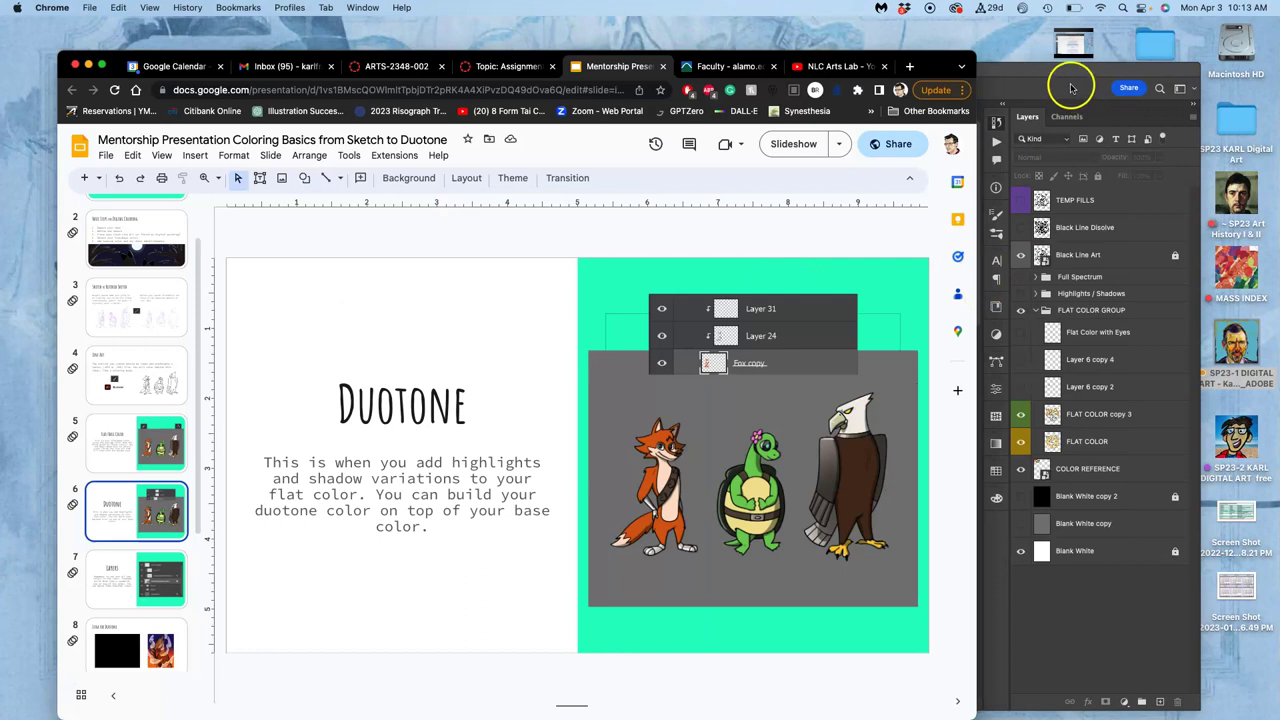
# Hide the line art, reference images and background to compare FLAT COLOR with FLAT COLOR copy 3.
pyautogui.click(1069, 87)
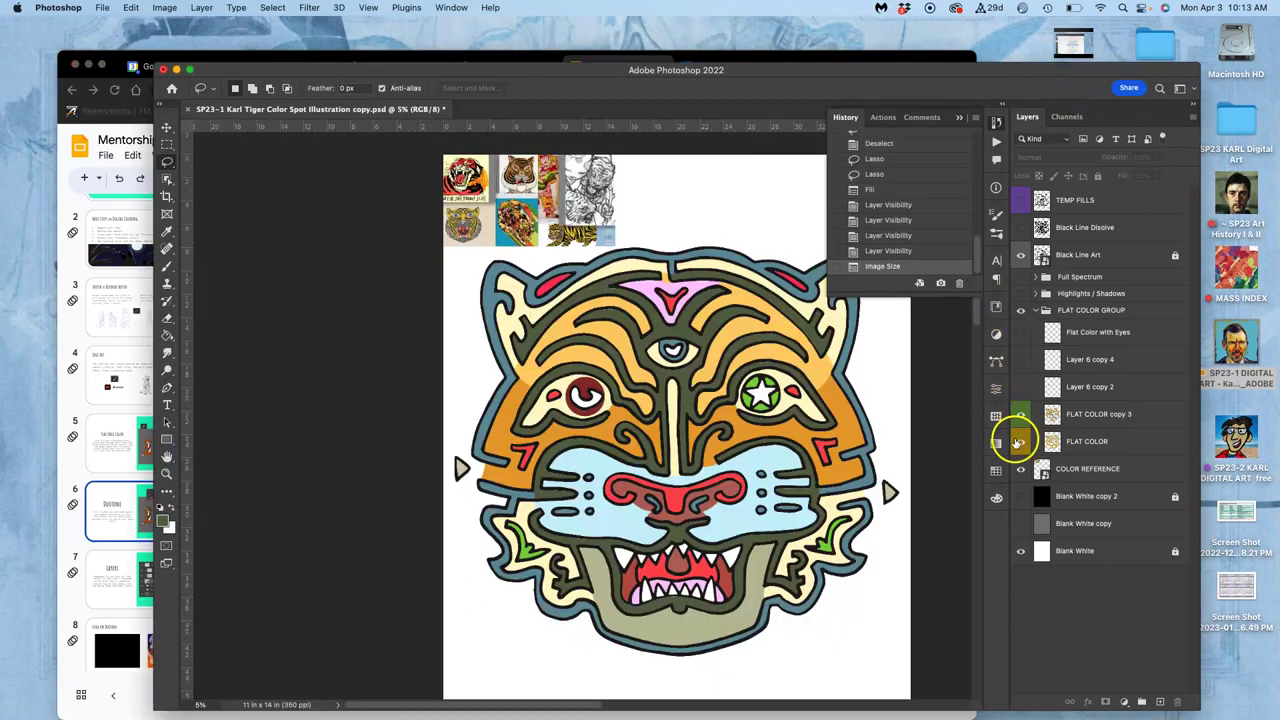
pyautogui.click(1018, 441)
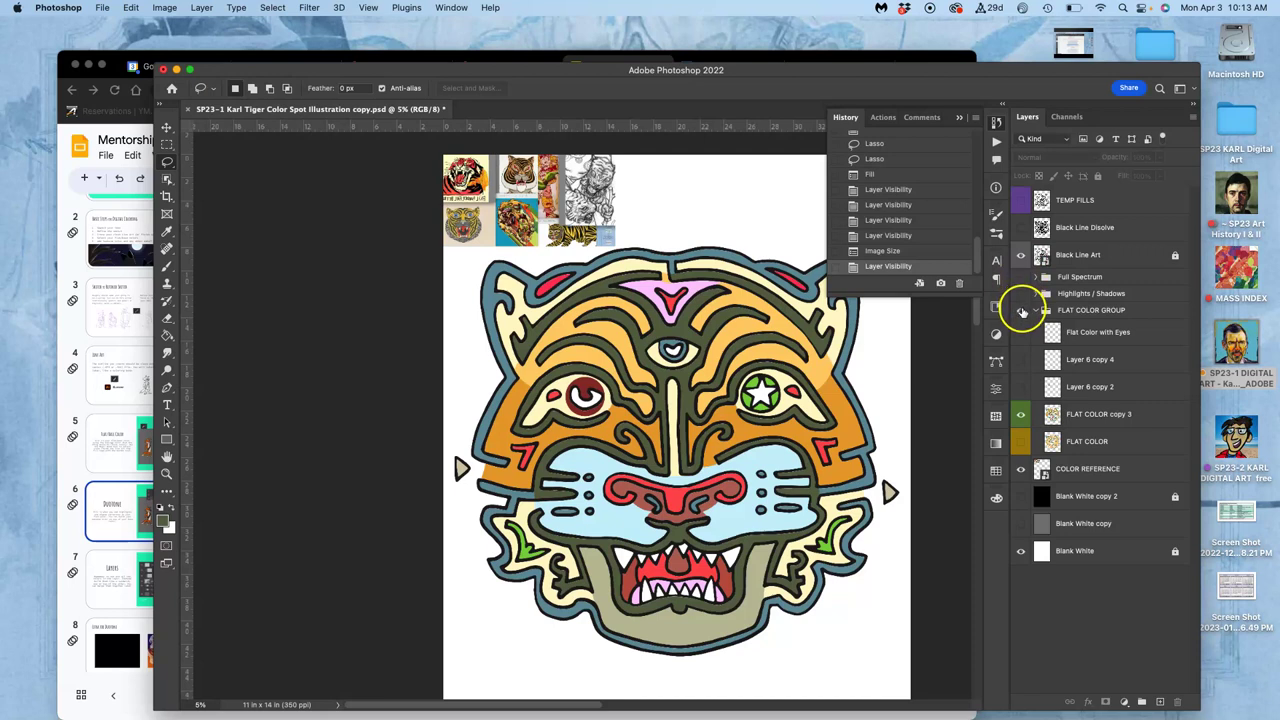
pyautogui.click(1021, 255)
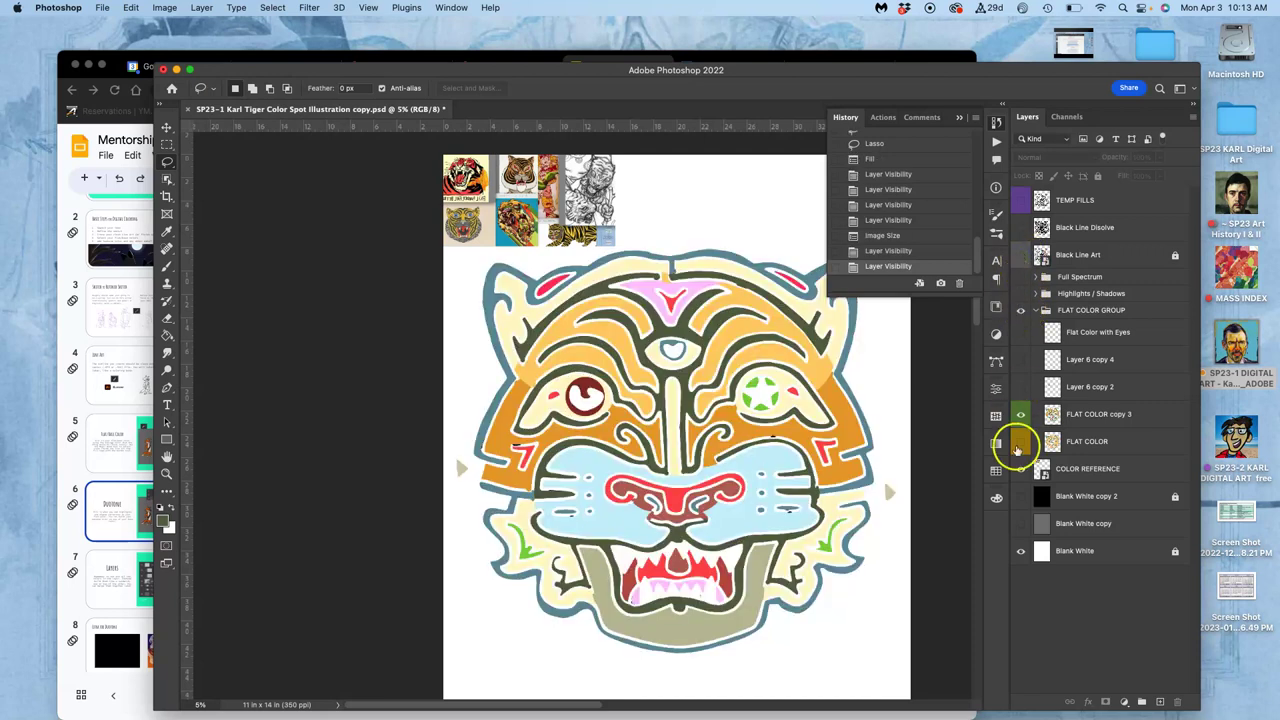
pyautogui.click(1021, 468)
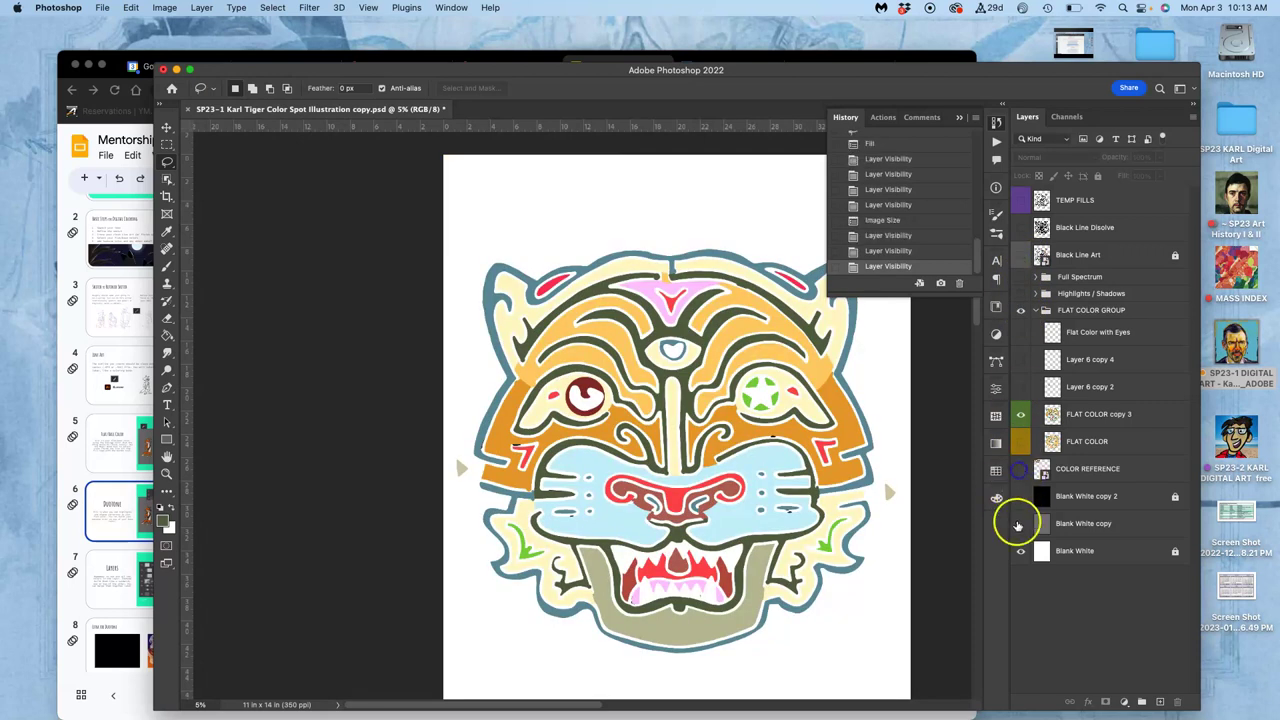
pyautogui.click(1021, 550)
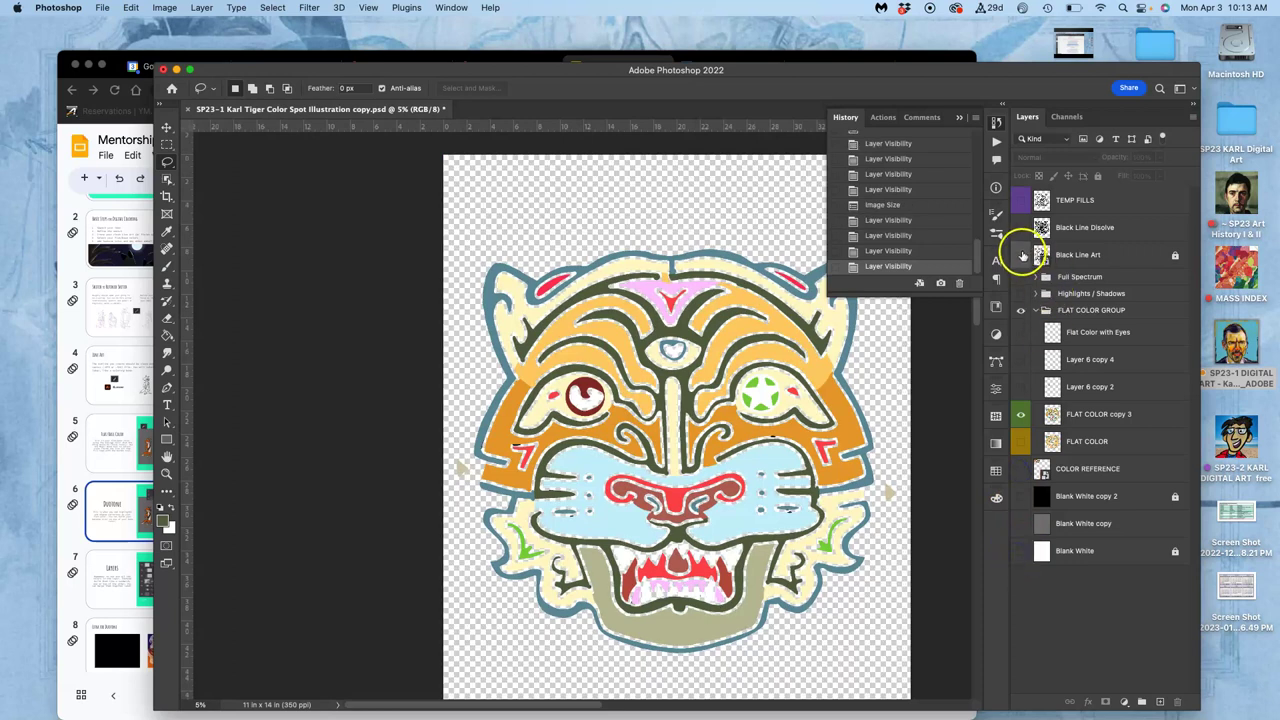
pyautogui.click(1021, 416)
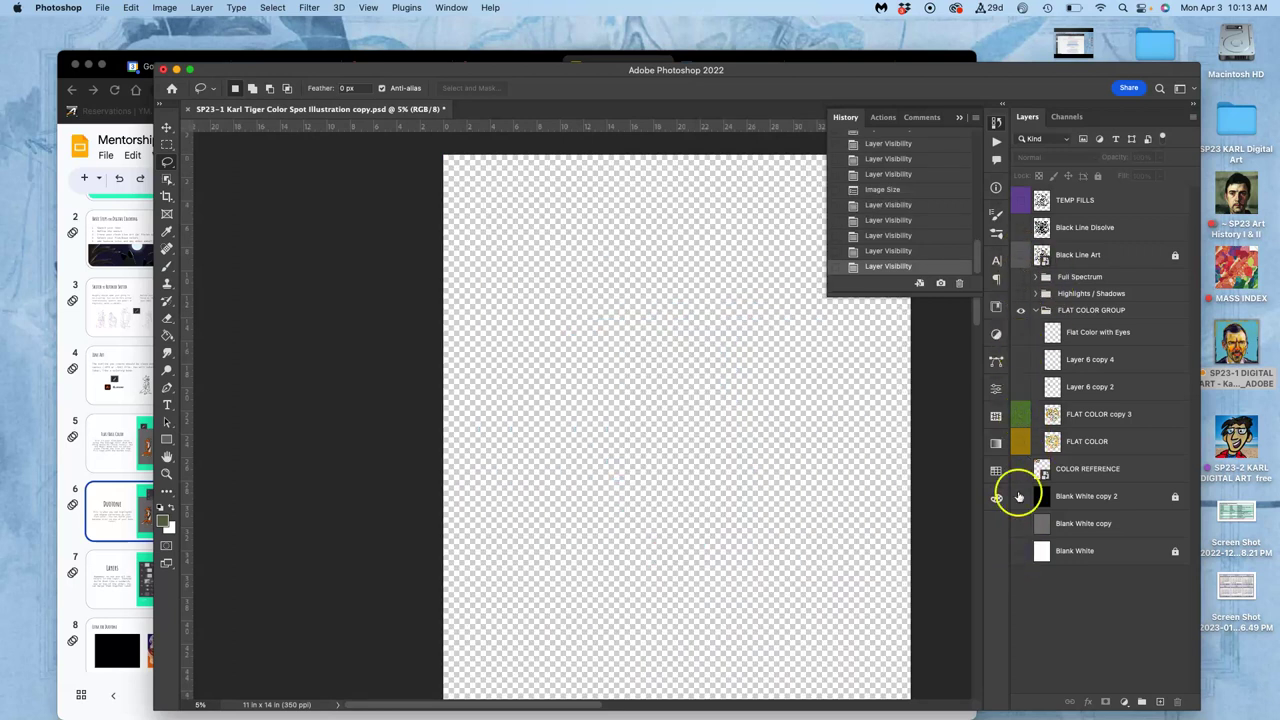
pyautogui.click(1021, 551)
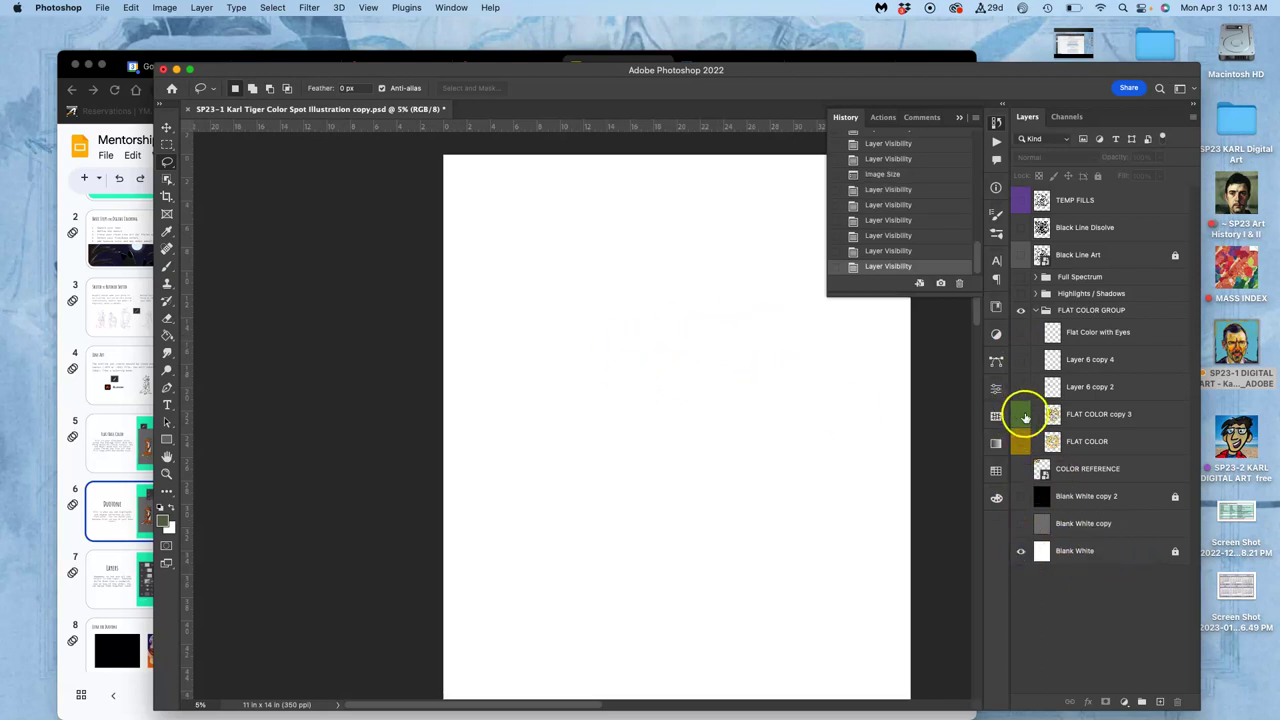
pyautogui.click(1023, 416)
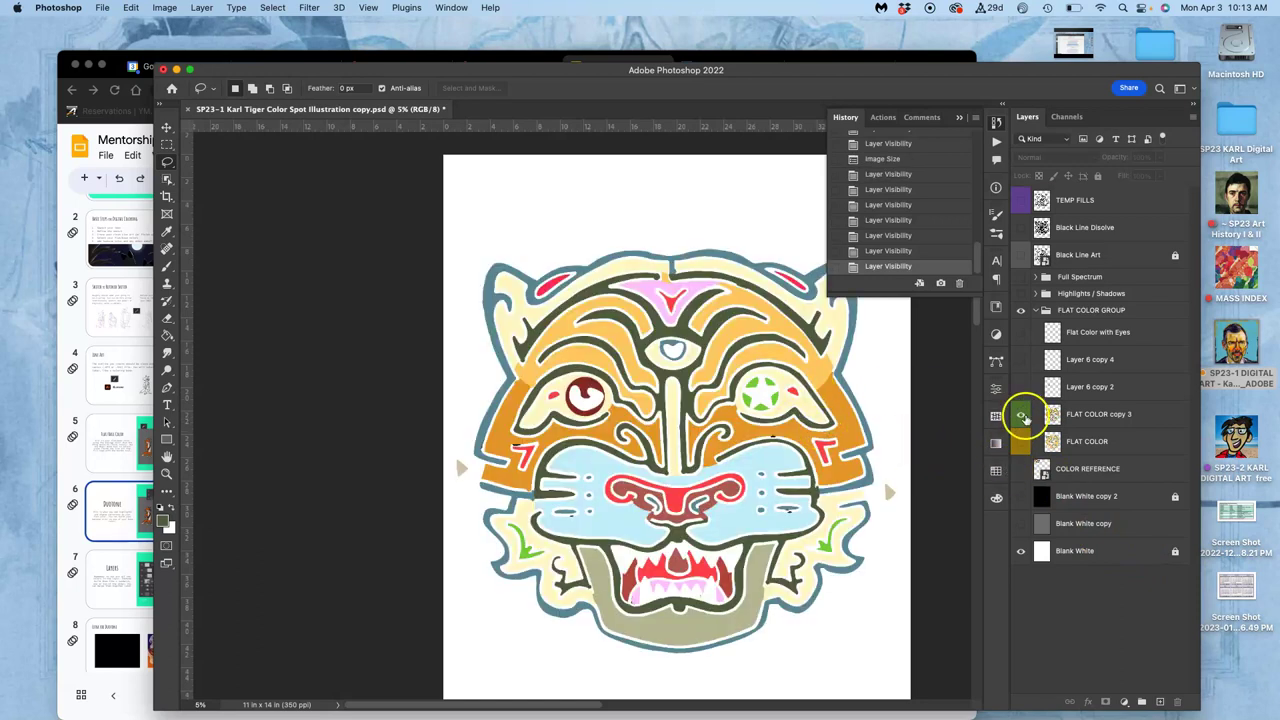
pyautogui.click(1022, 415)
pyautogui.click(1021, 440)
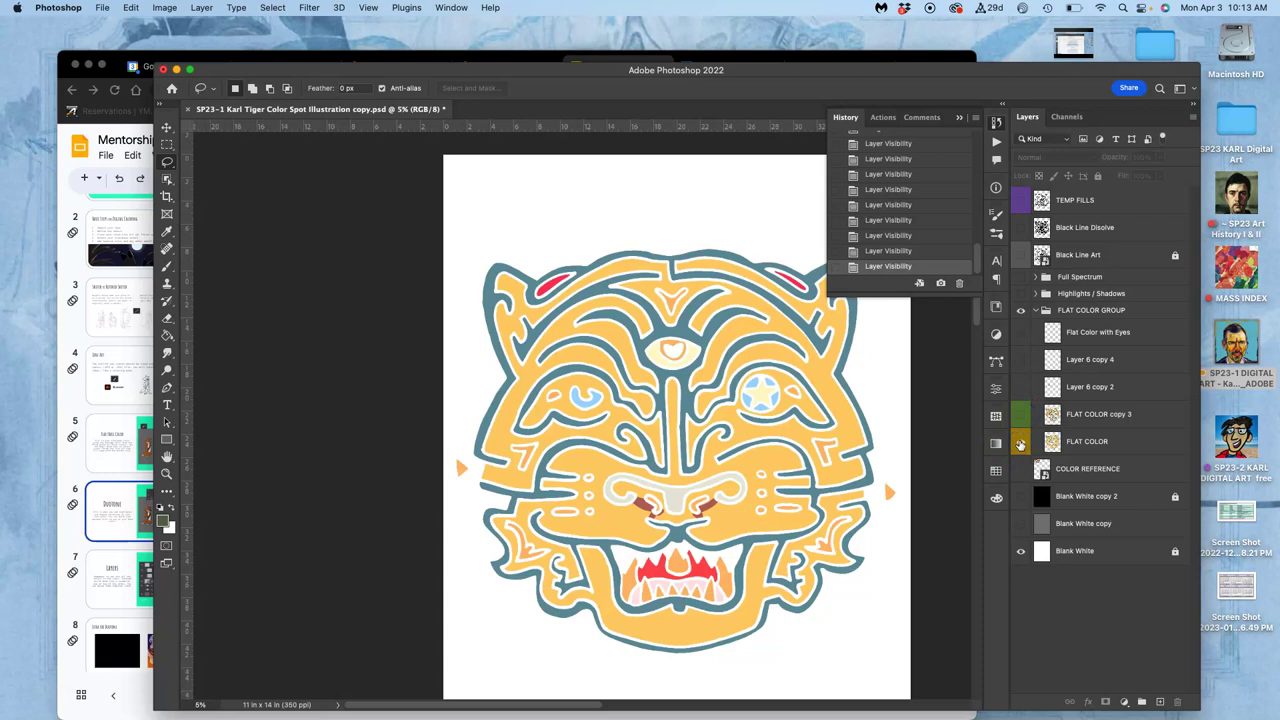
pyautogui.click(1020, 418)
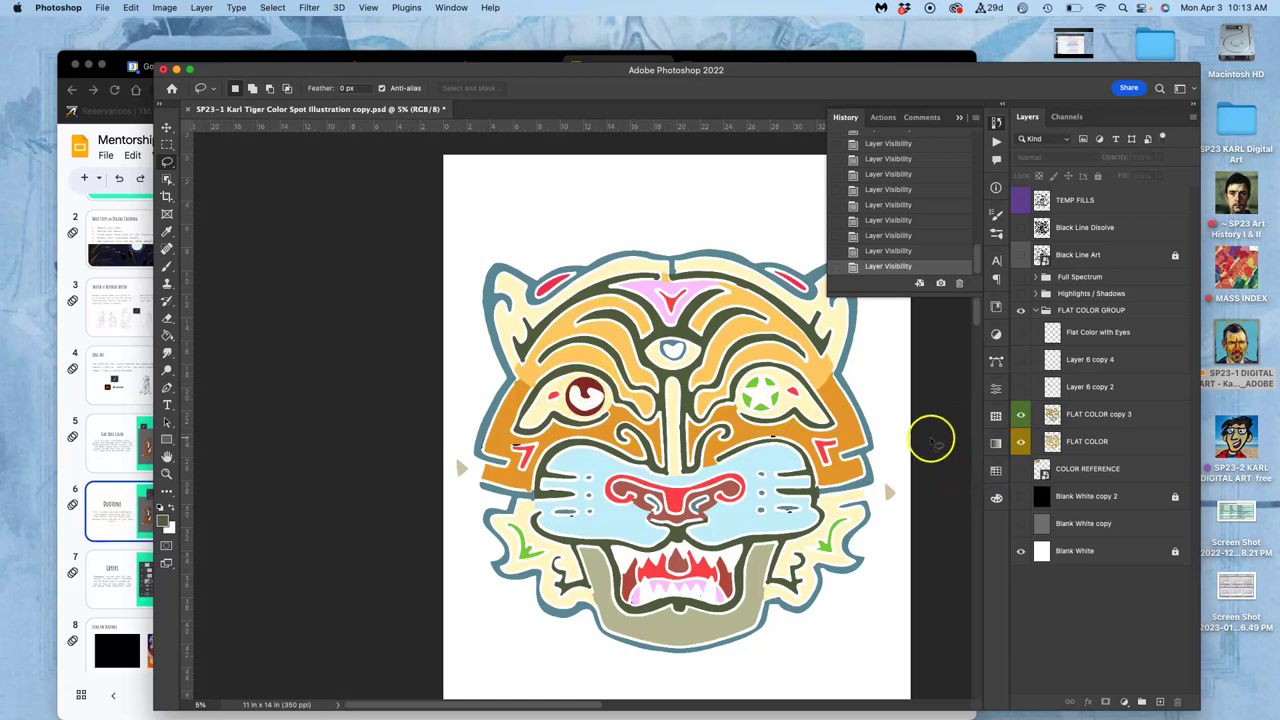
# Restore the line art and recheck FLAT COLOR copy 3 over white and transparent backgrounds.
pyautogui.click(1019, 414)
pyautogui.click(1020, 414)
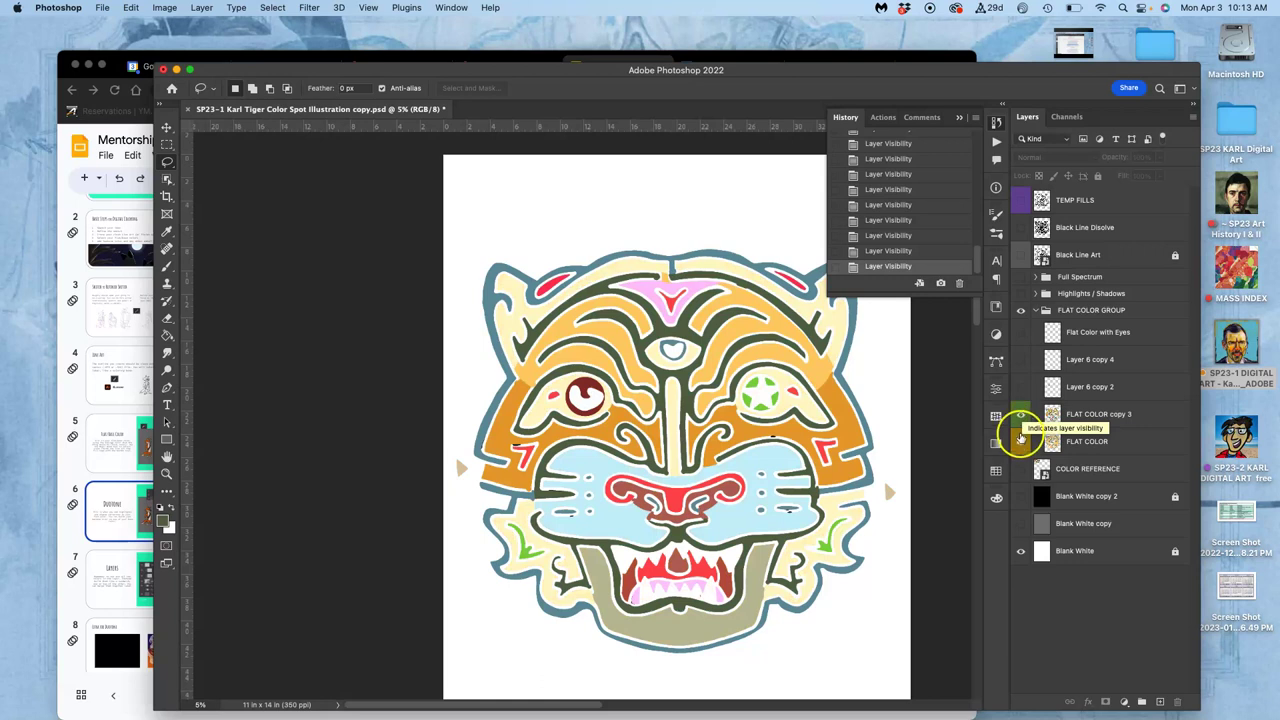
pyautogui.click(1020, 443)
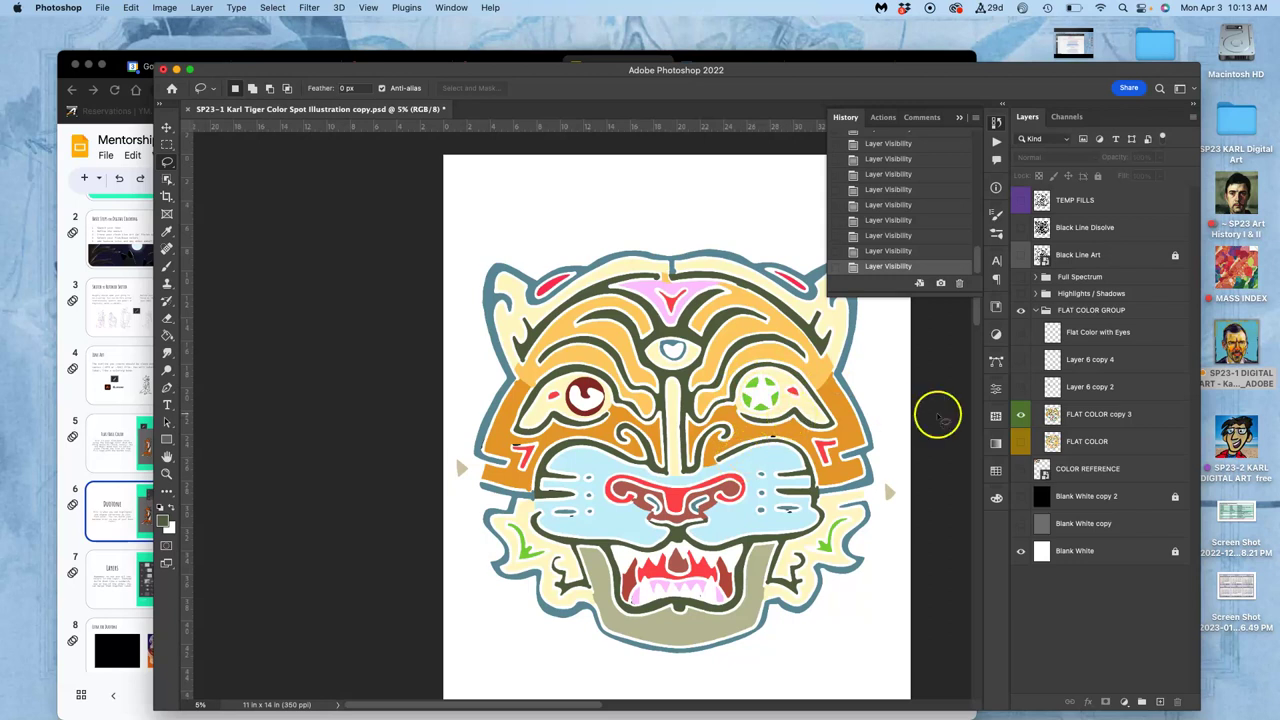
pyautogui.click(1021, 255)
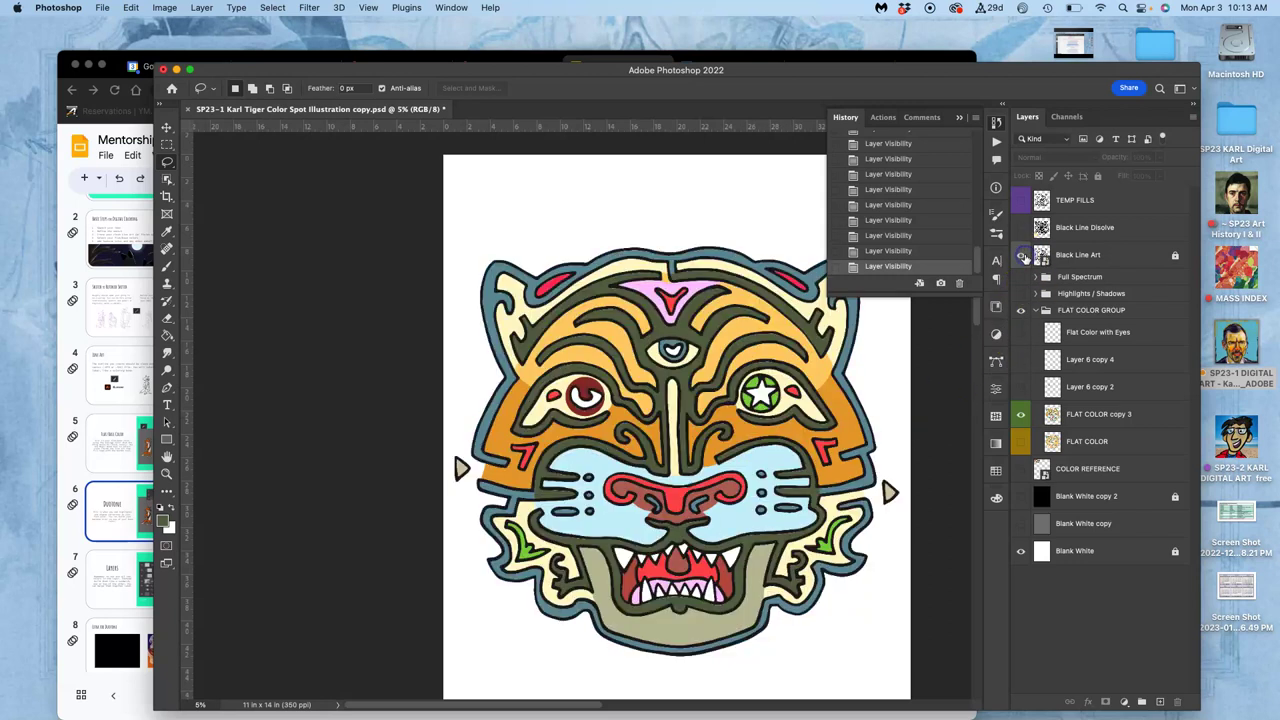
pyautogui.click(1021, 414)
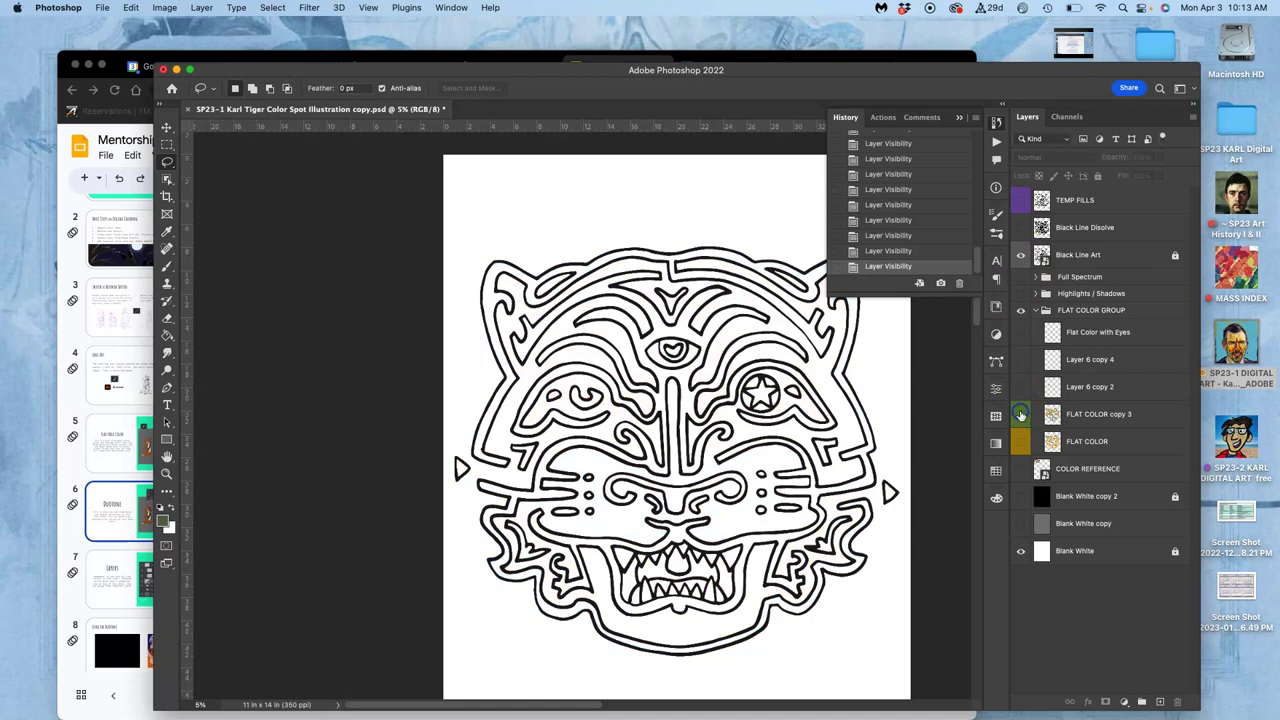
pyautogui.click(1021, 551)
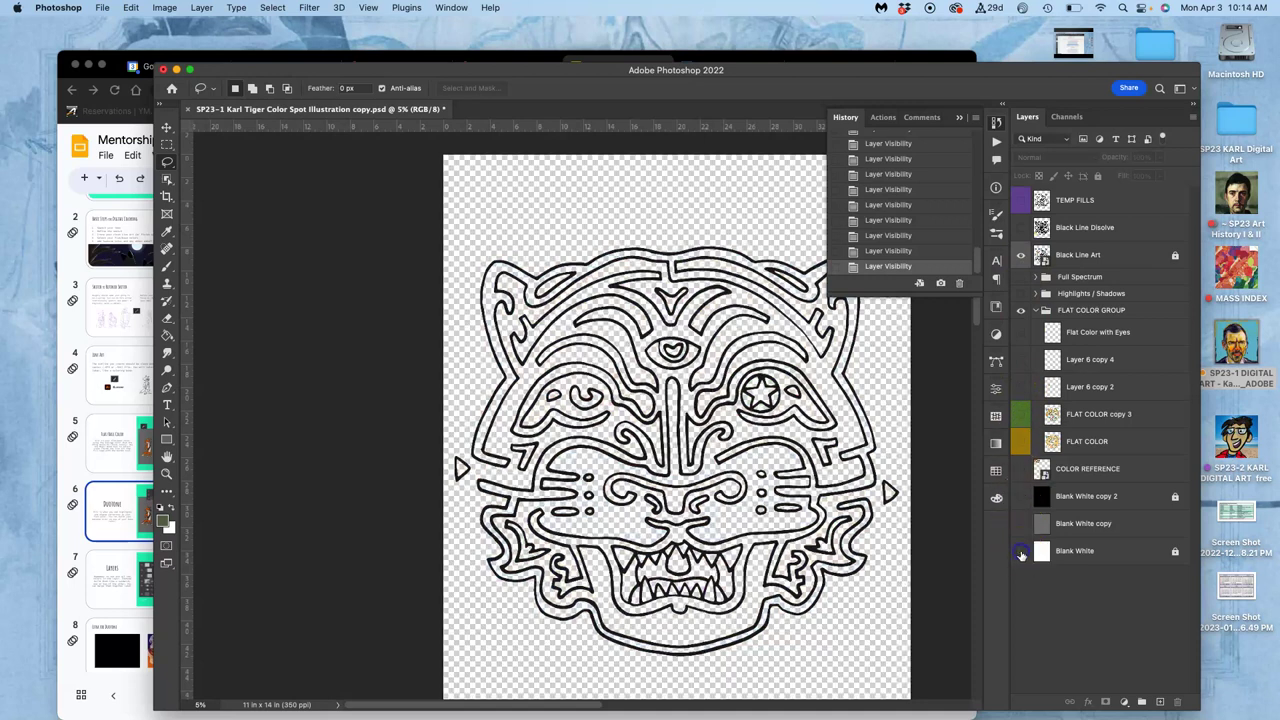
pyautogui.click(1021, 551)
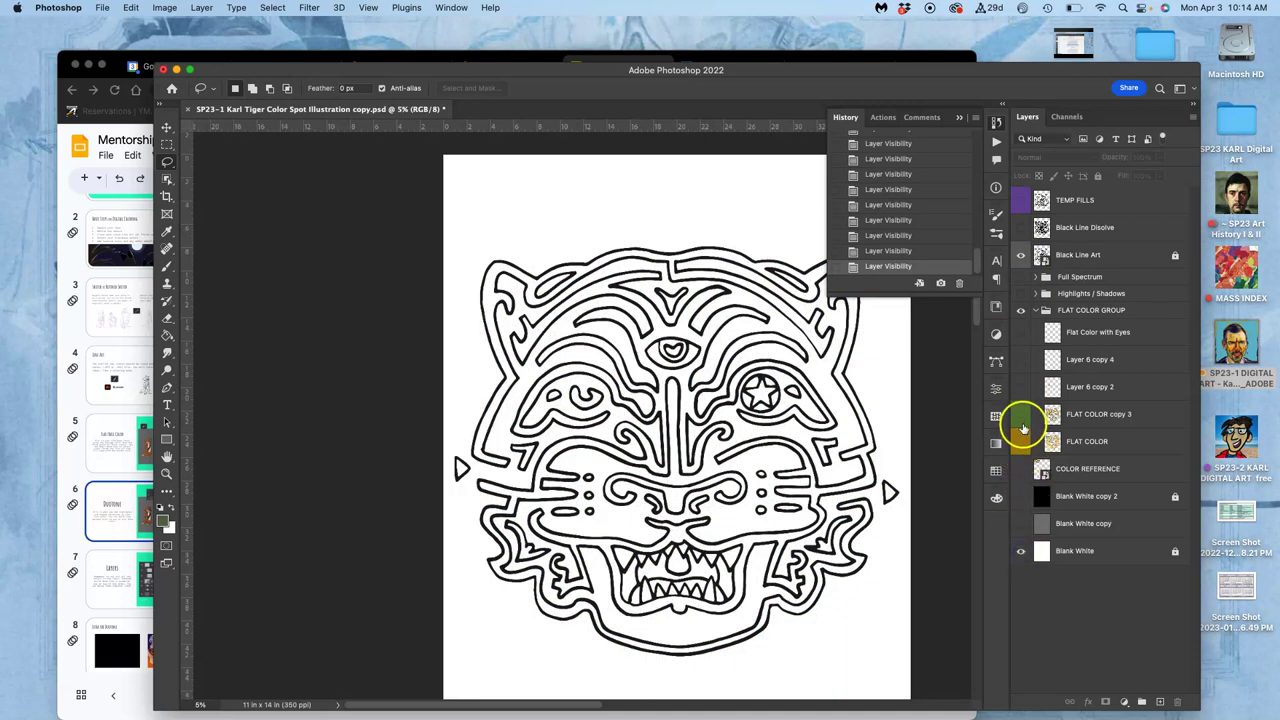
pyautogui.click(1021, 414)
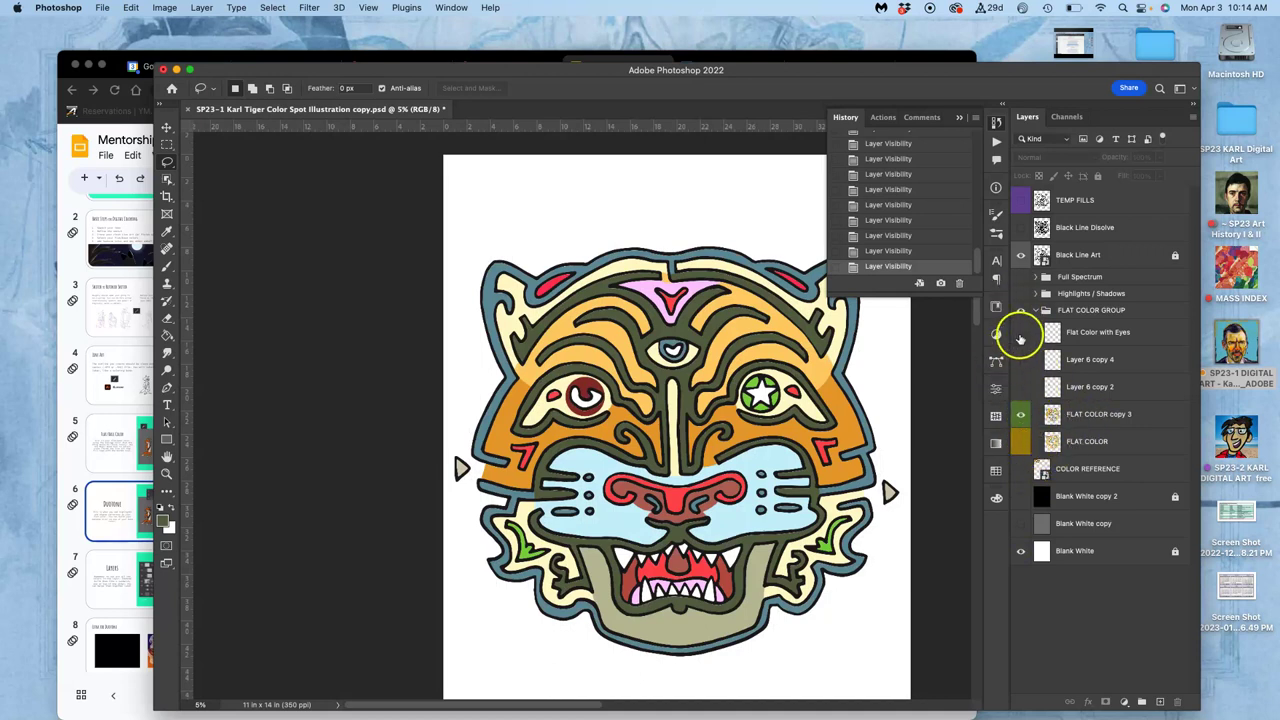
# Collapse FLAT COLOR GROUP and duplicate it as FLAT COLOR GROUP copy 3, then return to the slides.
pyautogui.click(1036, 310)
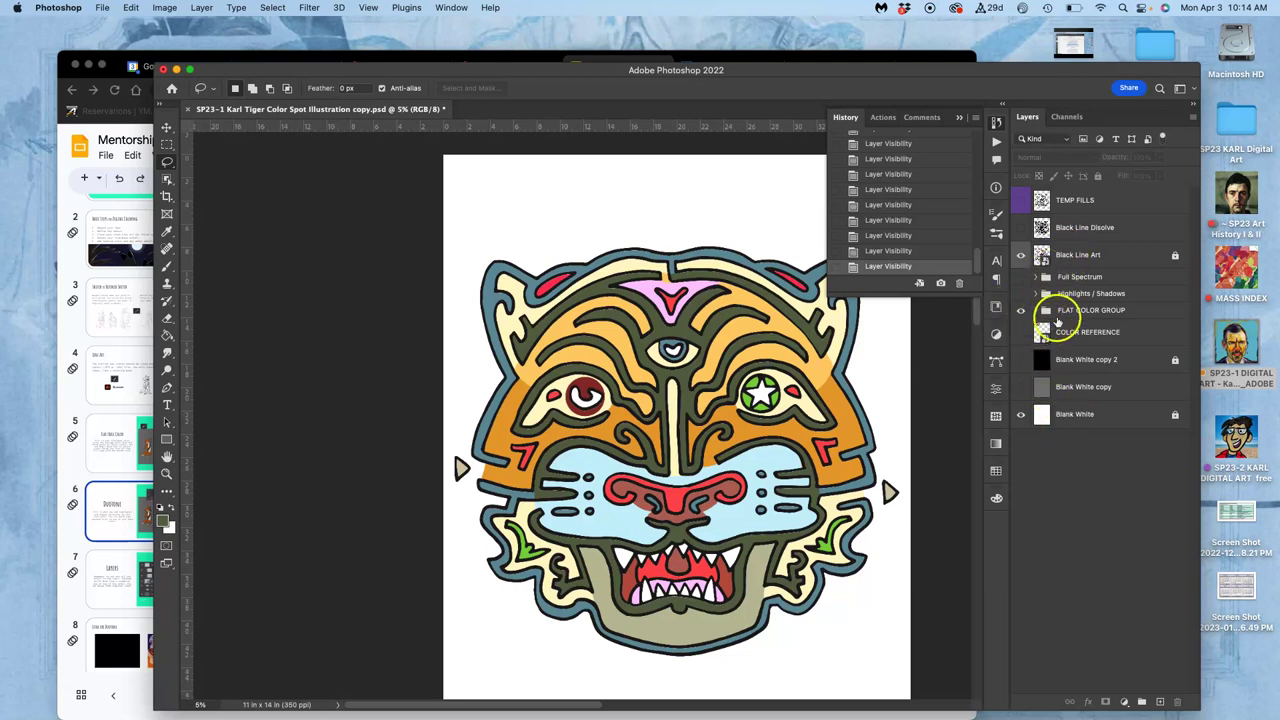
pyautogui.click(1065, 314)
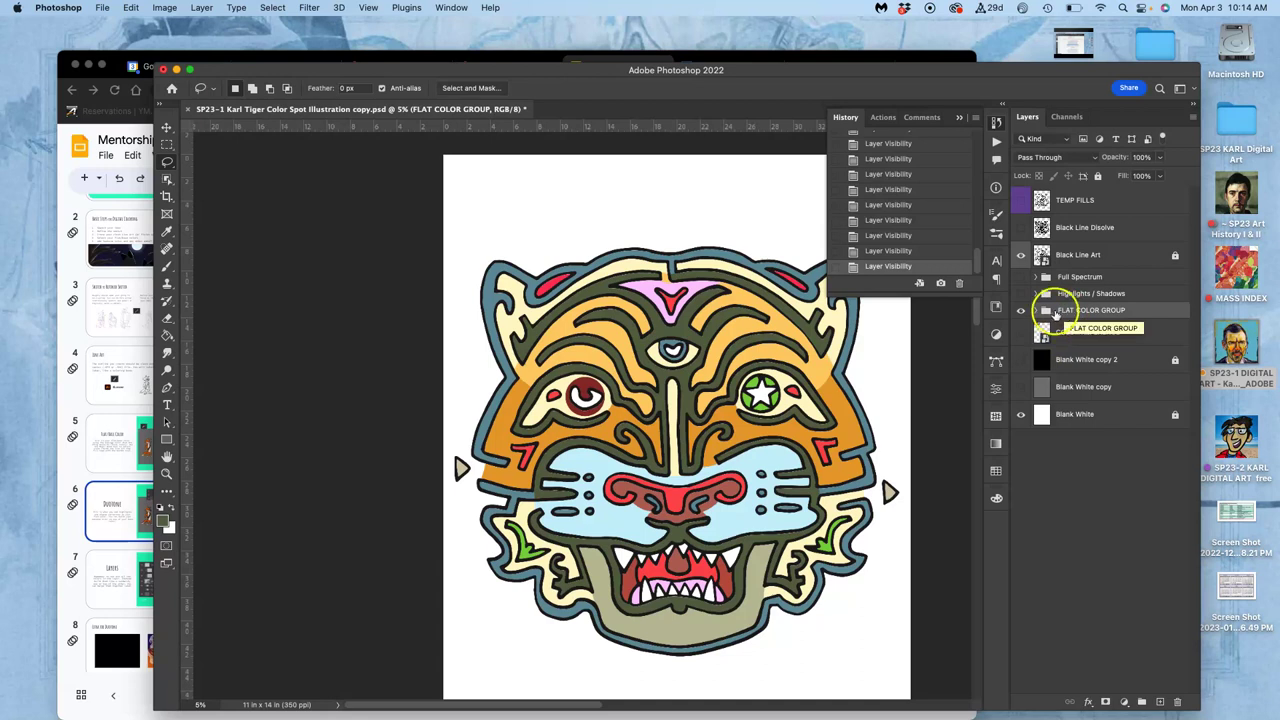
pyautogui.press('super+j')
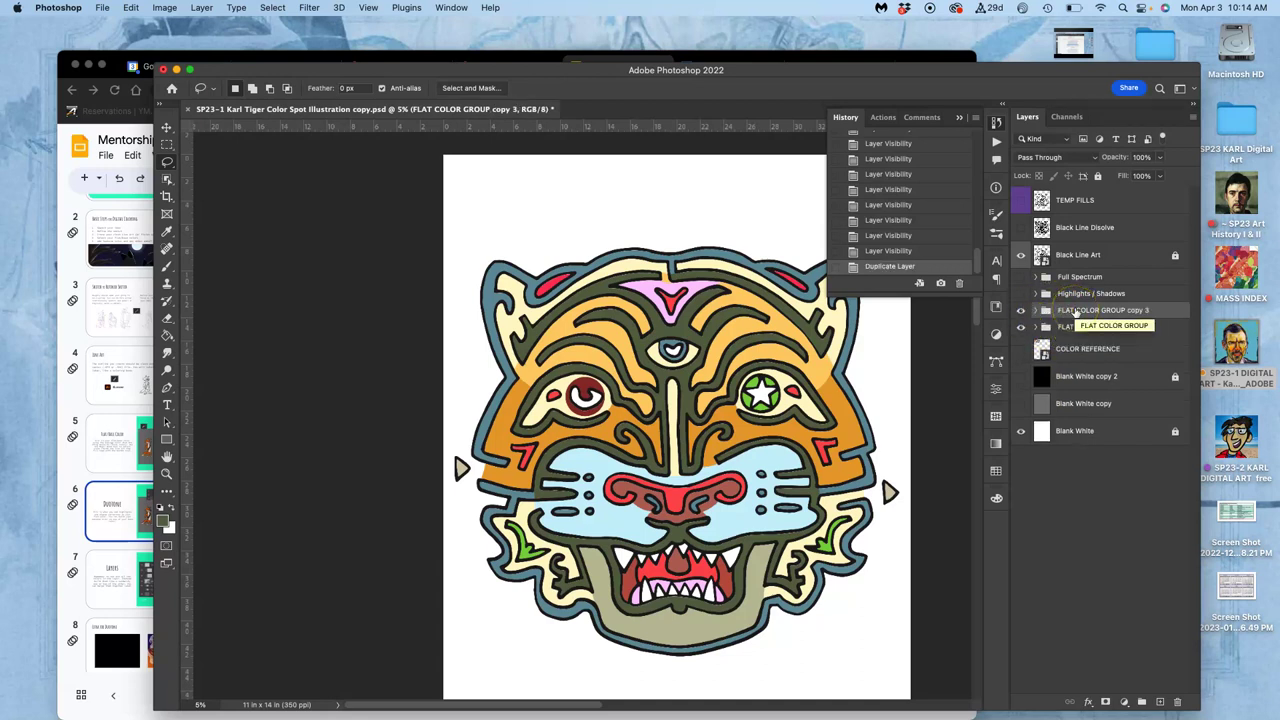
pyautogui.click(112, 52)
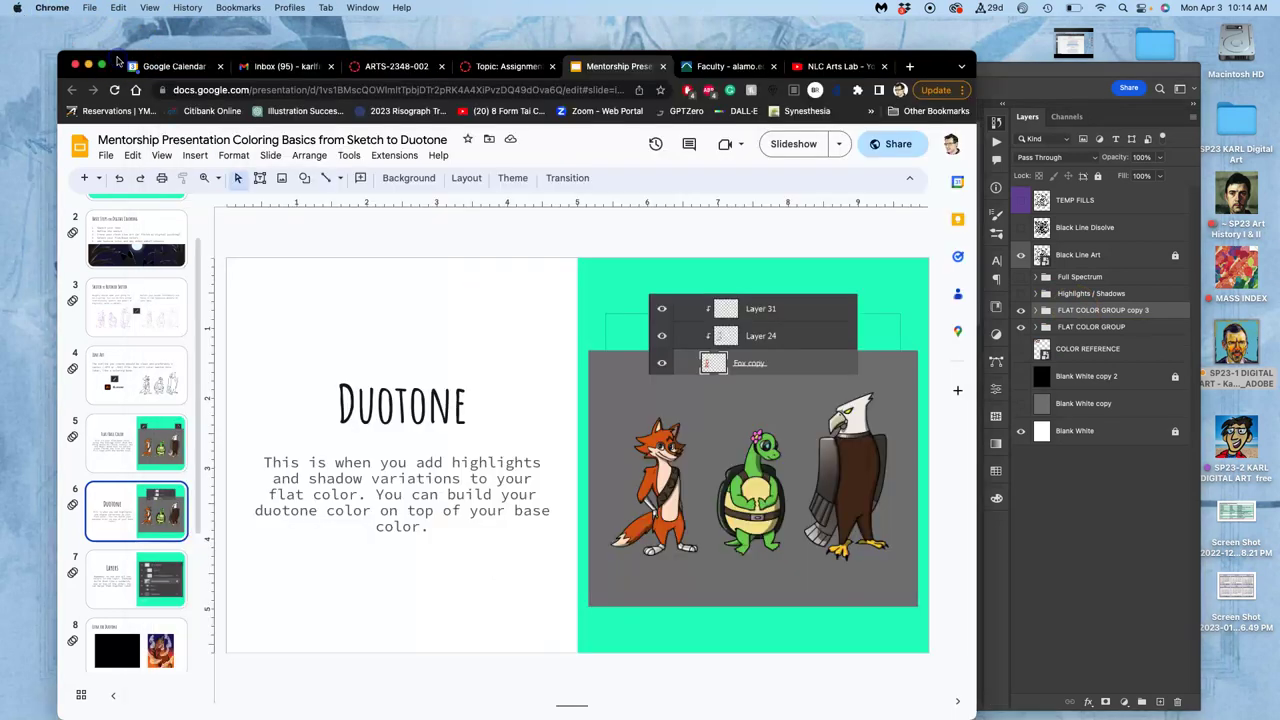
# Present the slideshow from the Duotone slide to the Layers slide, then exit presenting.
pyautogui.click(791, 144)
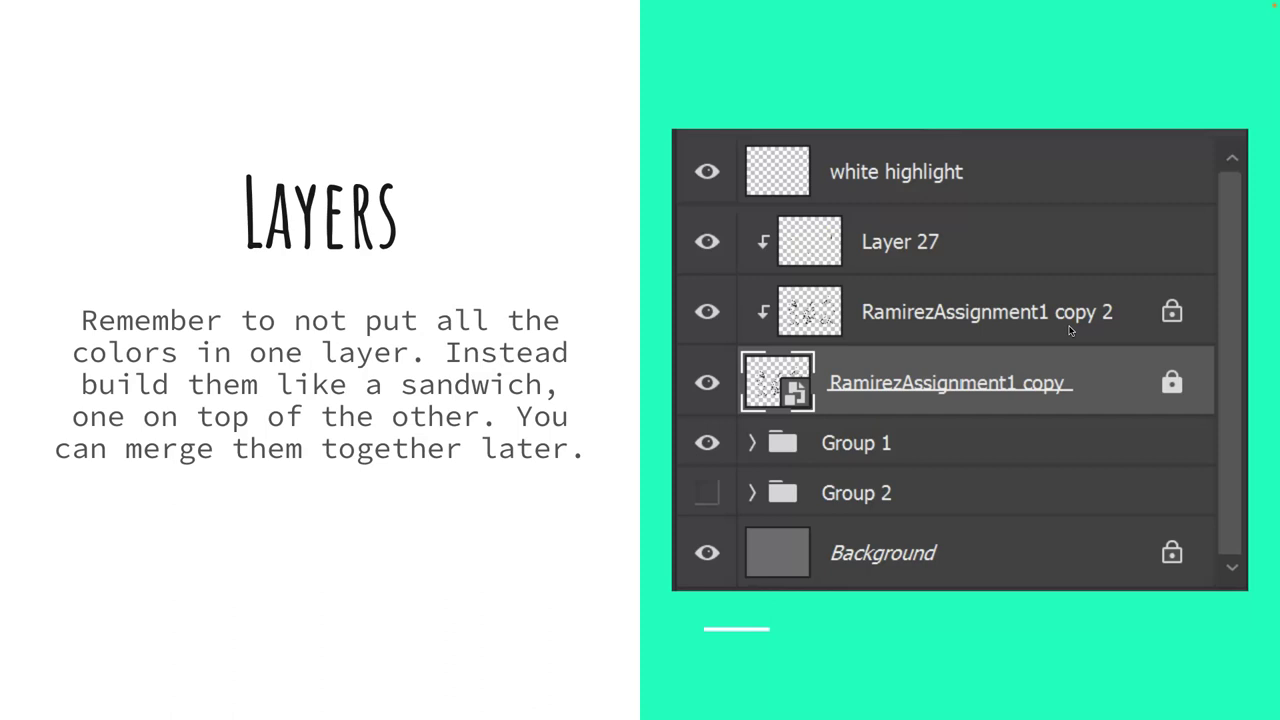
pyautogui.press('Escape')
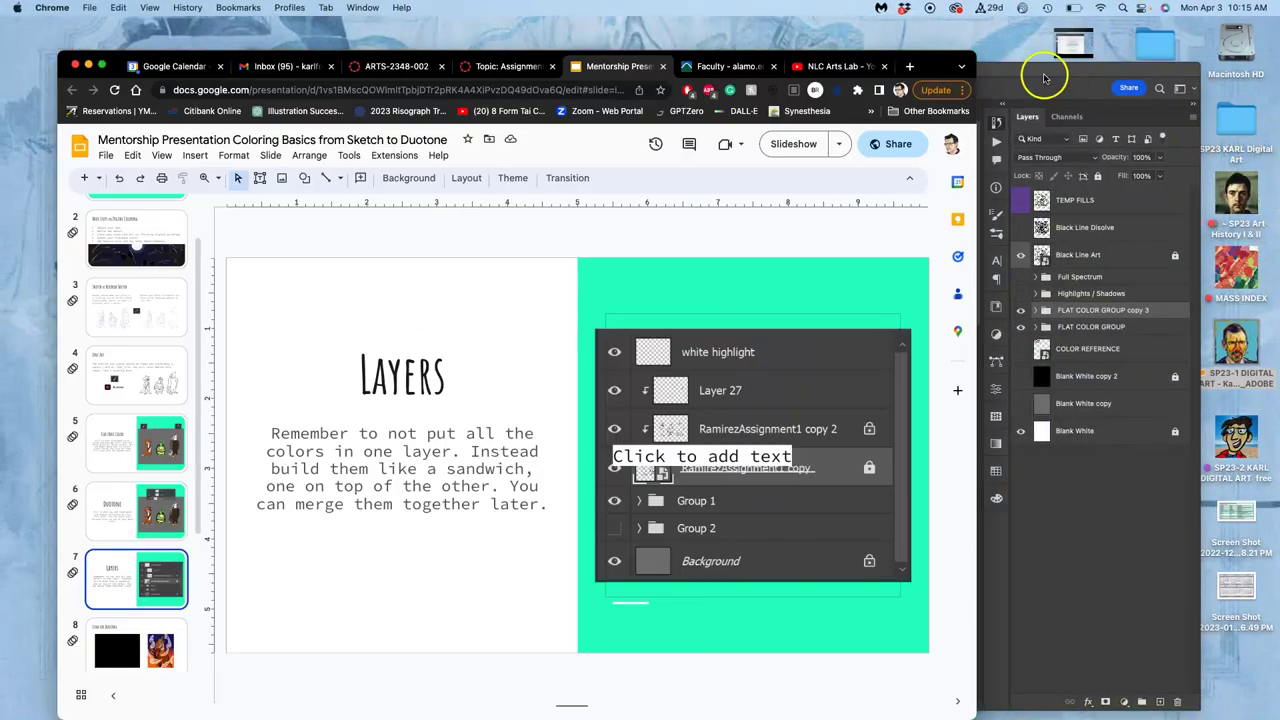
# Hide the original FLAT COLOR GROUP and rename the duplicate DUOTONE COLOR GROUP copy 3.
pyautogui.click(1043, 78)
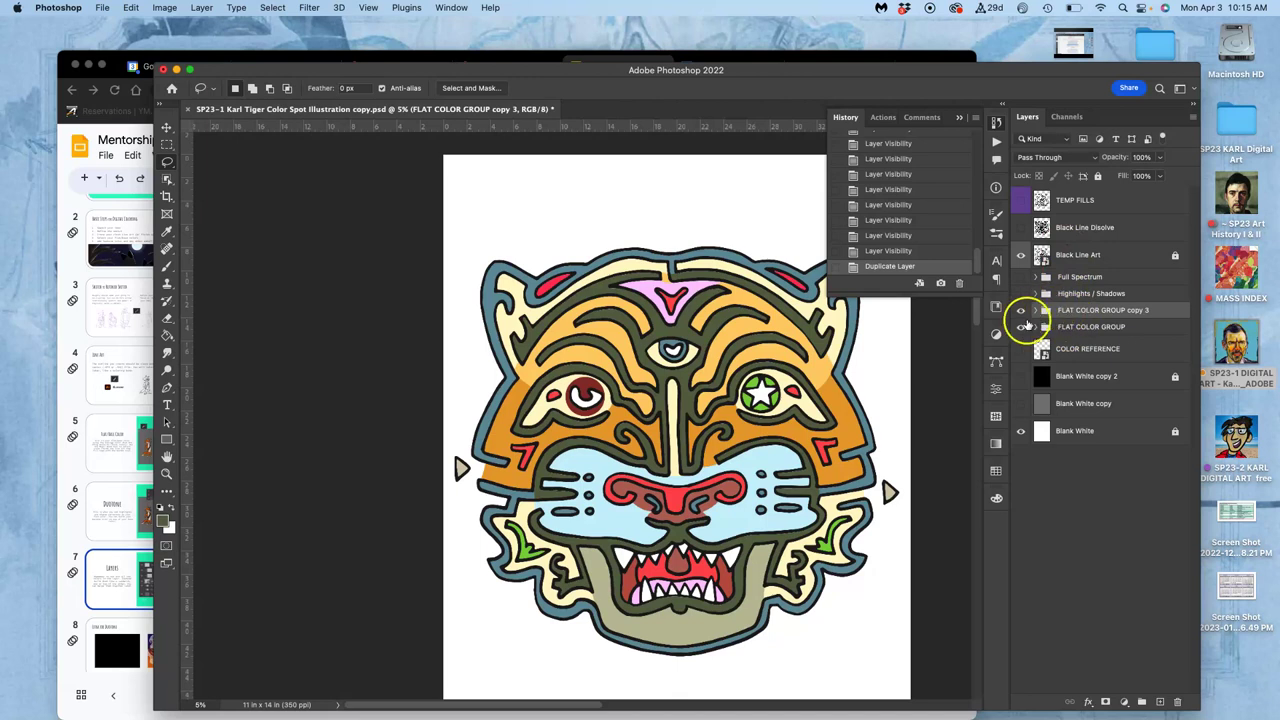
pyautogui.click(1021, 327)
pyautogui.click(1072, 311)
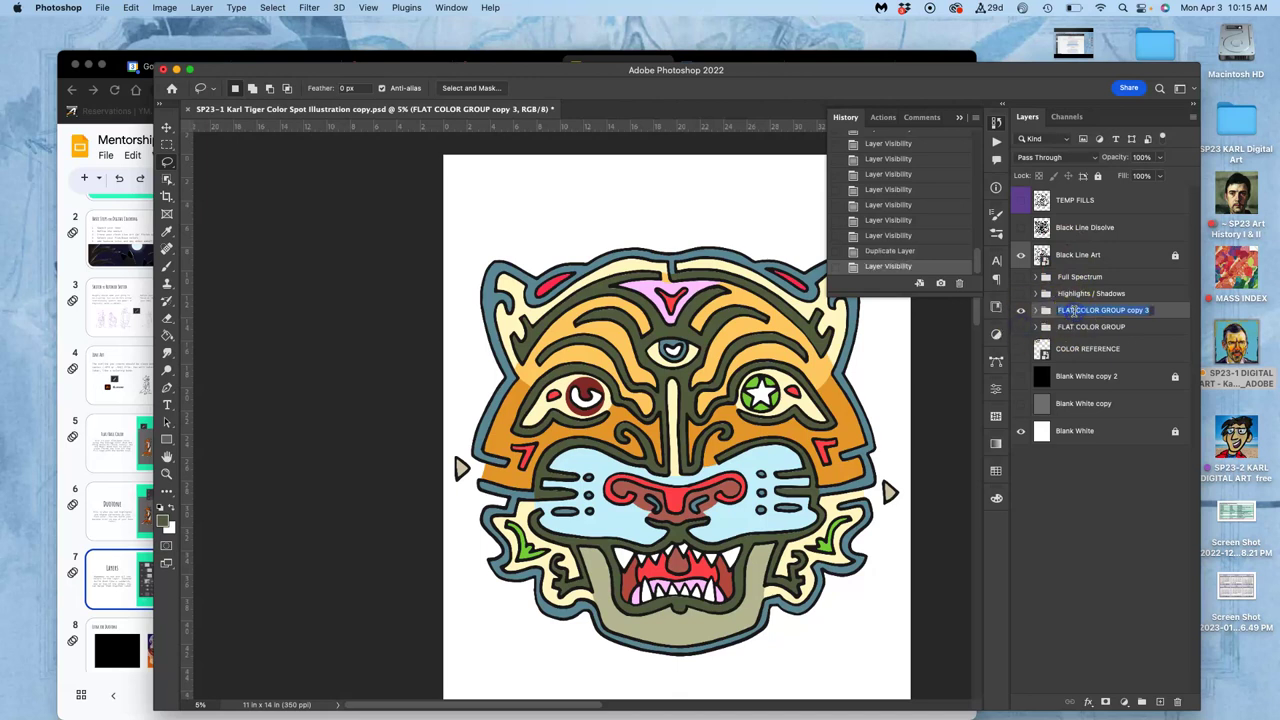
pyautogui.click(1072, 310)
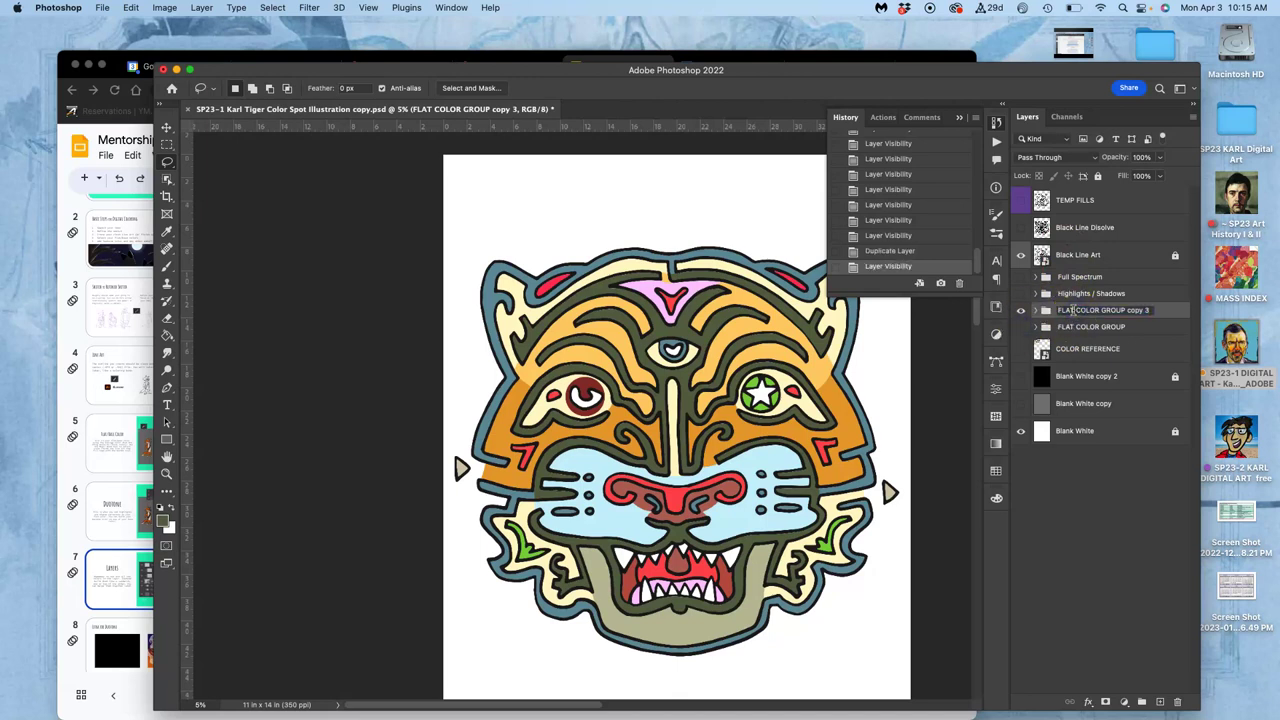
pyautogui.write('DUOTONE')
pyautogui.doubleClick(1050, 312)
pyautogui.press('Return')
# Merge the DUOTONE group into a single layer and compare it against FLAT COLOR GROUP.
pyautogui.rightClick(1066, 311)
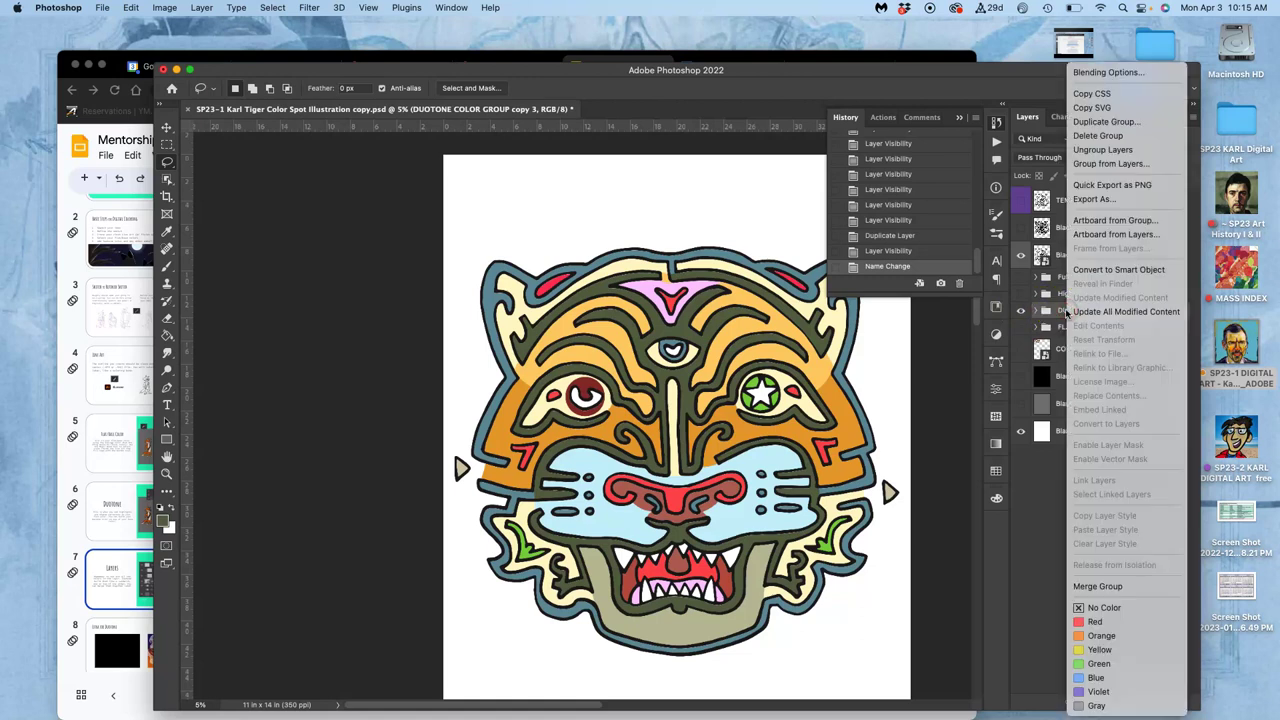
pyautogui.click(1074, 586)
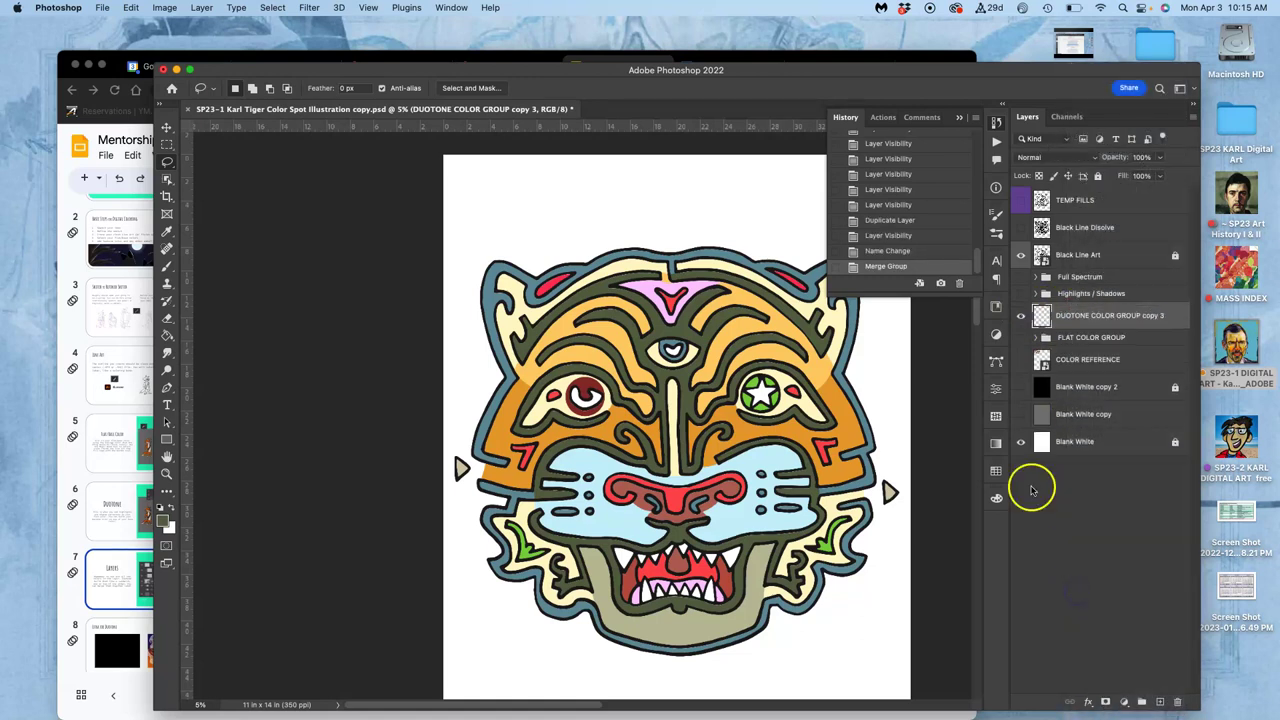
pyautogui.click(1021, 316)
pyautogui.click(1021, 316)
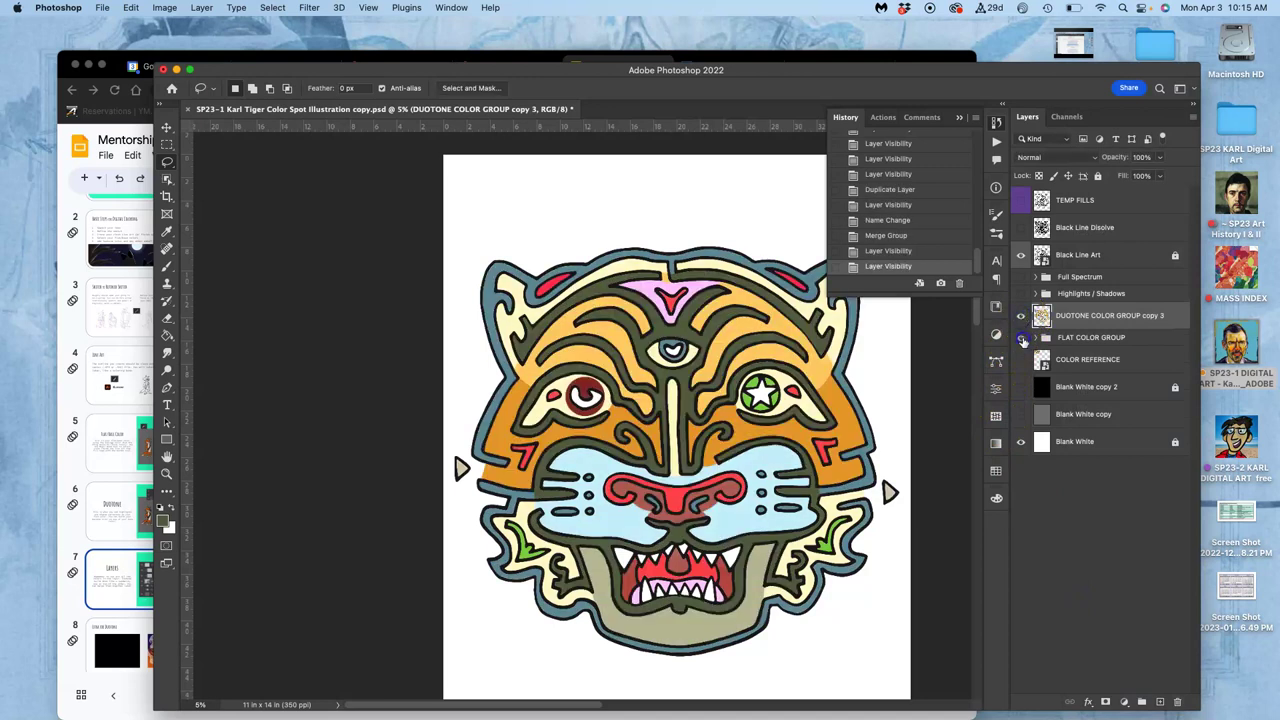
pyautogui.click(1021, 338)
pyautogui.click(1021, 338)
pyautogui.click(1021, 338)
pyautogui.click(1052, 320)
pyautogui.hscroll(5, 786, 382)
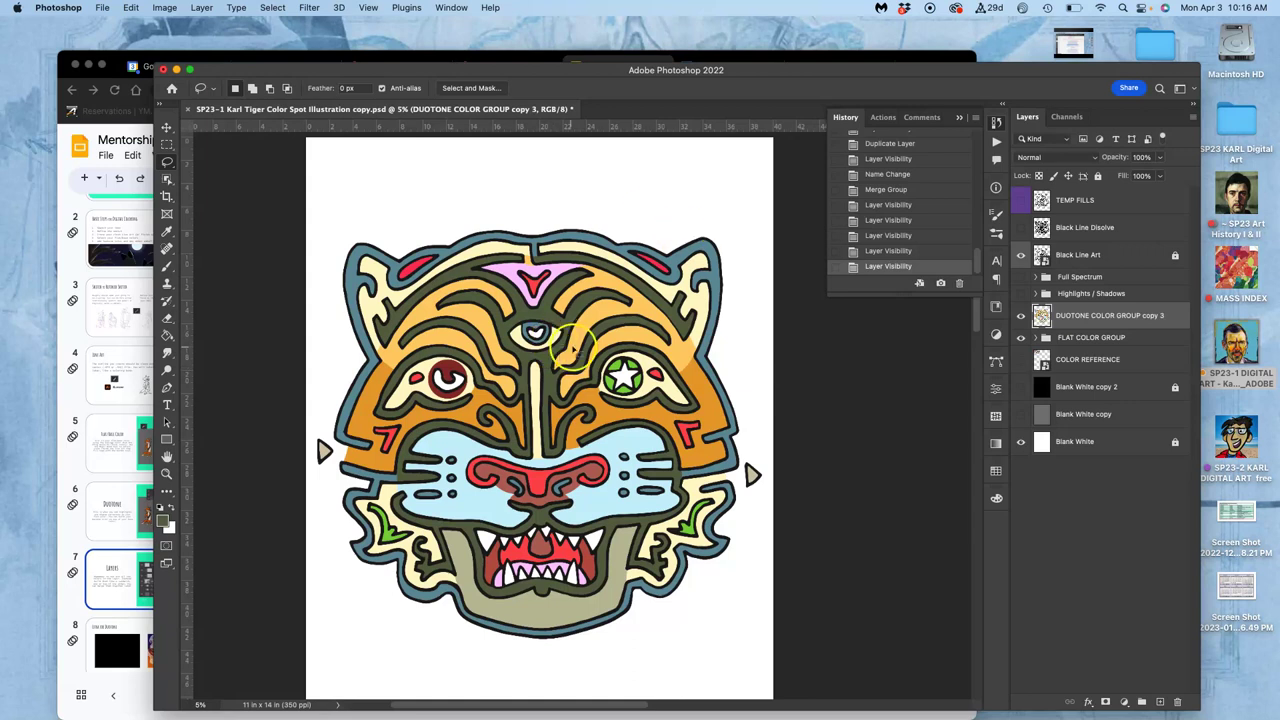
# Lasso the upper-left of the tiger's head and ear and lighten it with Levels midtones at 1.48.
pyautogui.click(167, 162)
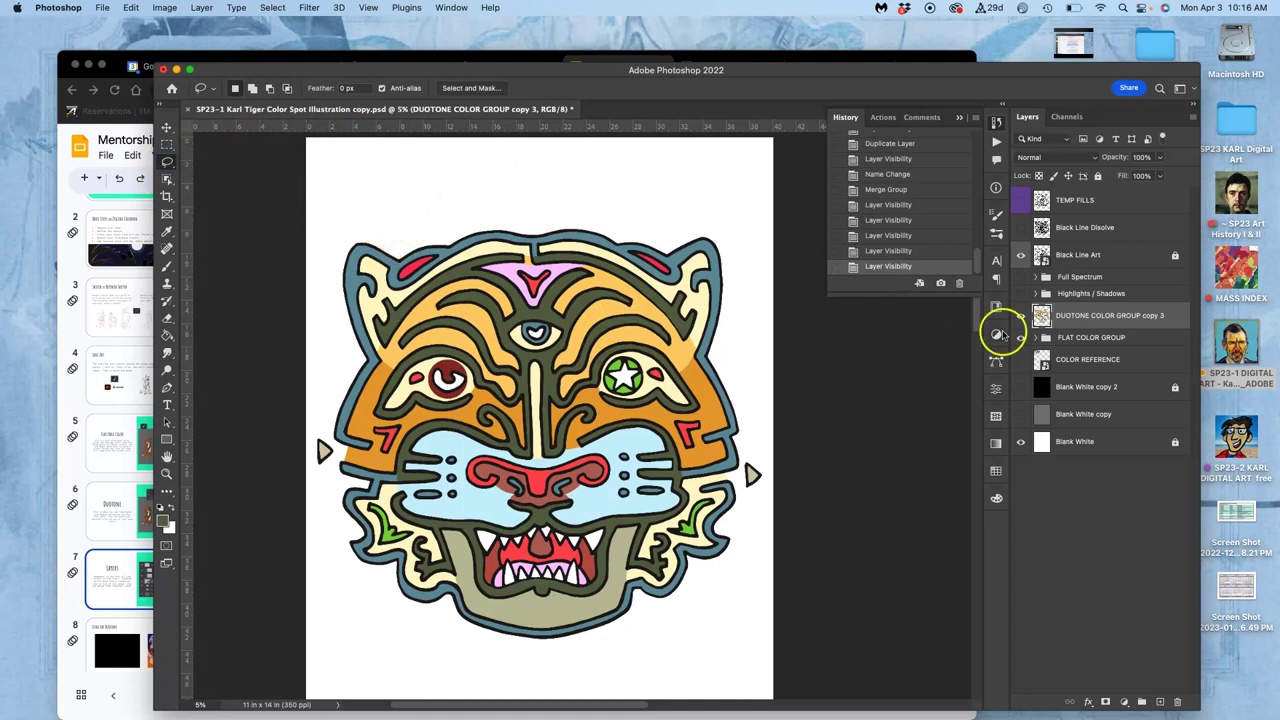
pyautogui.moveTo(414, 218); pyautogui.dragTo(402, 215)
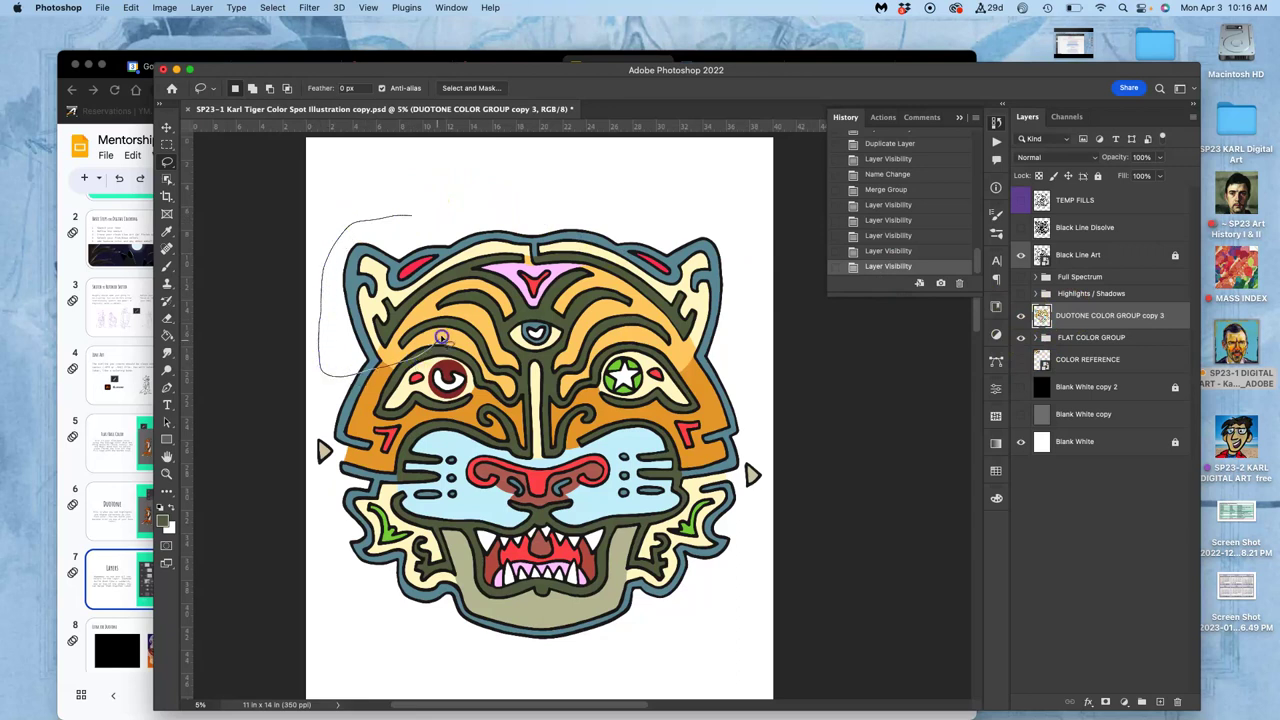
pyautogui.moveTo(560, 270)
pyautogui.mouseDown()
pyautogui.moveTo(525, 176)
pyautogui.moveTo(420, 191)
pyautogui.mouseUp()
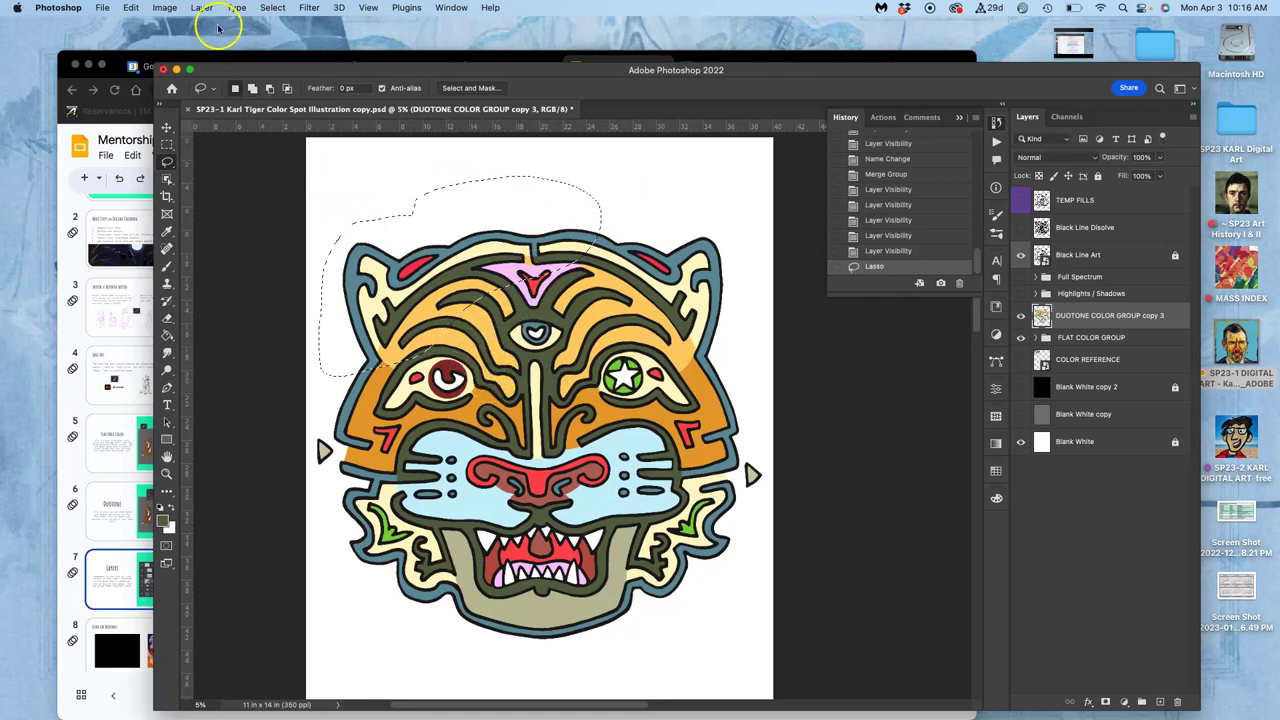
pyautogui.click(166, 8)
pyautogui.moveTo(185, 45)
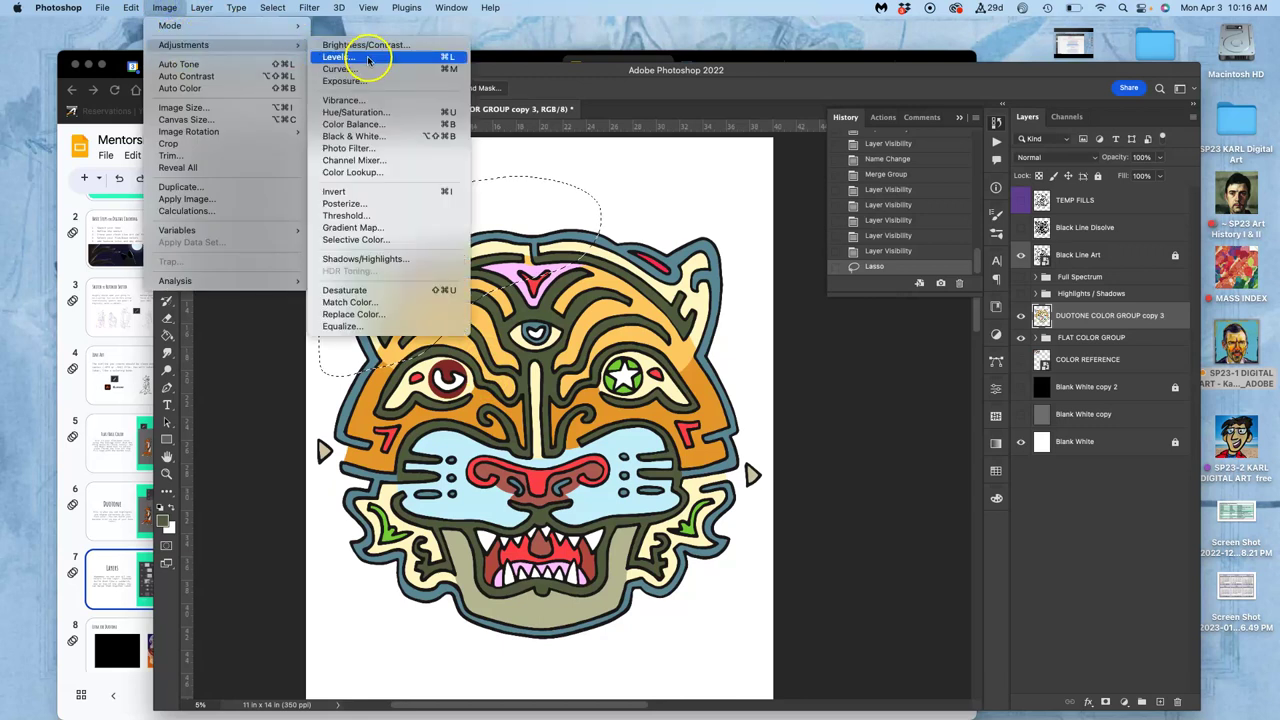
pyautogui.click(360, 57)
pyautogui.moveTo(870, 573)
pyautogui.mouseDown()
pyautogui.moveTo(822, 578)
pyautogui.moveTo(922, 570)
pyautogui.moveTo(849, 573)
pyautogui.mouseUp()
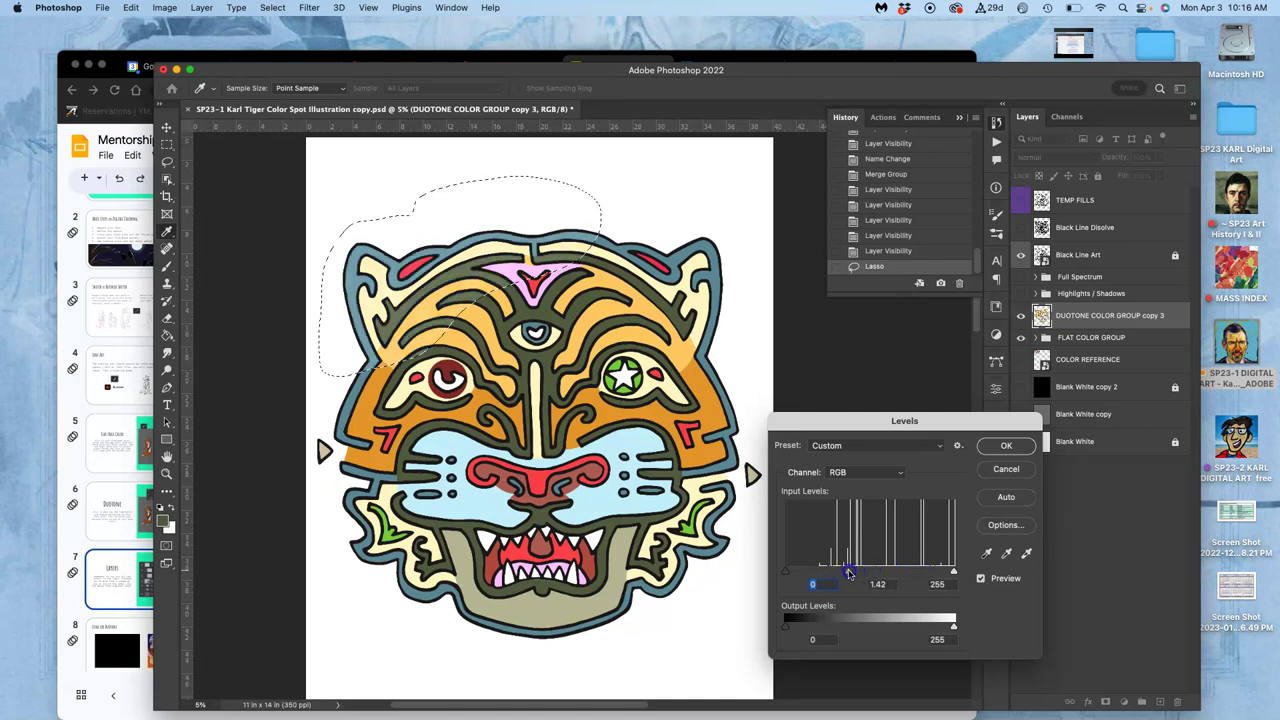
pyautogui.click(1008, 445)
pyautogui.click(732, 352)
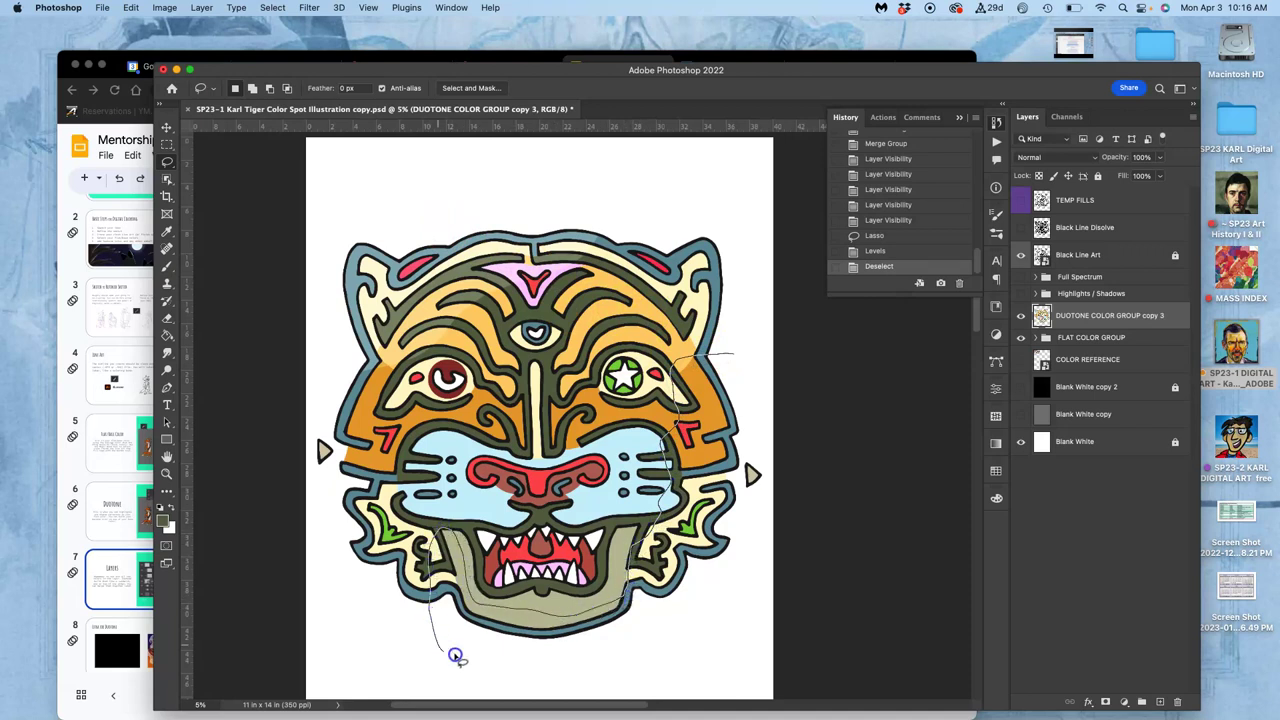
# Darken the lassoed right cheek and chin with Levels midtones near 0.6, then hide Black Line Art.
pyautogui.moveTo(637, 654)
pyautogui.mouseDown()
pyautogui.moveTo(740, 594)
pyautogui.moveTo(780, 470)
pyautogui.mouseUp()
pyautogui.moveTo(766, 366); pyautogui.dragTo(768, 370)
pyautogui.click(165, 7)
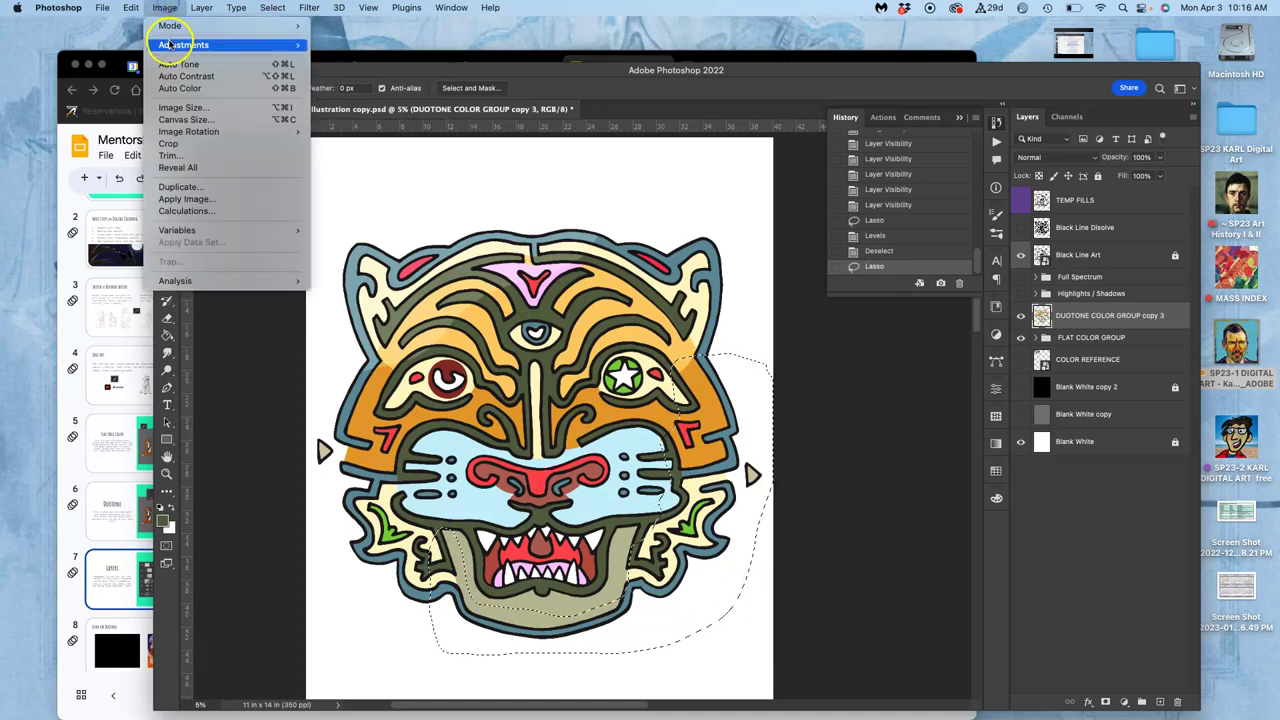
pyautogui.moveTo(200, 44)
pyautogui.click(350, 58)
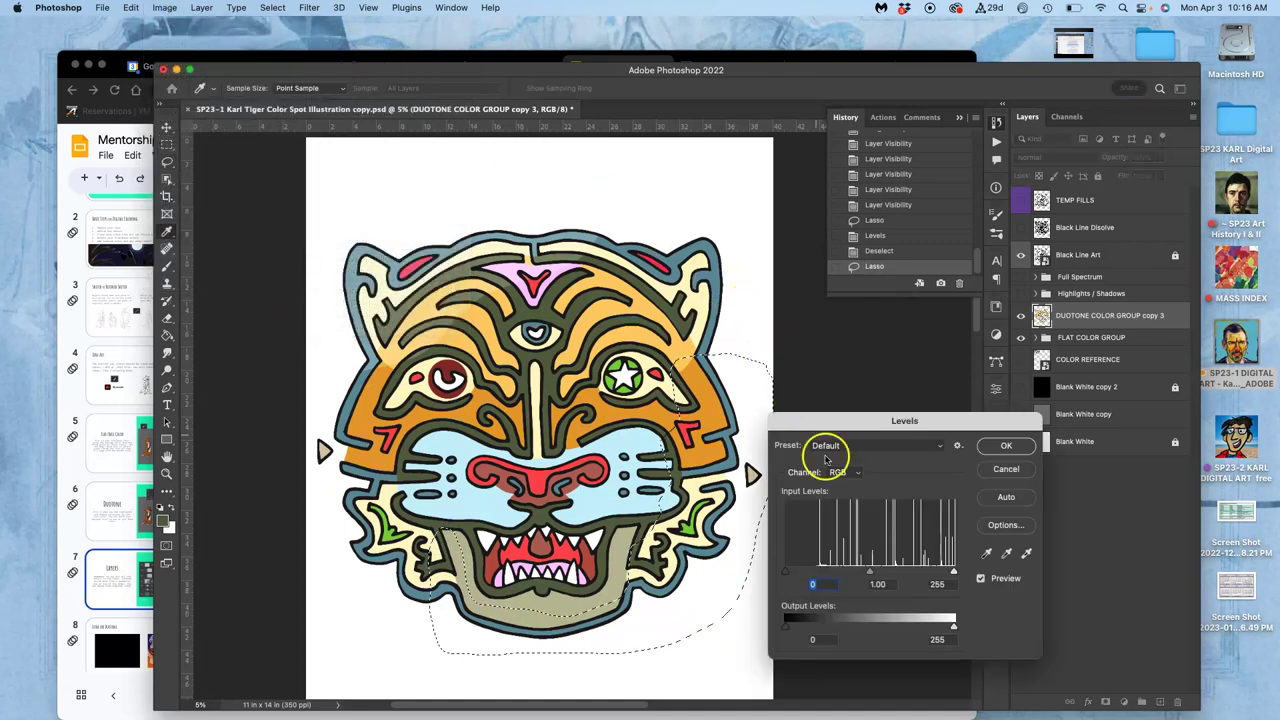
pyautogui.moveTo(869, 572); pyautogui.dragTo(903, 565)
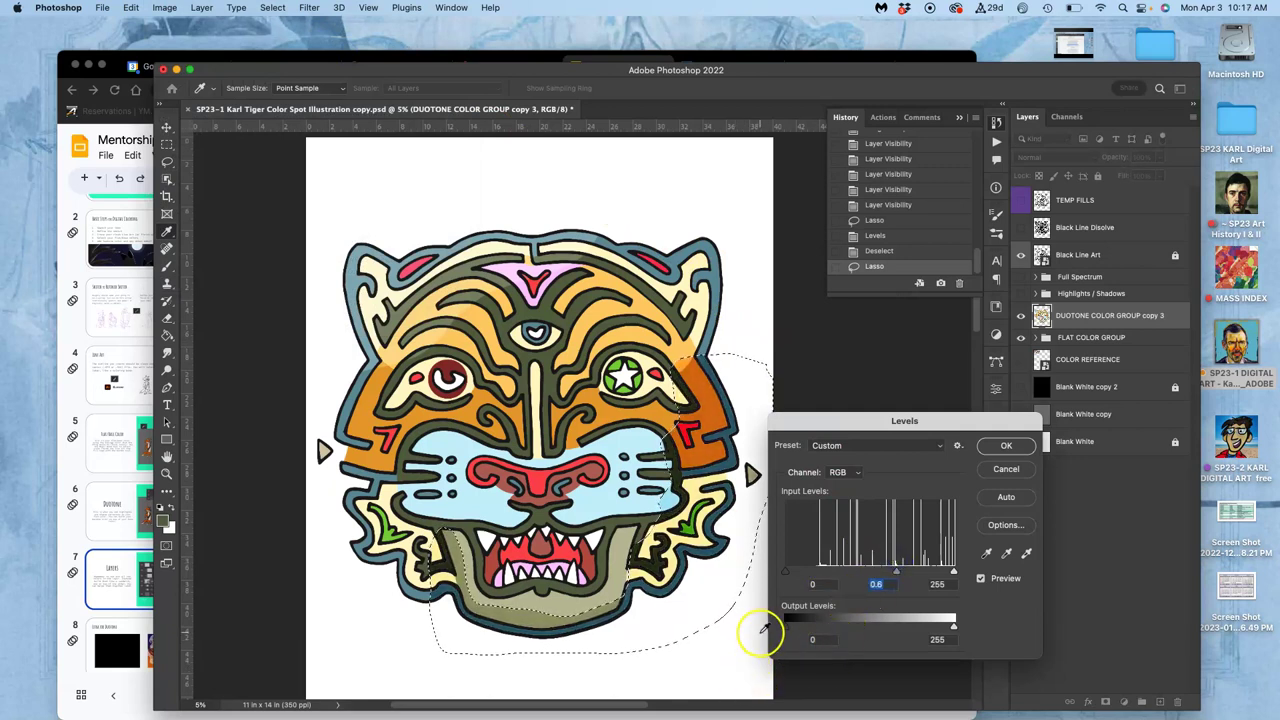
pyautogui.press('Return')
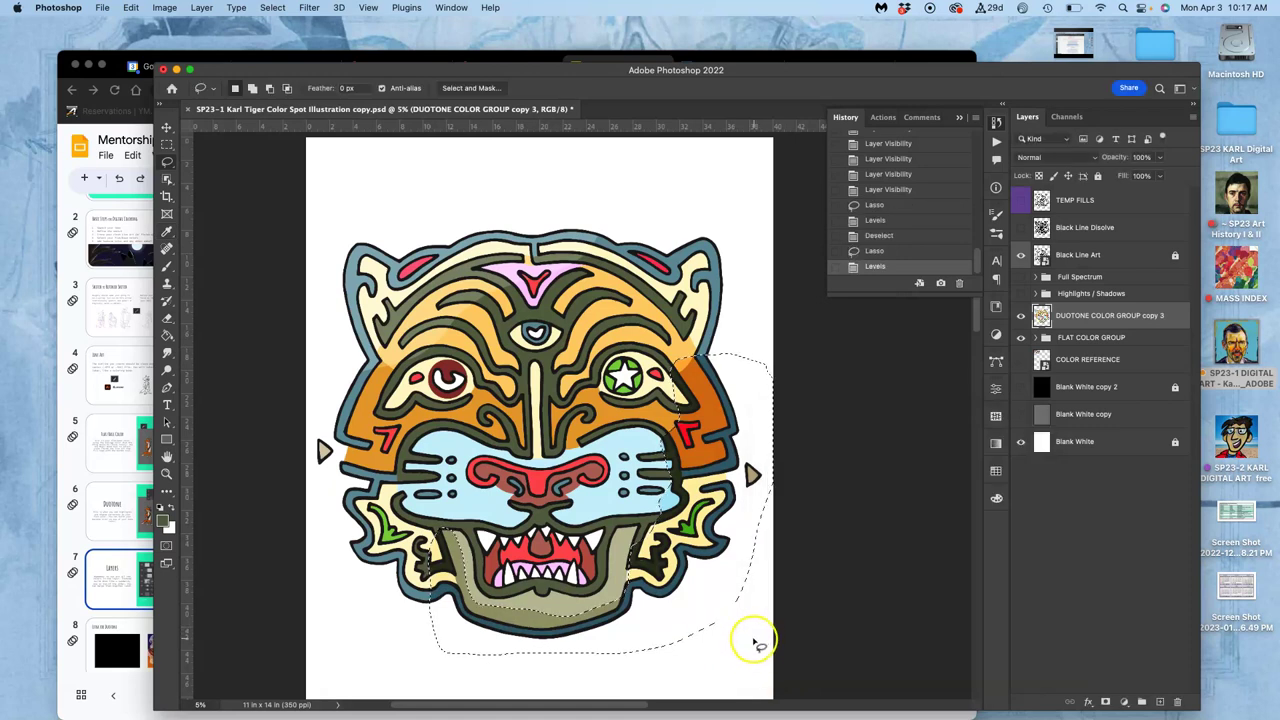
pyautogui.press('super+d')
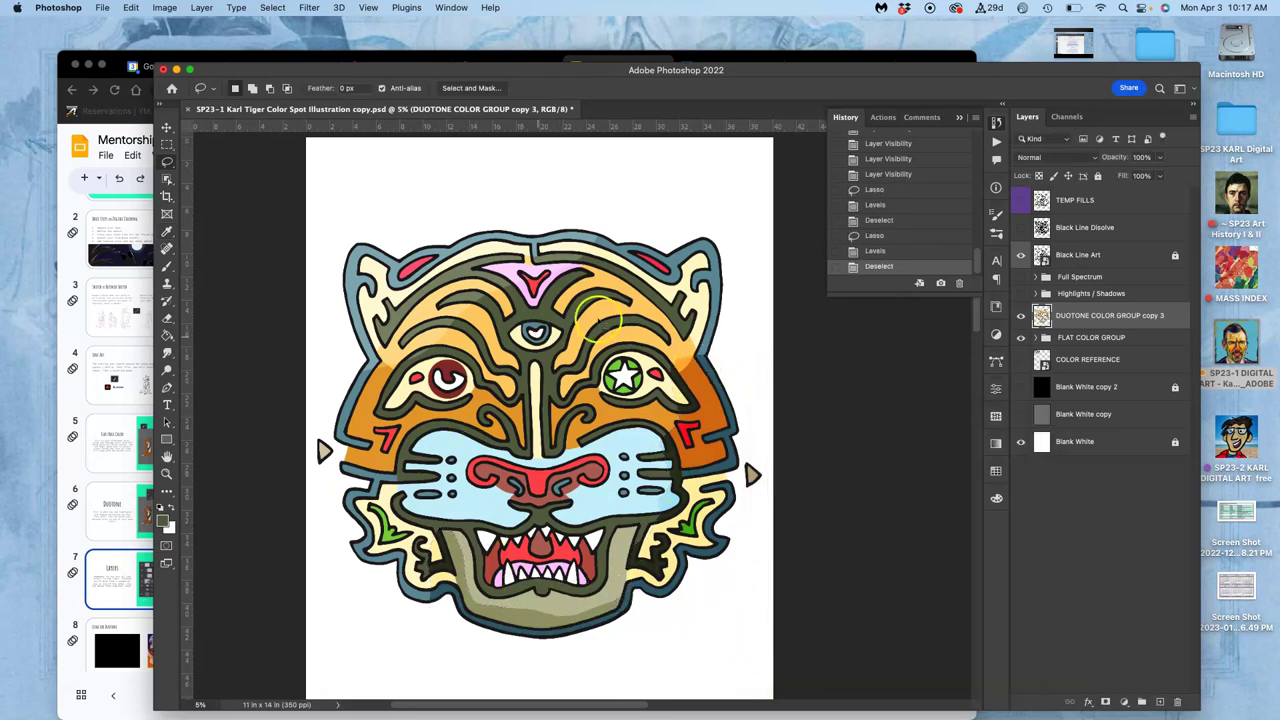
pyautogui.click(1025, 308)
pyautogui.click(1021, 254)
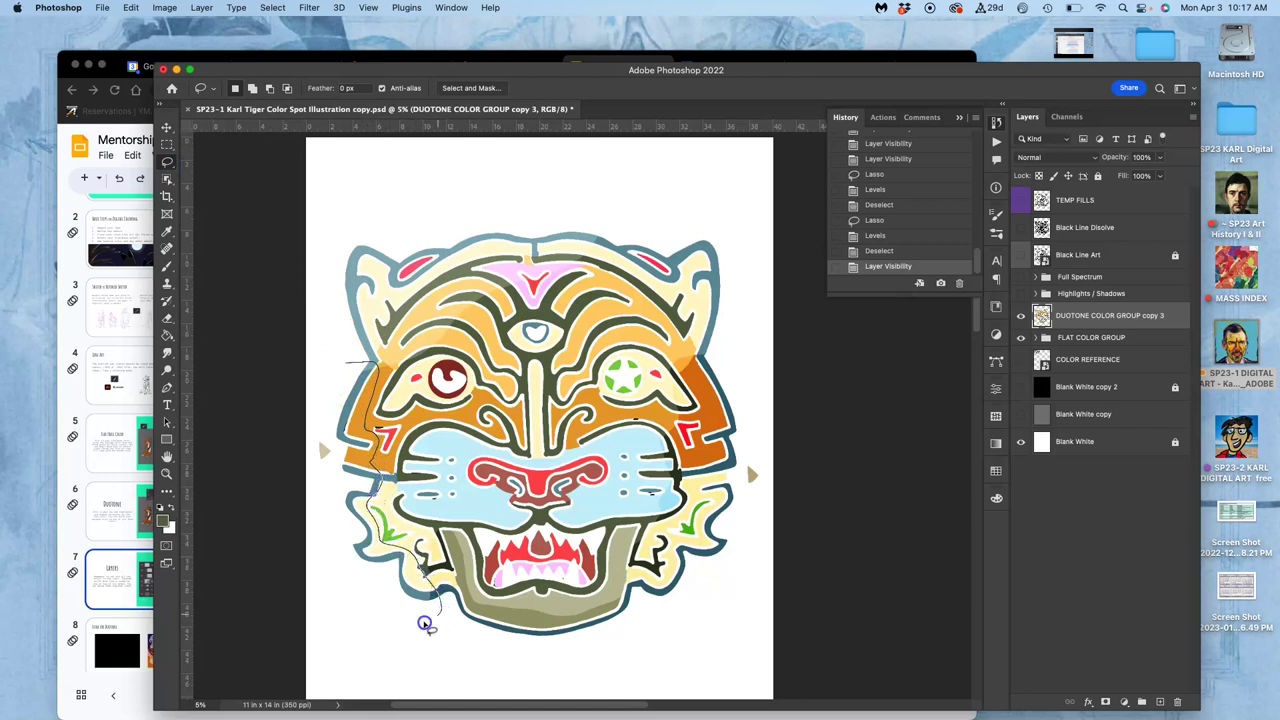
# Lighten the lassoed left cheek and jaw with Levels midtones about 1.45, then zoom in.
pyautogui.moveTo(317, 388); pyautogui.dragTo(331, 357)
pyautogui.click(164, 7)
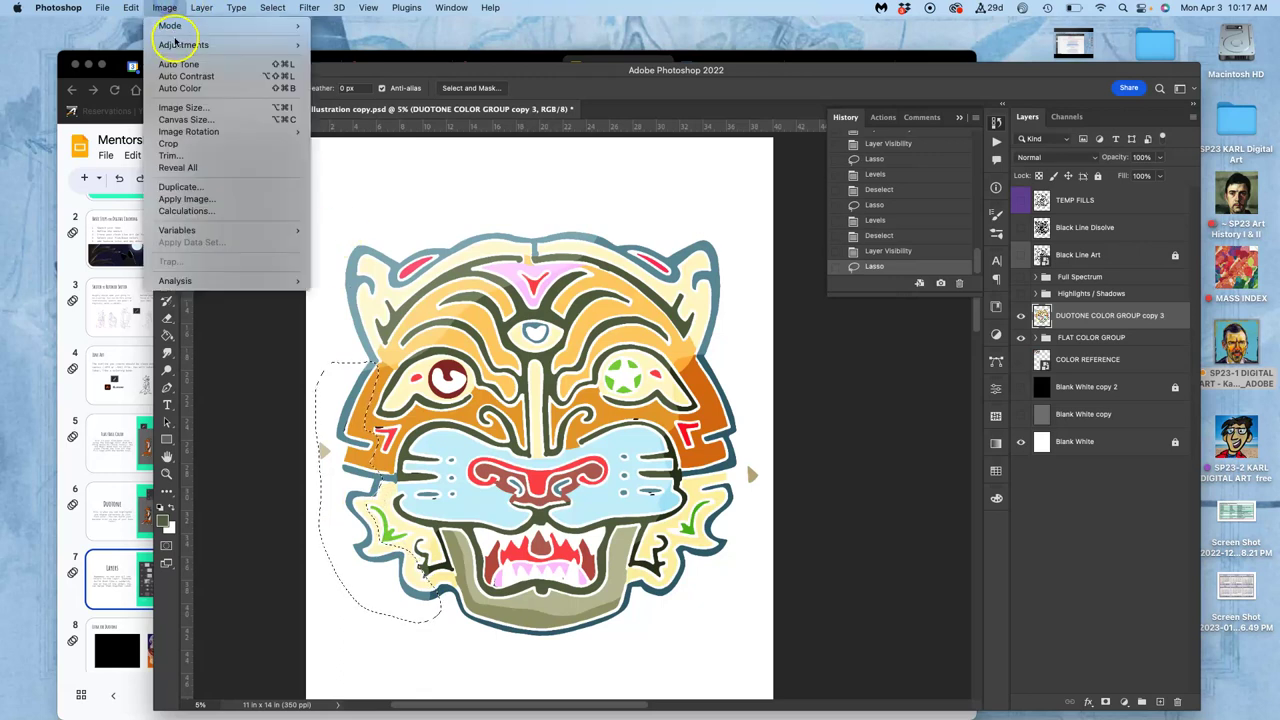
pyautogui.moveTo(228, 44)
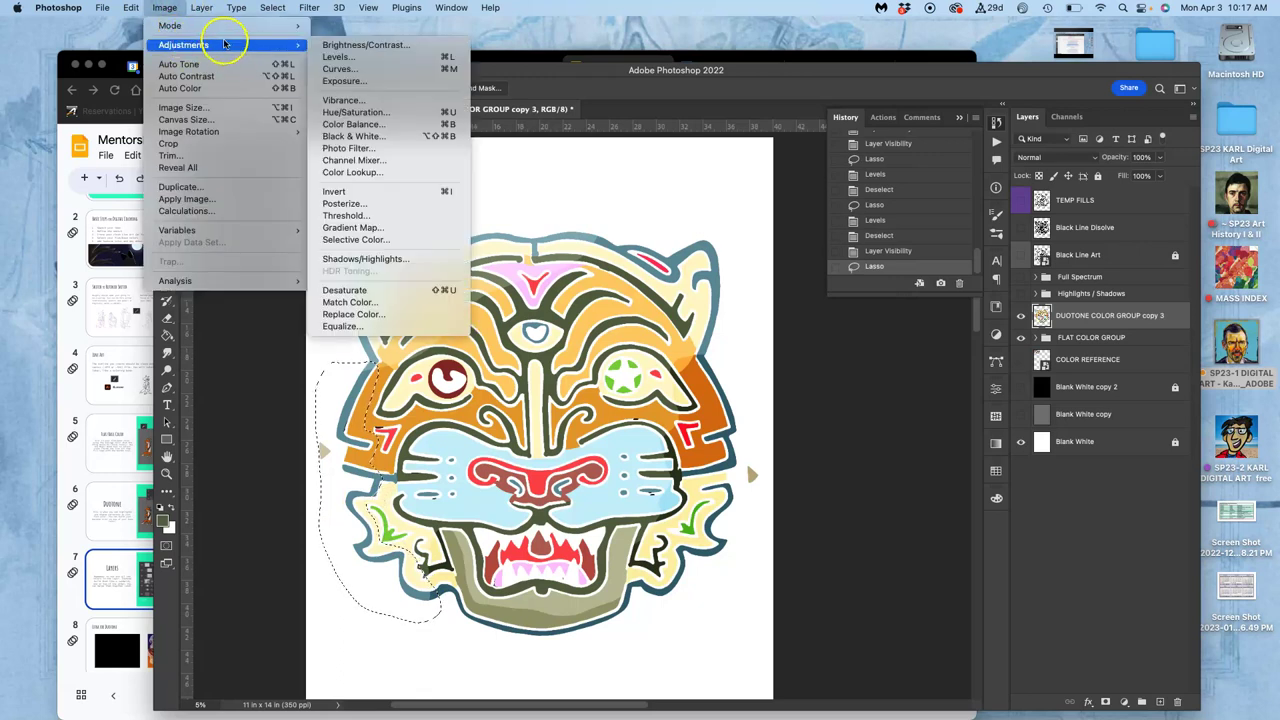
pyautogui.click(338, 56)
pyautogui.moveTo(870, 572); pyautogui.dragTo(847, 577)
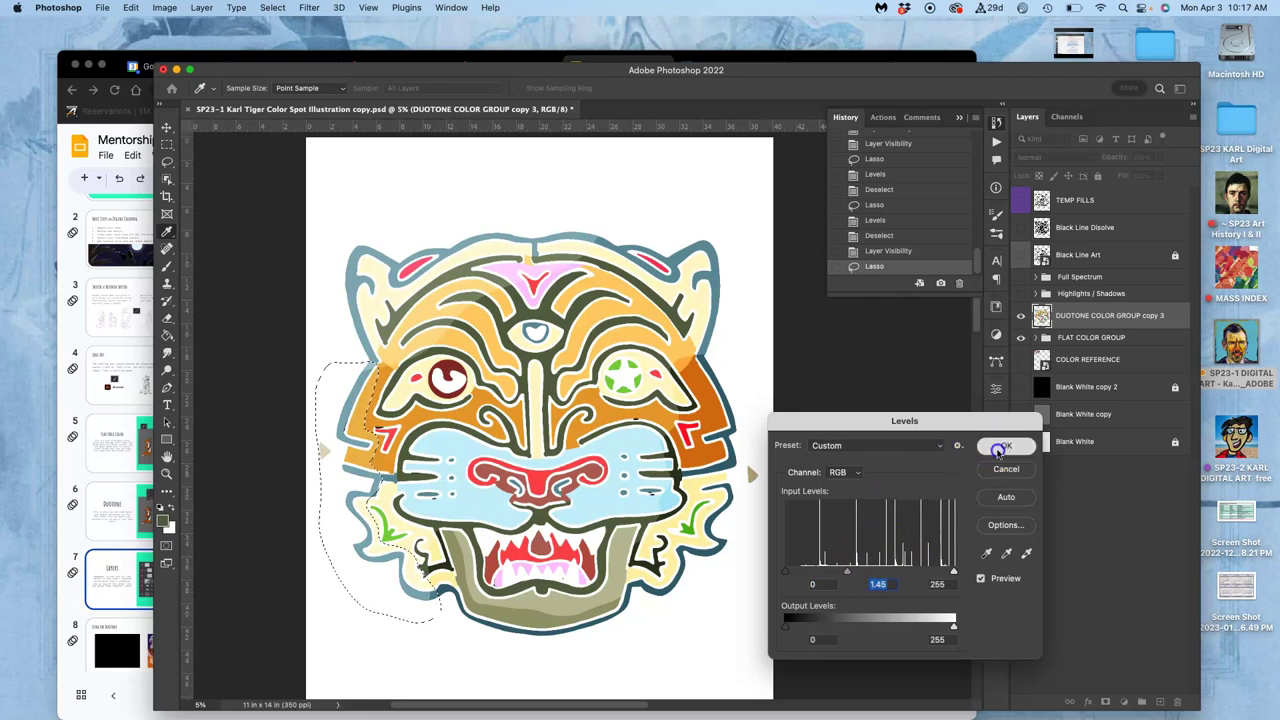
pyautogui.click(1003, 446)
pyautogui.click(748, 238)
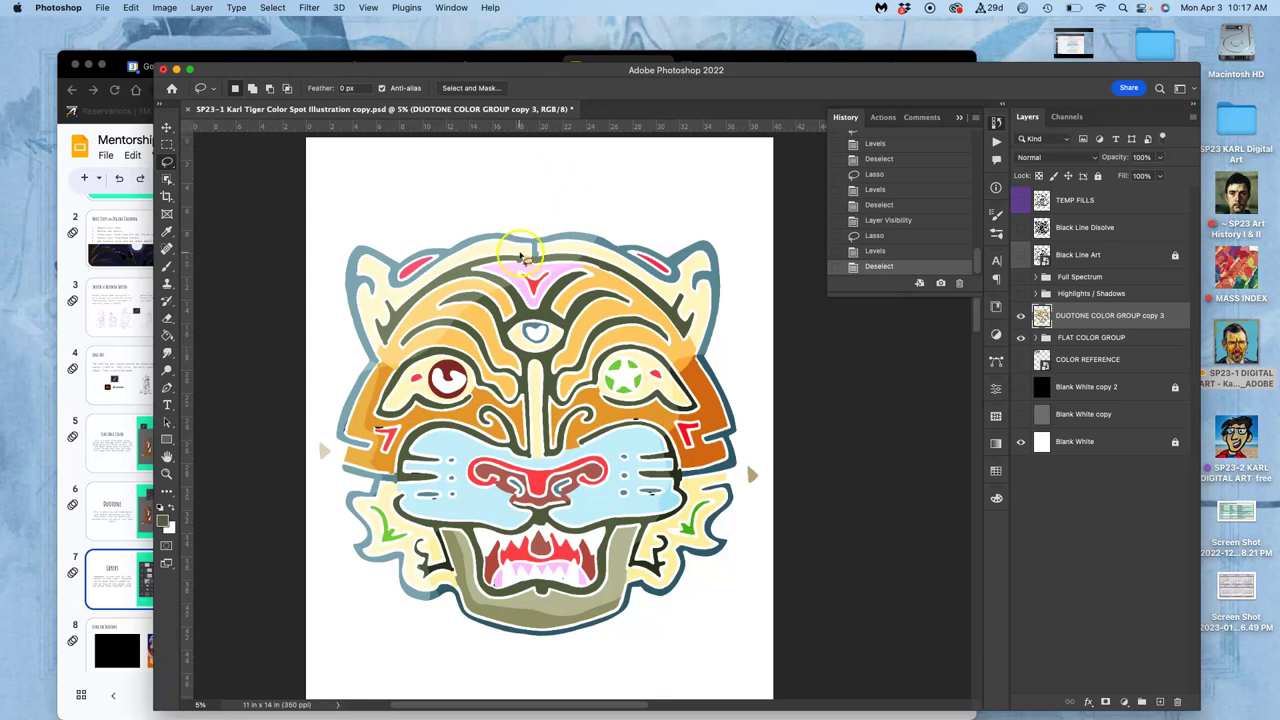
pyautogui.press('super+equal')
pyautogui.press('super+equal')
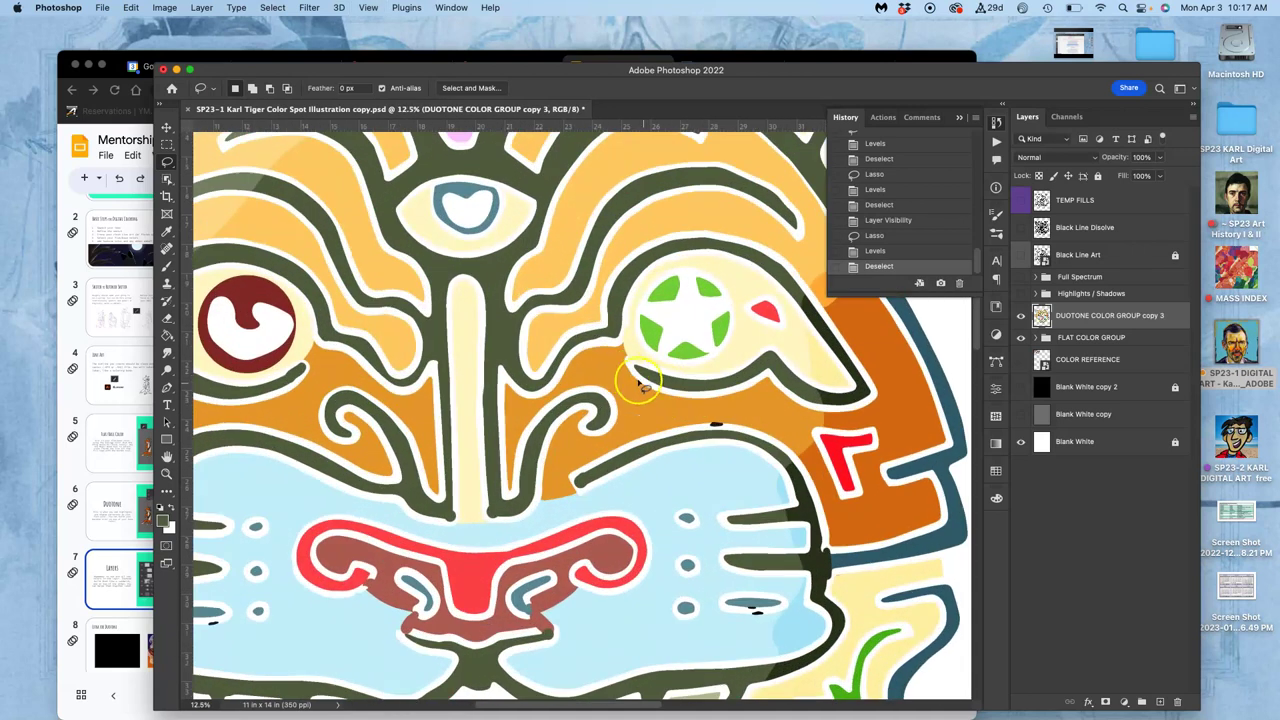
pyautogui.scroll(-5, 480, 340)
pyautogui.hscroll(-3, 480, 340)
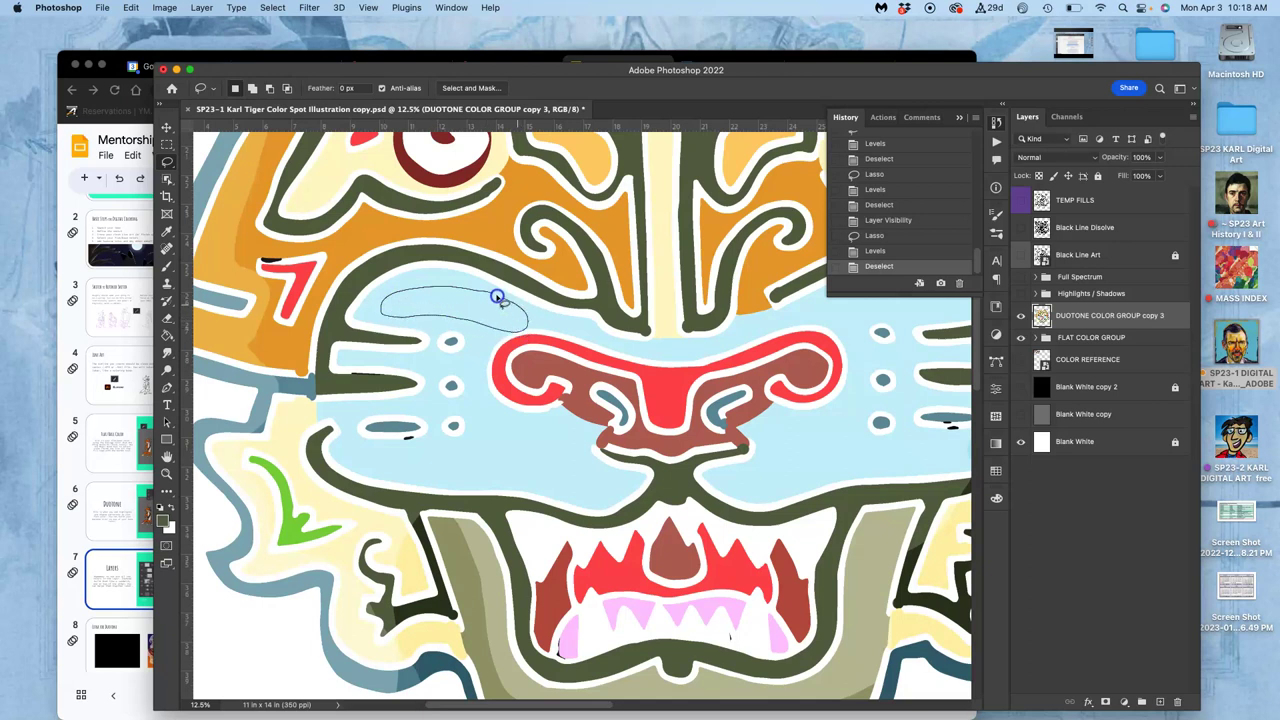
# Lasso patches above both whisker groups and atop the nose, and lighten them with Levels midtones 4.51.
pyautogui.moveTo(493, 296); pyautogui.dragTo(482, 290)
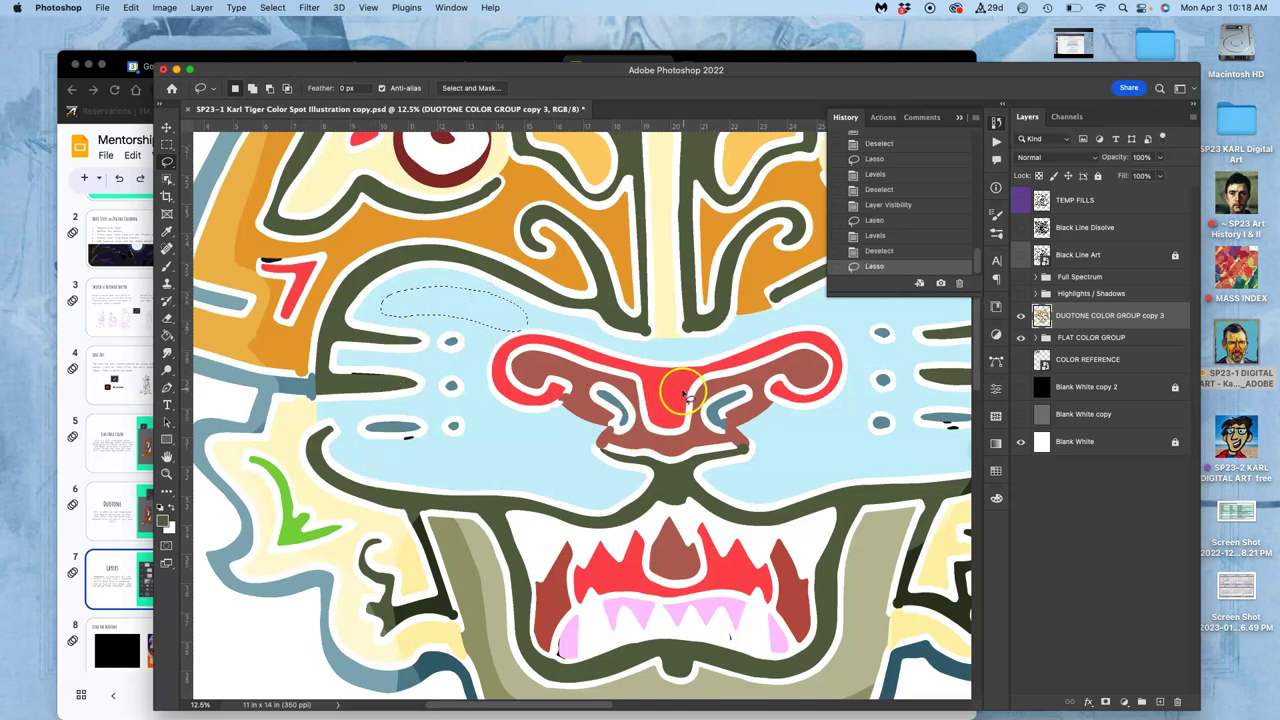
pyautogui.moveTo(581, 376)
pyautogui.mouseDown()
pyautogui.moveTo(654, 400)
pyautogui.moveTo(704, 390)
pyautogui.moveTo(668, 400)
pyautogui.mouseUp()
pyautogui.moveTo(879, 335); pyautogui.dragTo(731, 382)
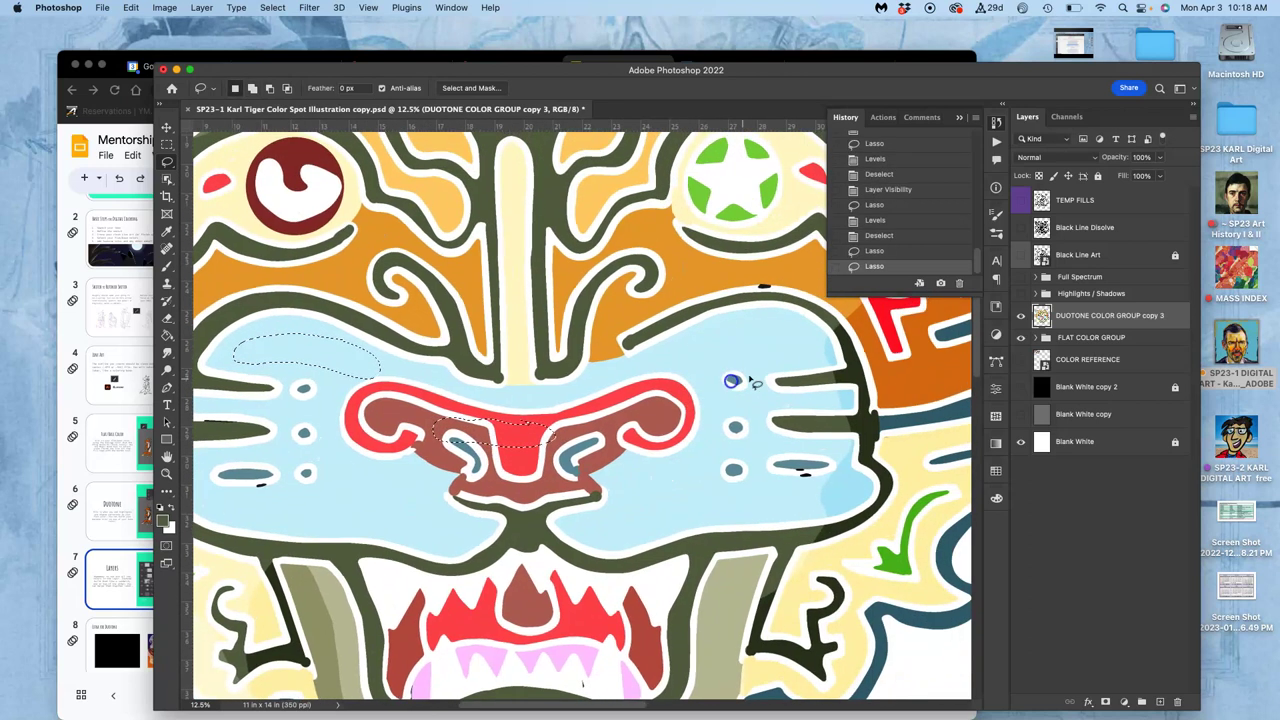
pyautogui.press('shift')
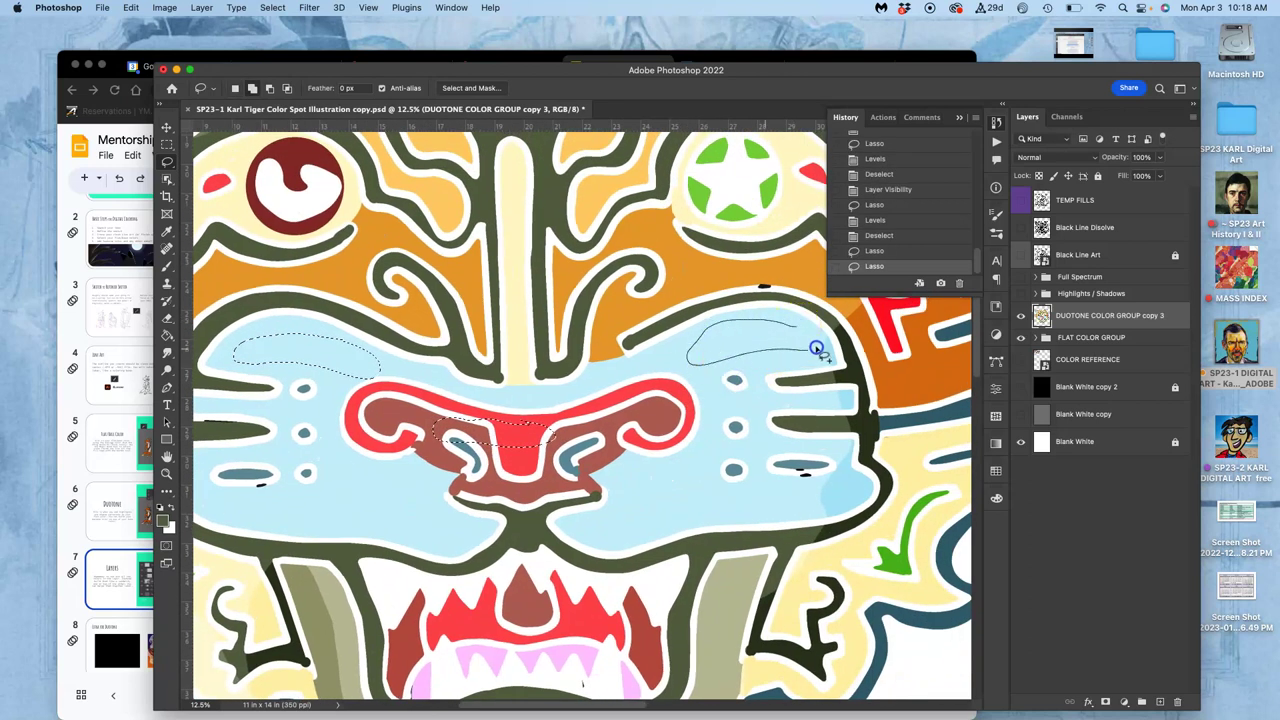
pyautogui.moveTo(819, 345); pyautogui.dragTo(821, 342)
pyautogui.click(165, 7)
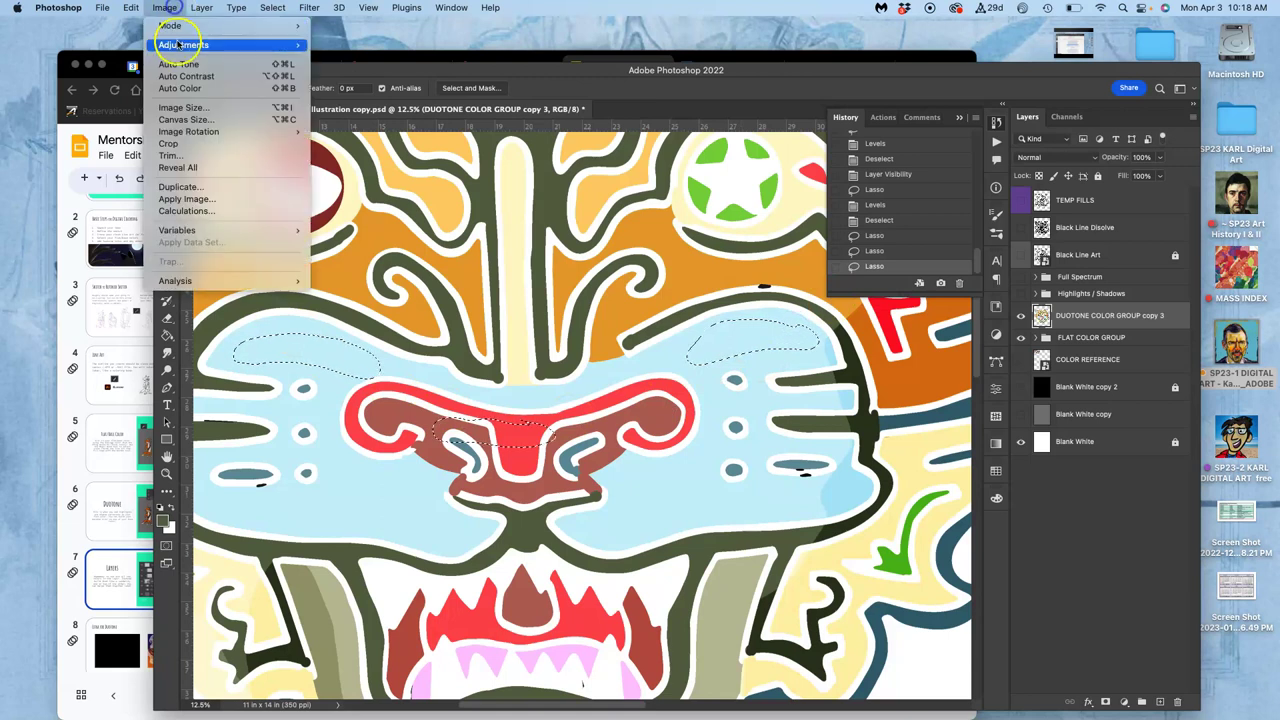
pyautogui.moveTo(180, 45)
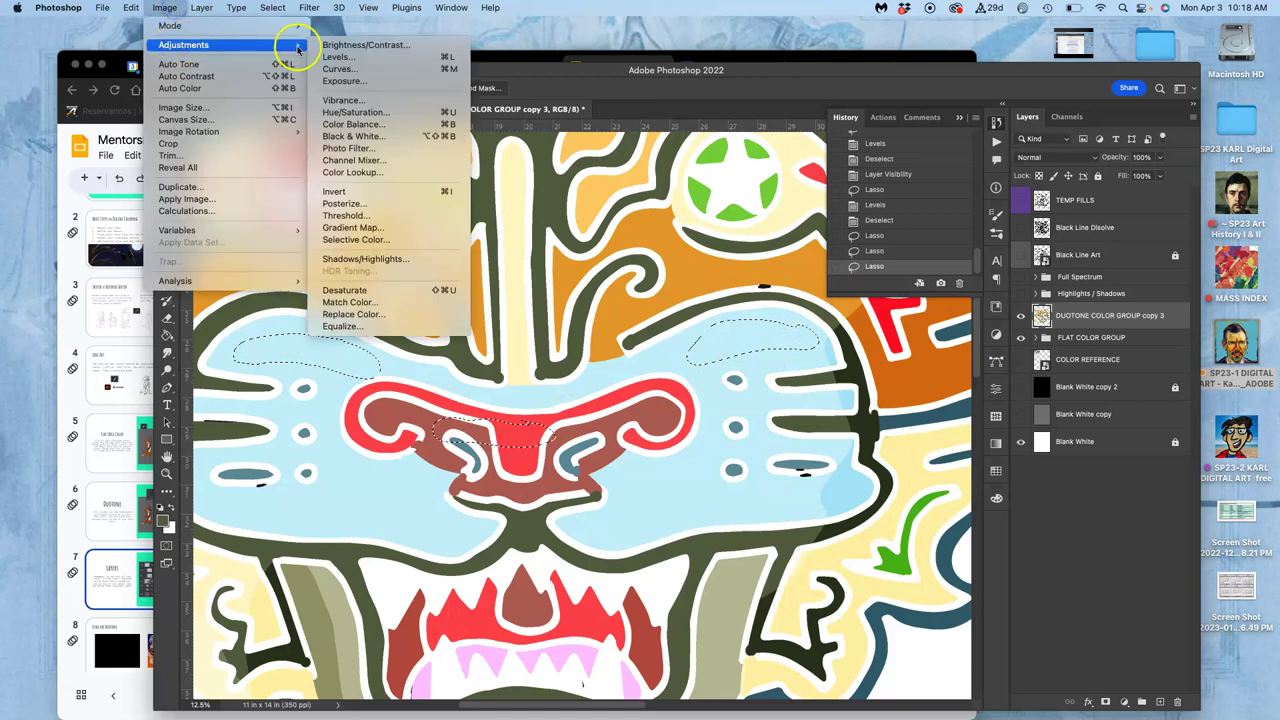
pyautogui.click(374, 62)
pyautogui.moveTo(871, 571); pyautogui.dragTo(787, 571)
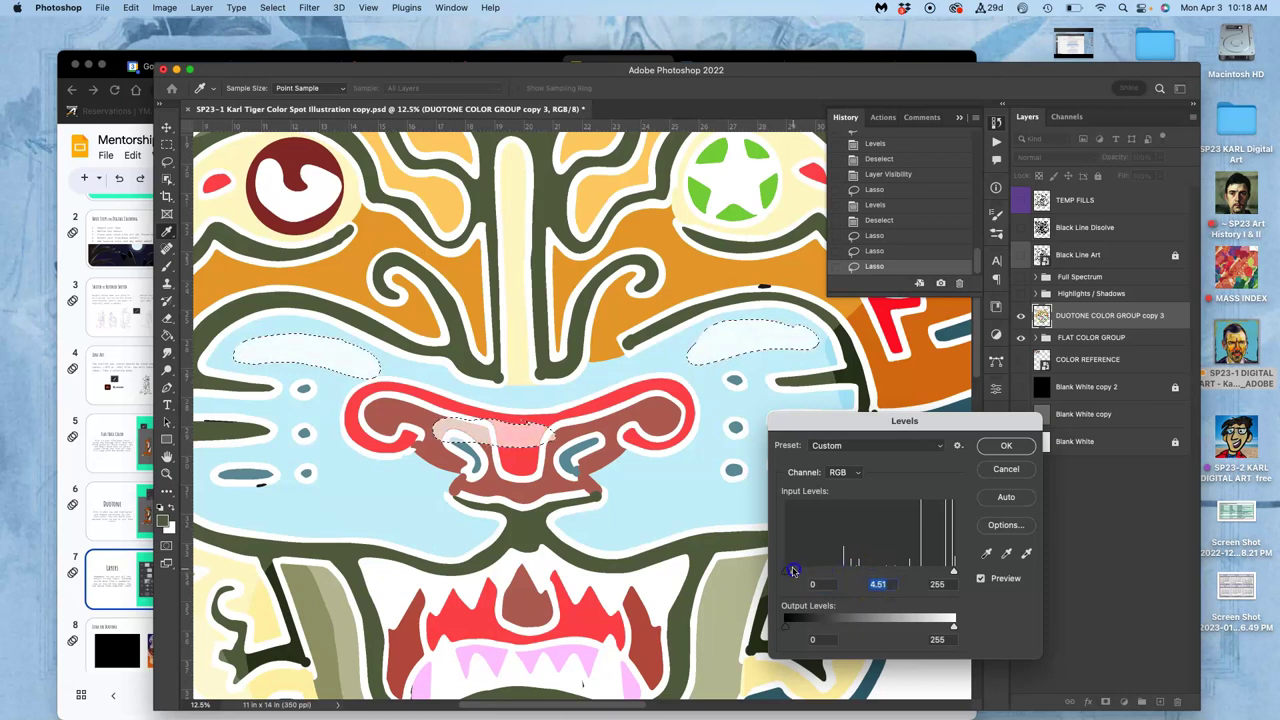
pyautogui.click(1003, 447)
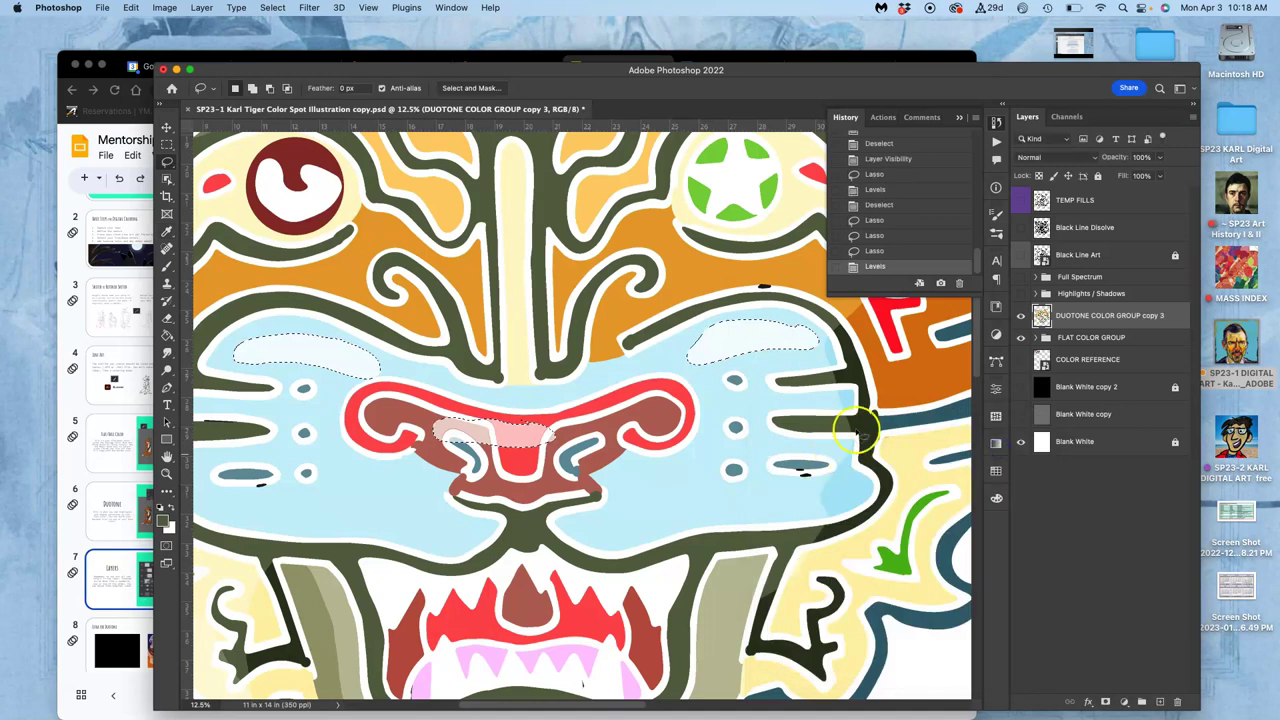
pyautogui.press('super+minus')
pyautogui.press('super+minus')
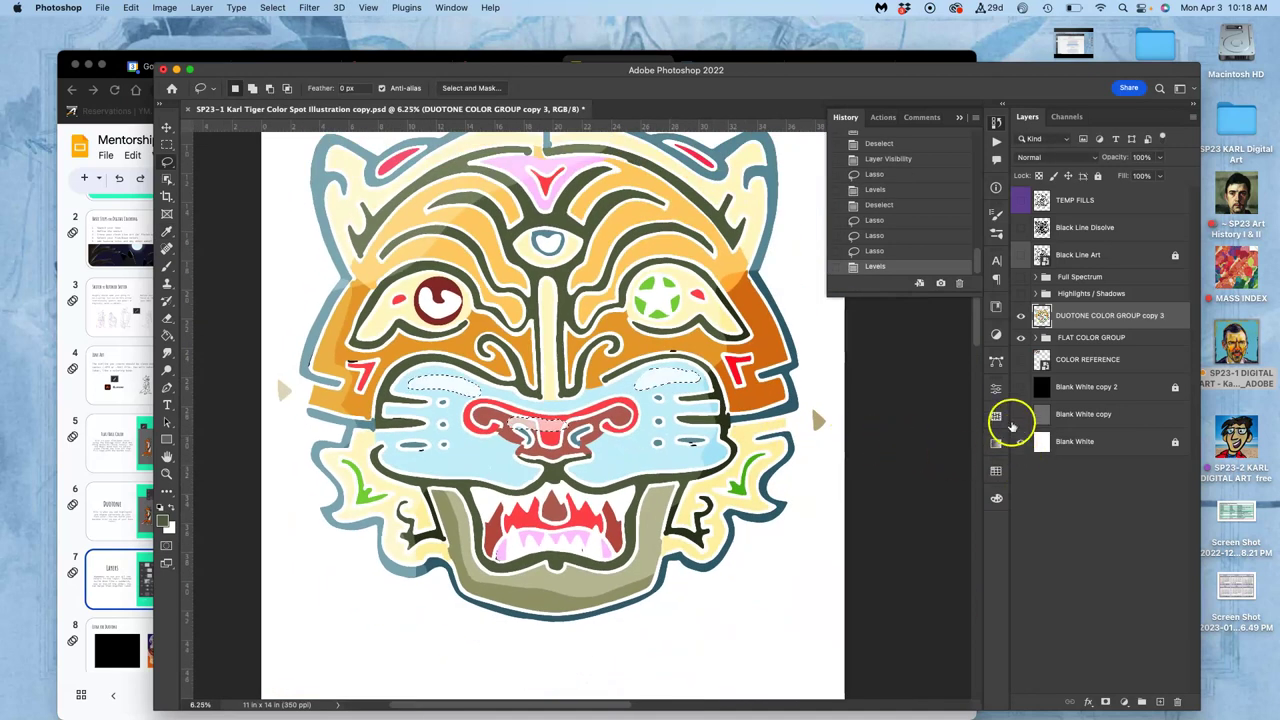
pyautogui.click(1020, 338)
pyautogui.click(1020, 338)
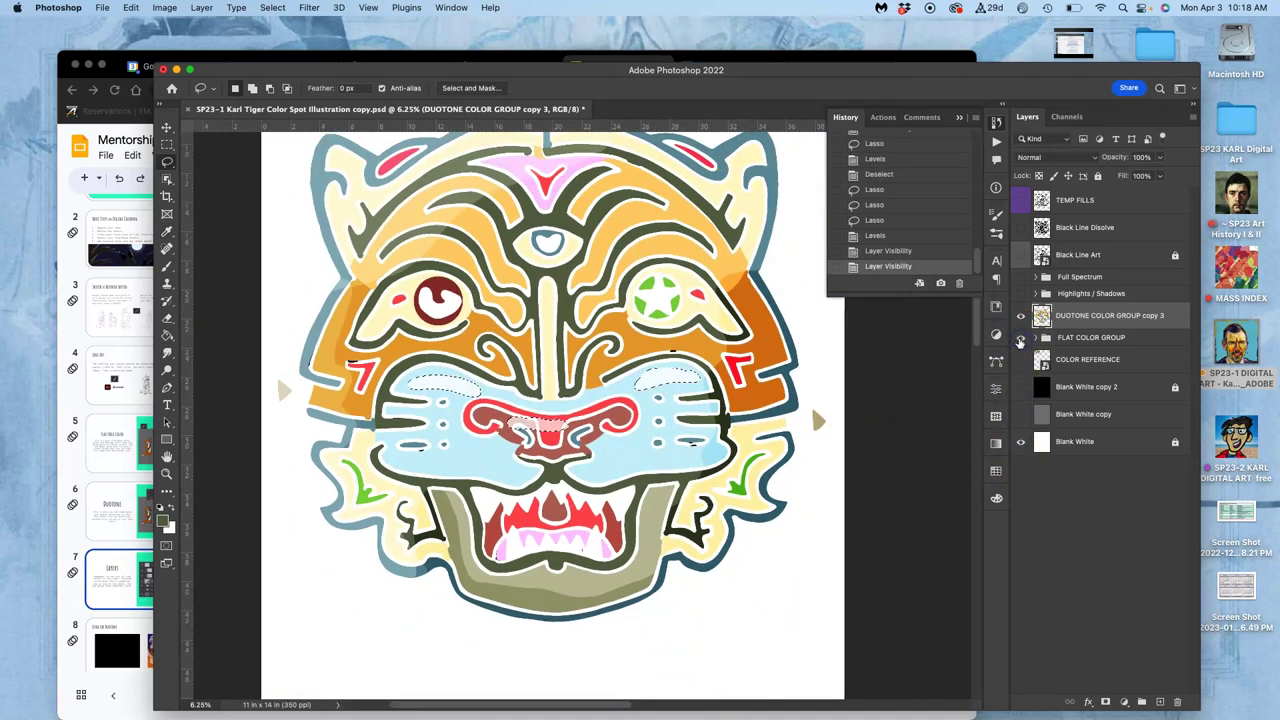
pyautogui.click(1020, 340)
pyautogui.click(1020, 340)
pyautogui.click(1021, 341)
pyautogui.click(1021, 340)
pyautogui.click(1020, 317)
pyautogui.click(1020, 317)
pyautogui.click(1021, 317)
pyautogui.click(1021, 317)
pyautogui.click(1021, 317)
pyautogui.click(1021, 317)
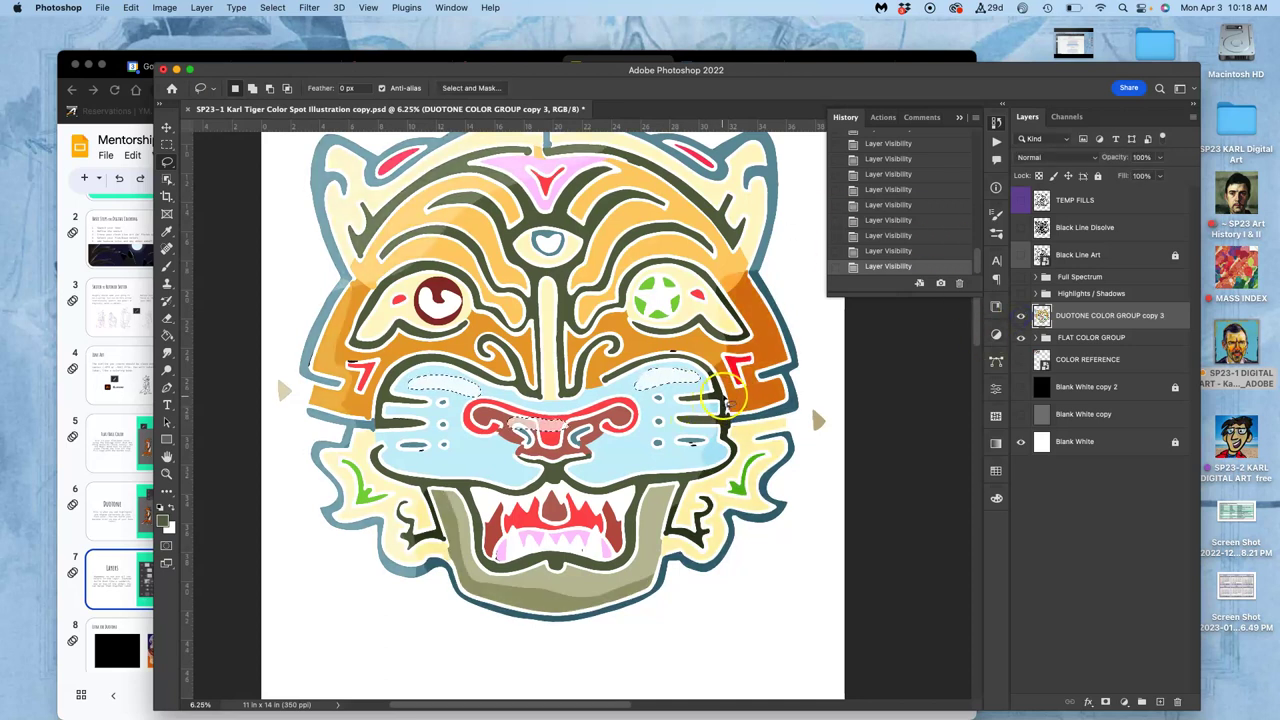
pyautogui.click(893, 397)
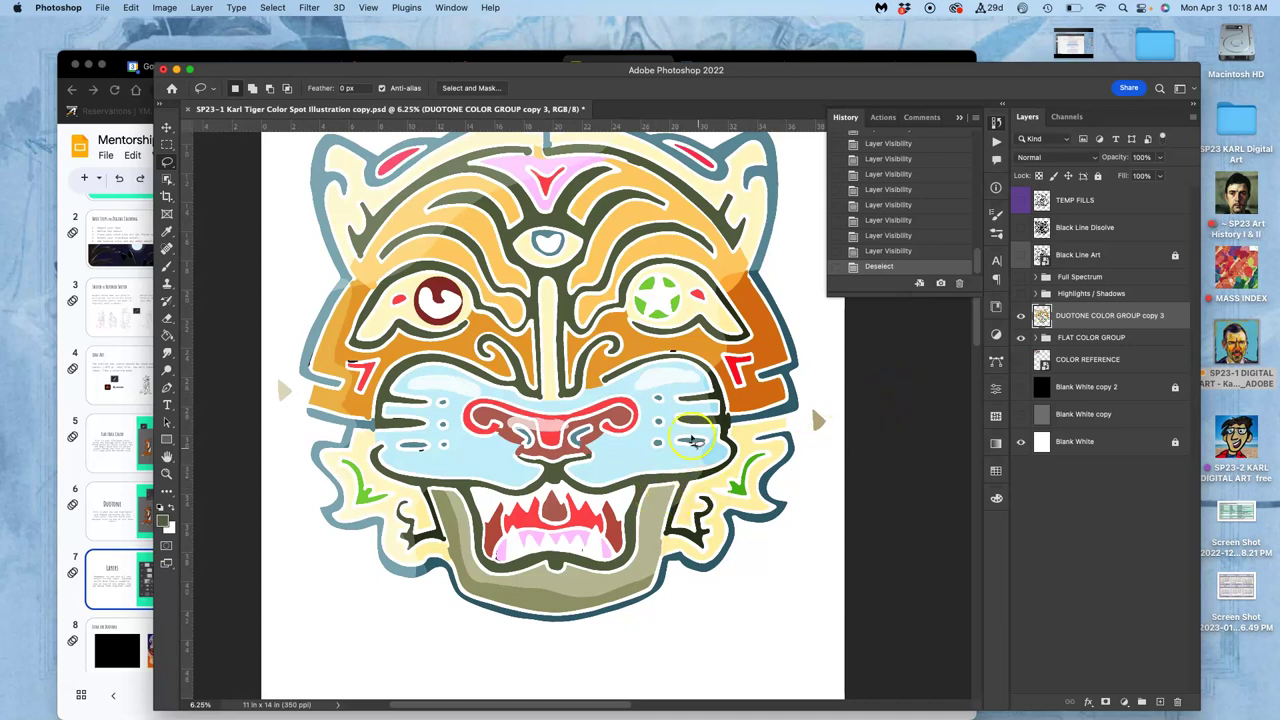
pyautogui.scroll(3, 690, 437)
pyautogui.hscroll(1, 690, 437)
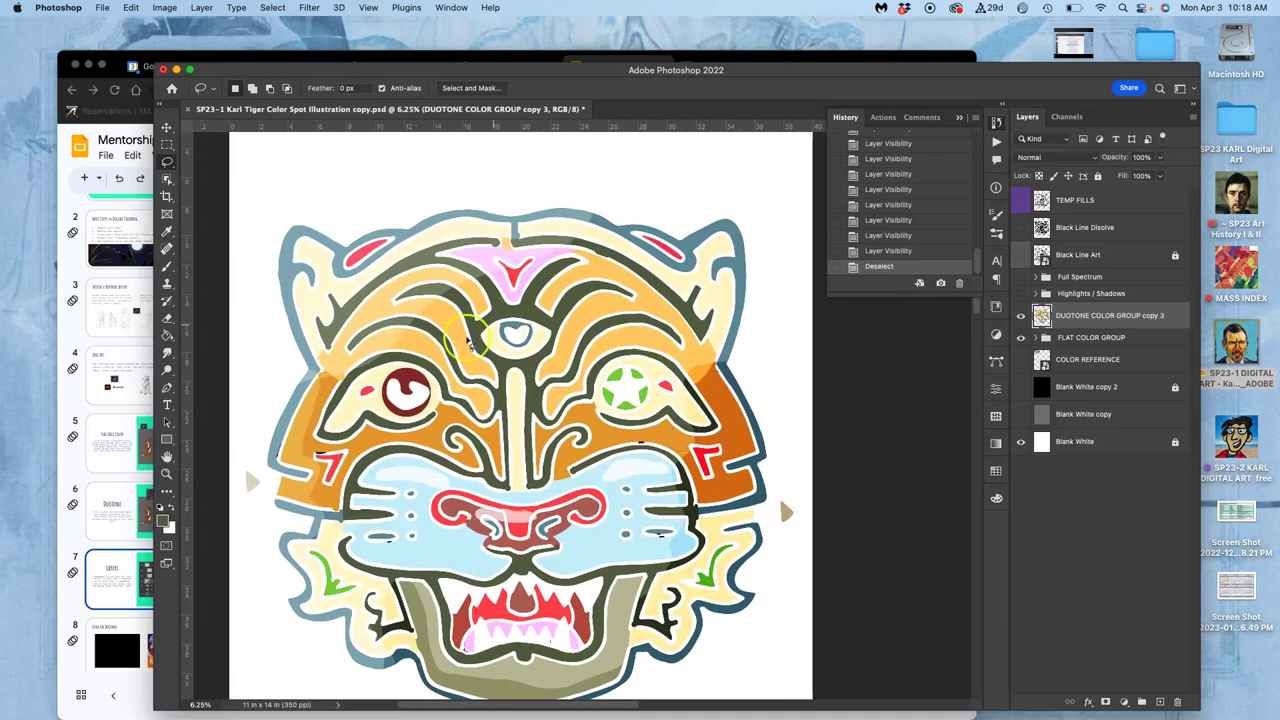
# Lasso around the red eye and below the green star eye, and darken with Levels midtones about 0.46.
pyautogui.click(168, 163)
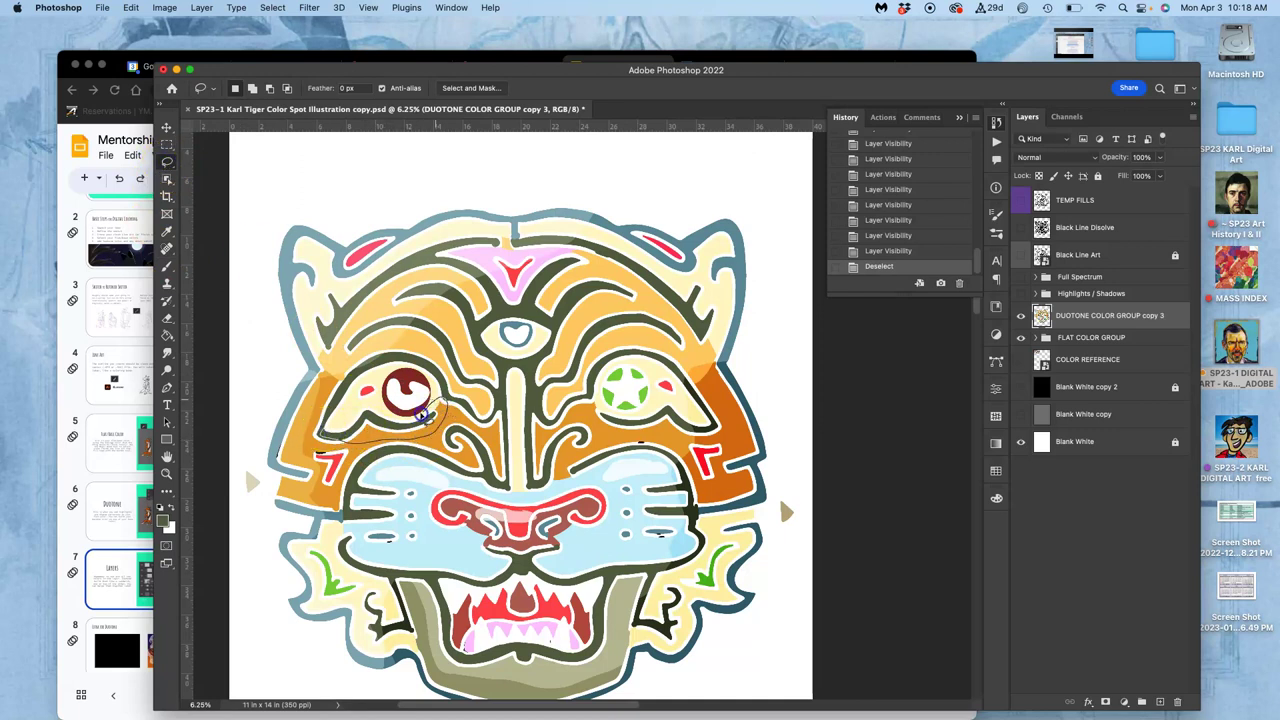
pyautogui.moveTo(332, 424); pyautogui.dragTo(334, 426)
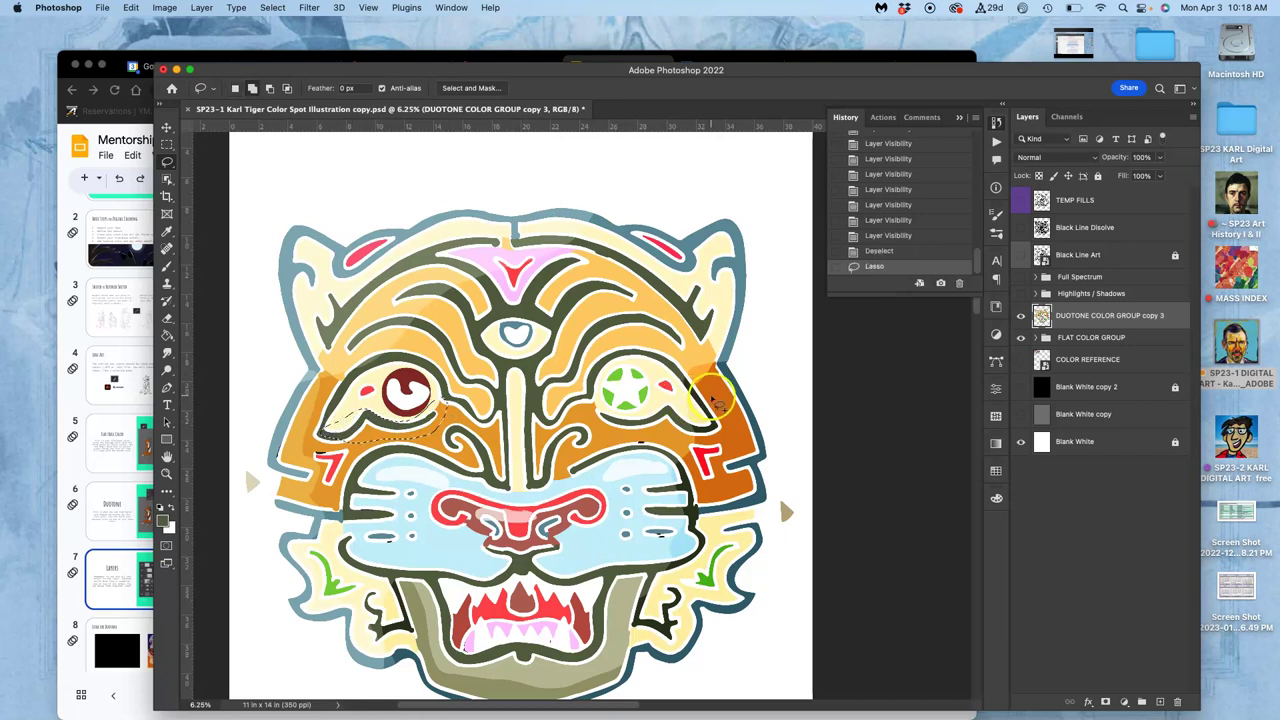
pyautogui.moveTo(590, 398)
pyautogui.mouseDown()
pyautogui.moveTo(597, 430)
pyautogui.moveTo(623, 437)
pyautogui.moveTo(696, 432)
pyautogui.moveTo(709, 416)
pyautogui.moveTo(681, 387)
pyautogui.moveTo(594, 398)
pyautogui.mouseUp()
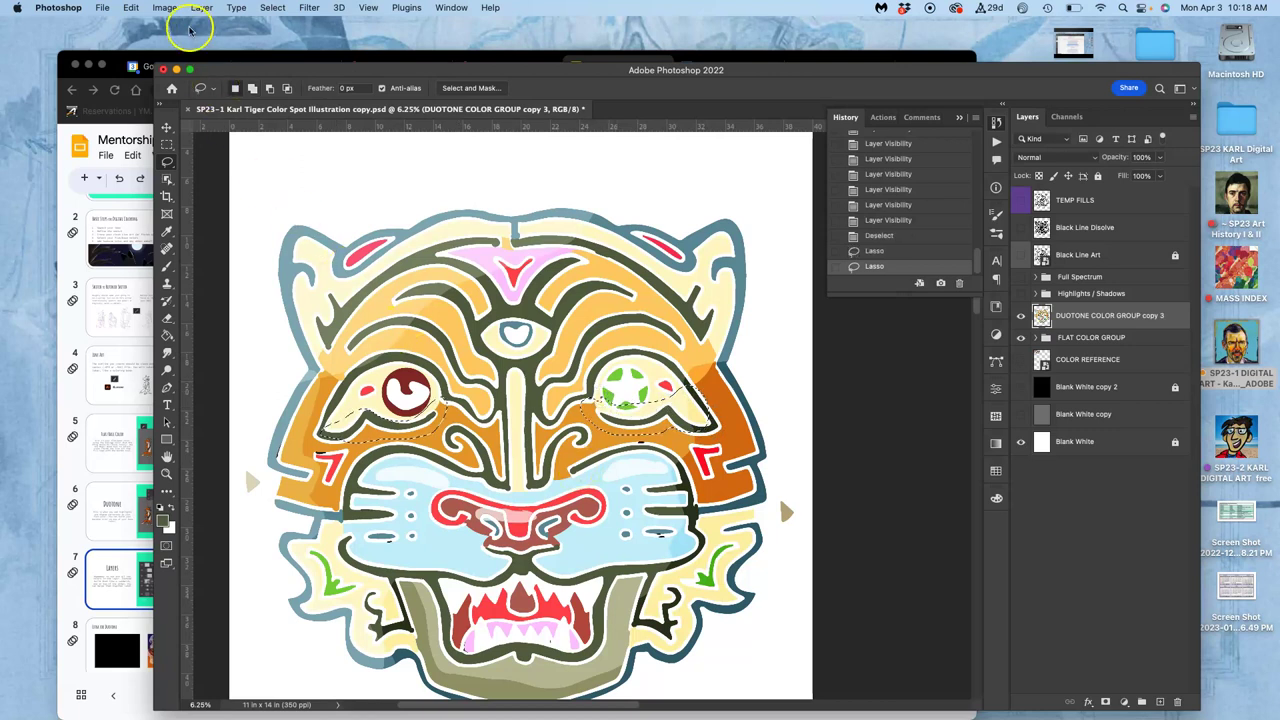
pyautogui.click(164, 7)
pyautogui.moveTo(193, 45)
pyautogui.click(336, 56)
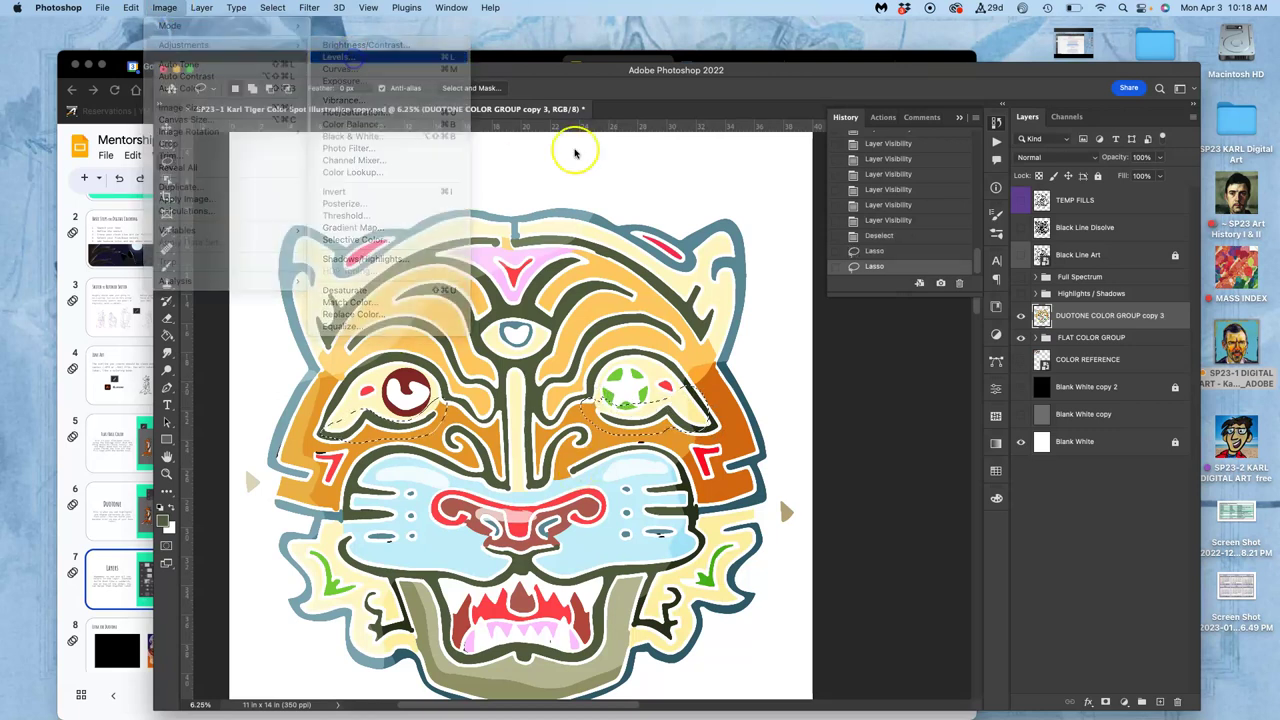
pyautogui.moveTo(866, 568); pyautogui.dragTo(907, 562)
pyautogui.click(1006, 447)
pyautogui.press('super+d')
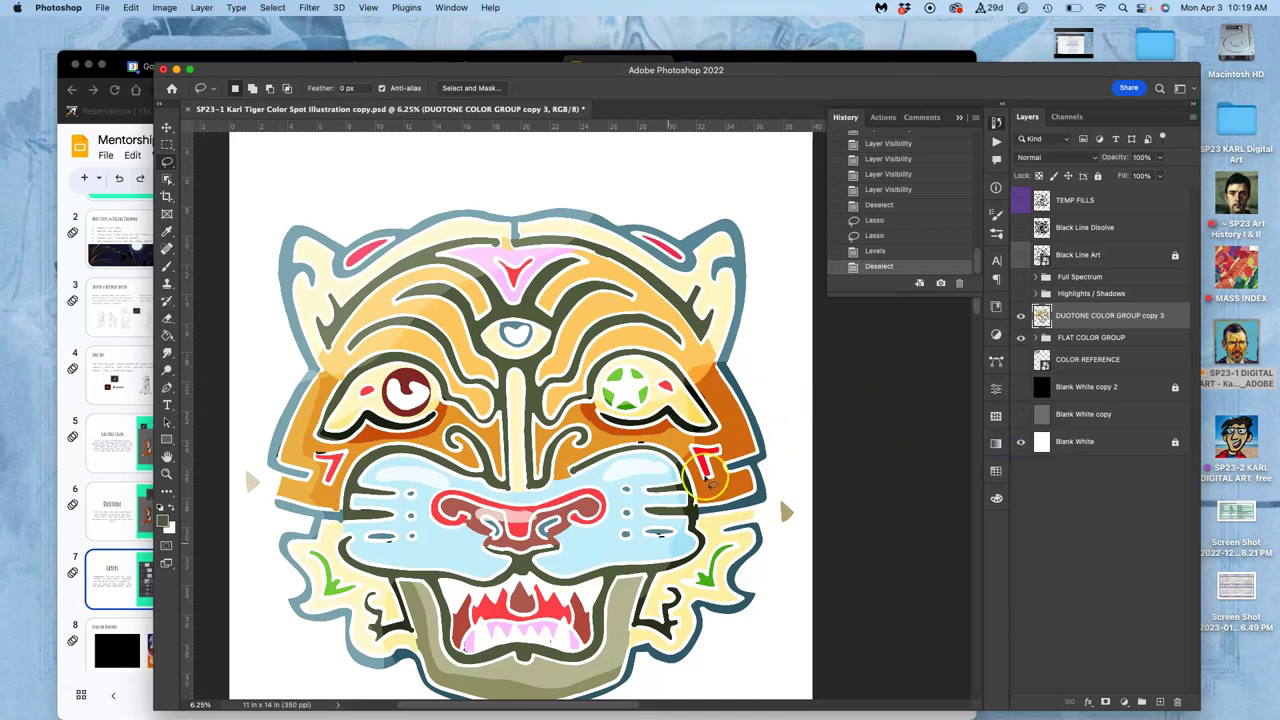
pyautogui.scroll(-2, 705, 440)
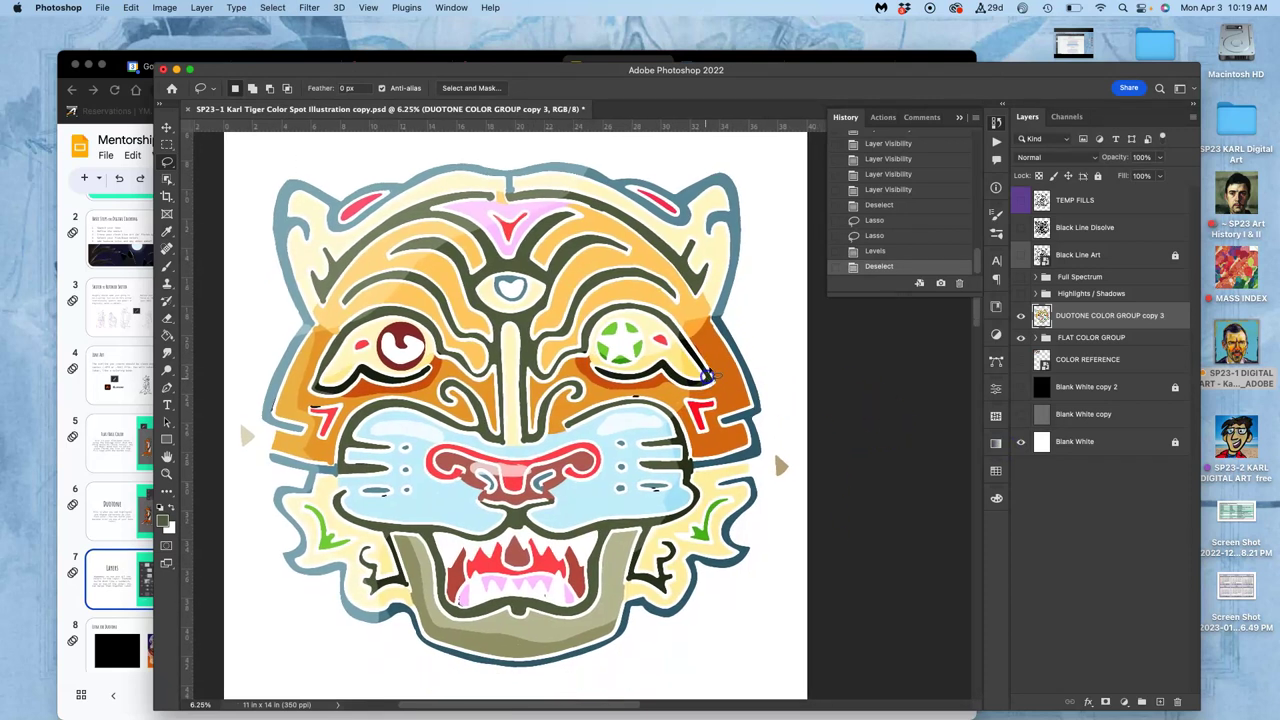
# Swap the speckled Black Line Dissolve outline for the clean Black Line Art and compare the duotone overlay.
pyautogui.click(1021, 228)
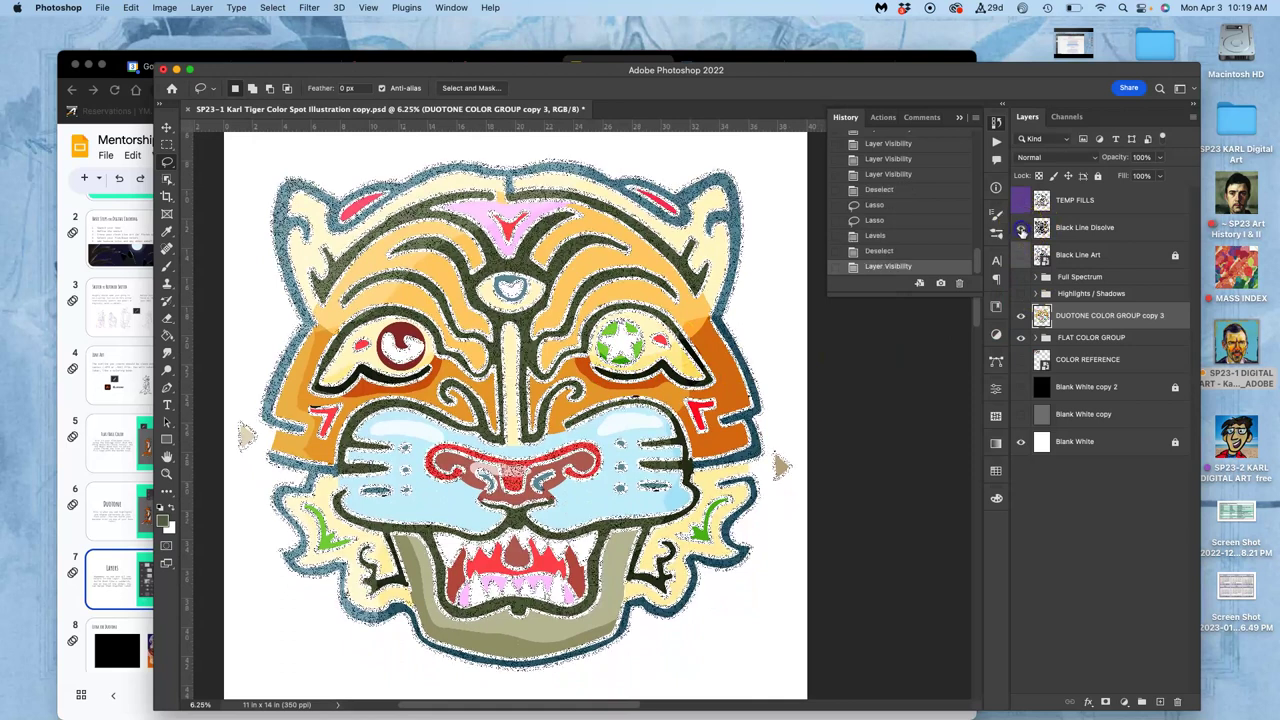
pyautogui.click(1021, 228)
pyautogui.click(1021, 255)
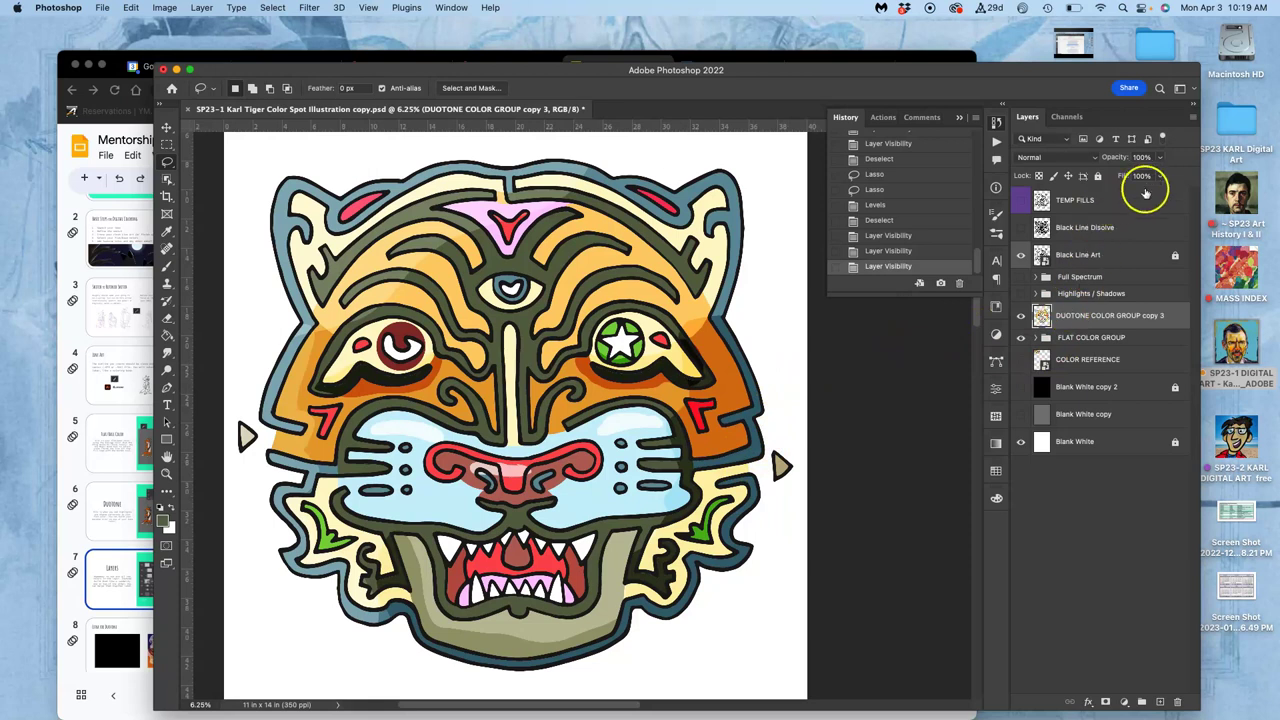
pyautogui.click(1021, 315)
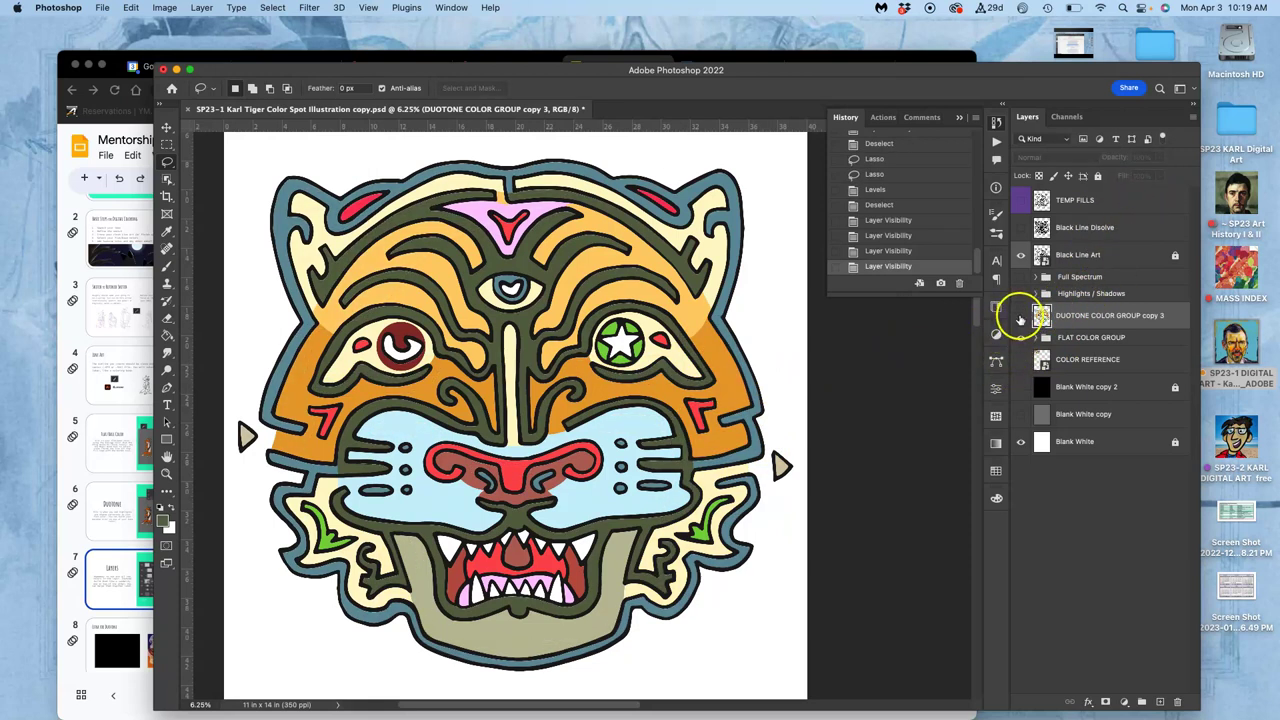
pyautogui.click(1021, 316)
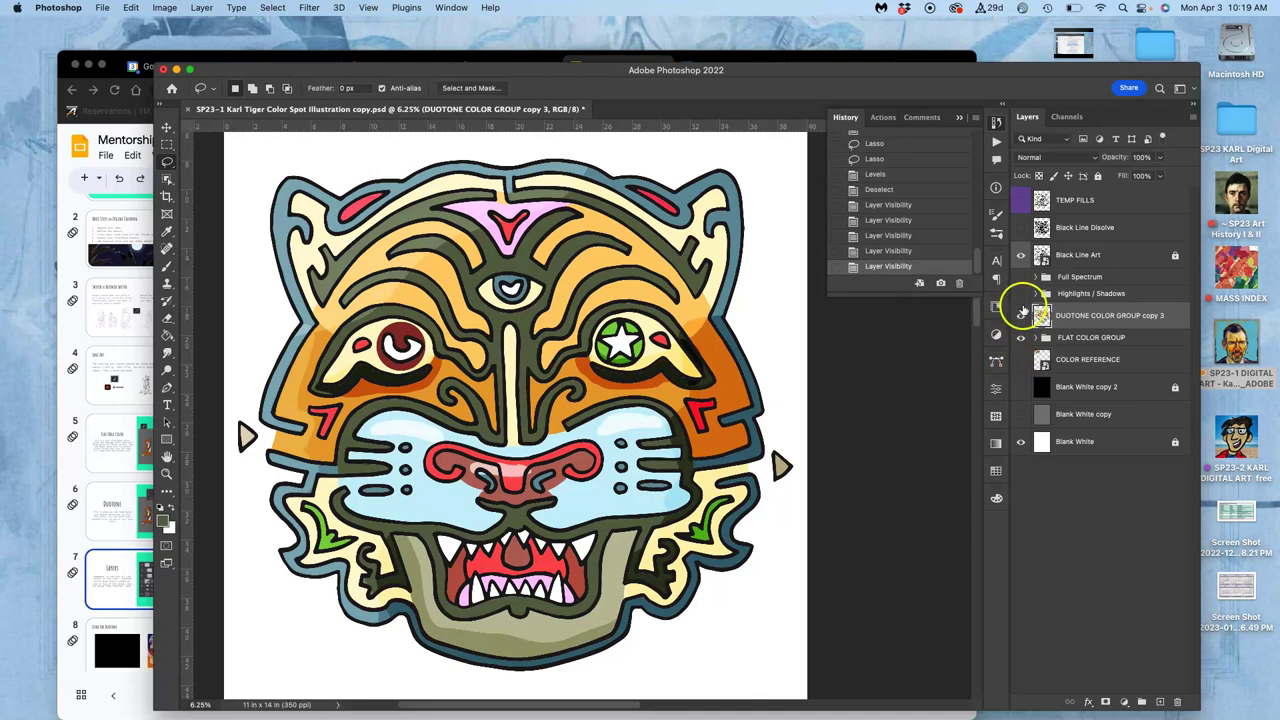
# Set DUOTONE COLOR GROUP copy 3 opacity to 78%, inspect it up close, then hide it.
pyautogui.click(1159, 158)
pyautogui.moveTo(1153, 175)
pyautogui.mouseDown()
pyautogui.moveTo(1141, 176)
pyautogui.moveTo(1151, 173)
pyautogui.mouseUp()
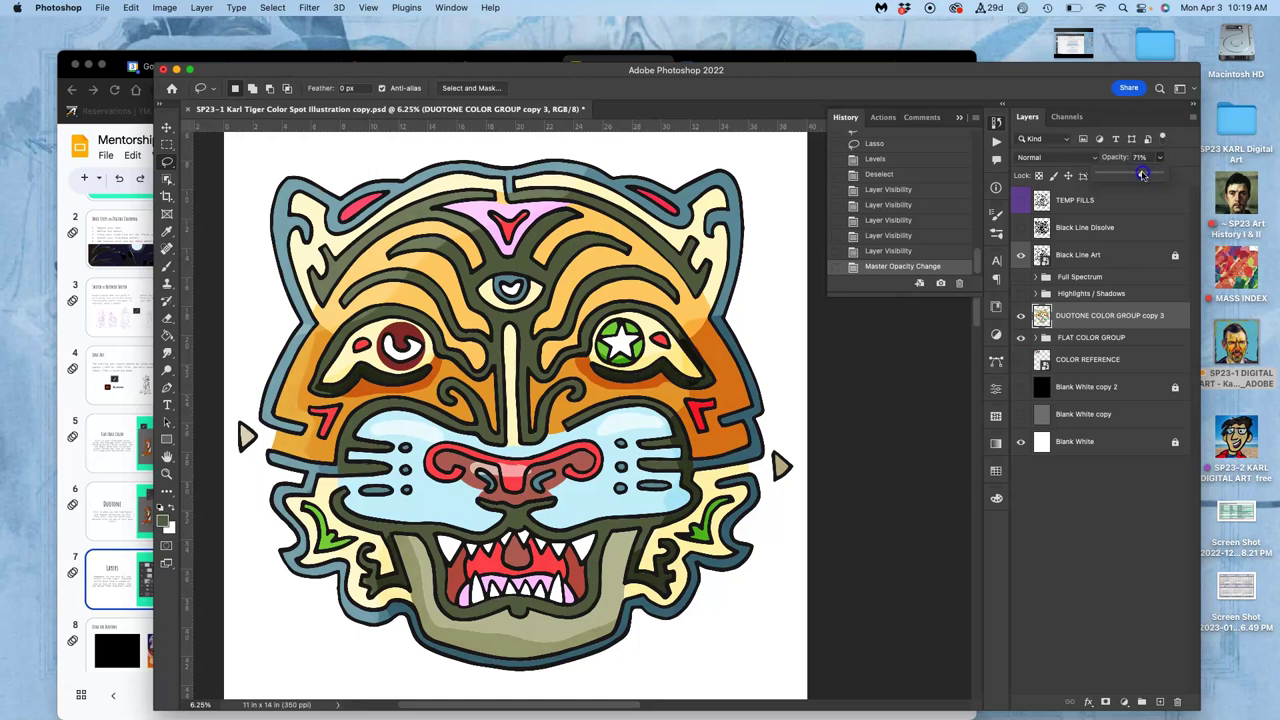
pyautogui.moveTo(1148, 175); pyautogui.dragTo(1158, 173)
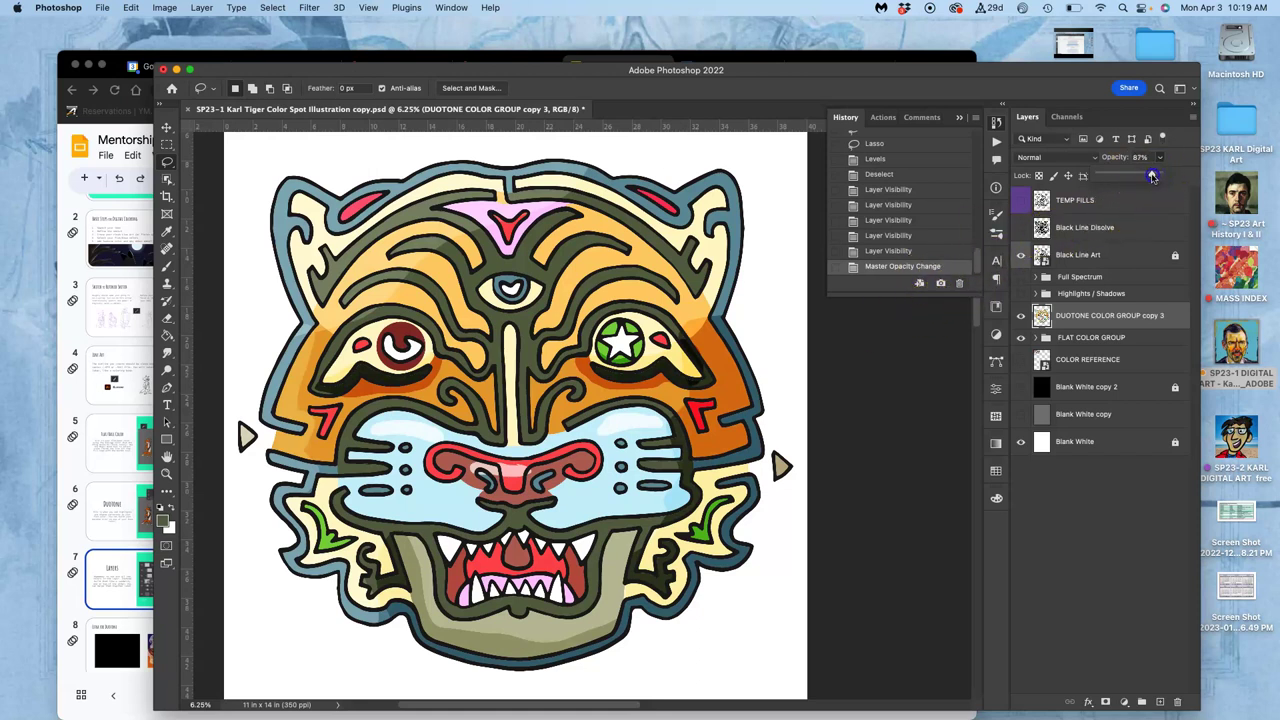
pyautogui.press('super+equal')
pyautogui.press('super+equal')
pyautogui.press('super+equal')
pyautogui.press('super+equal')
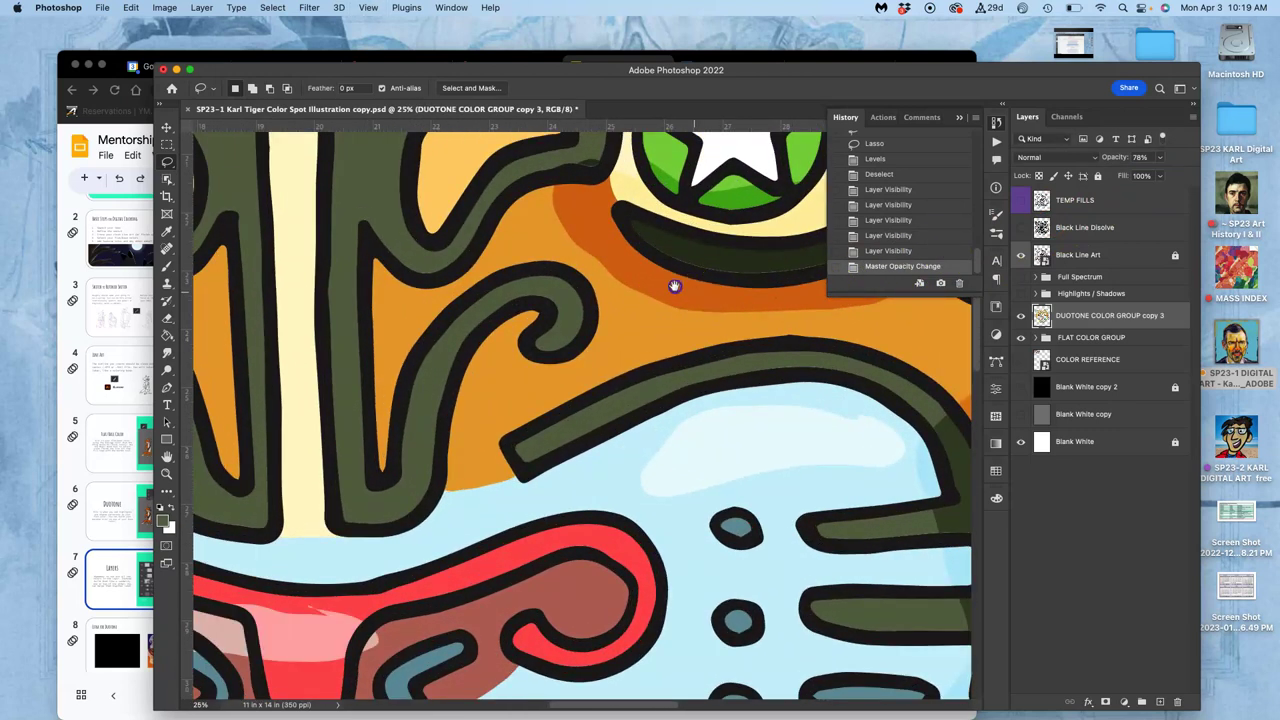
pyautogui.moveTo(666, 283); pyautogui.dragTo(543, 279)
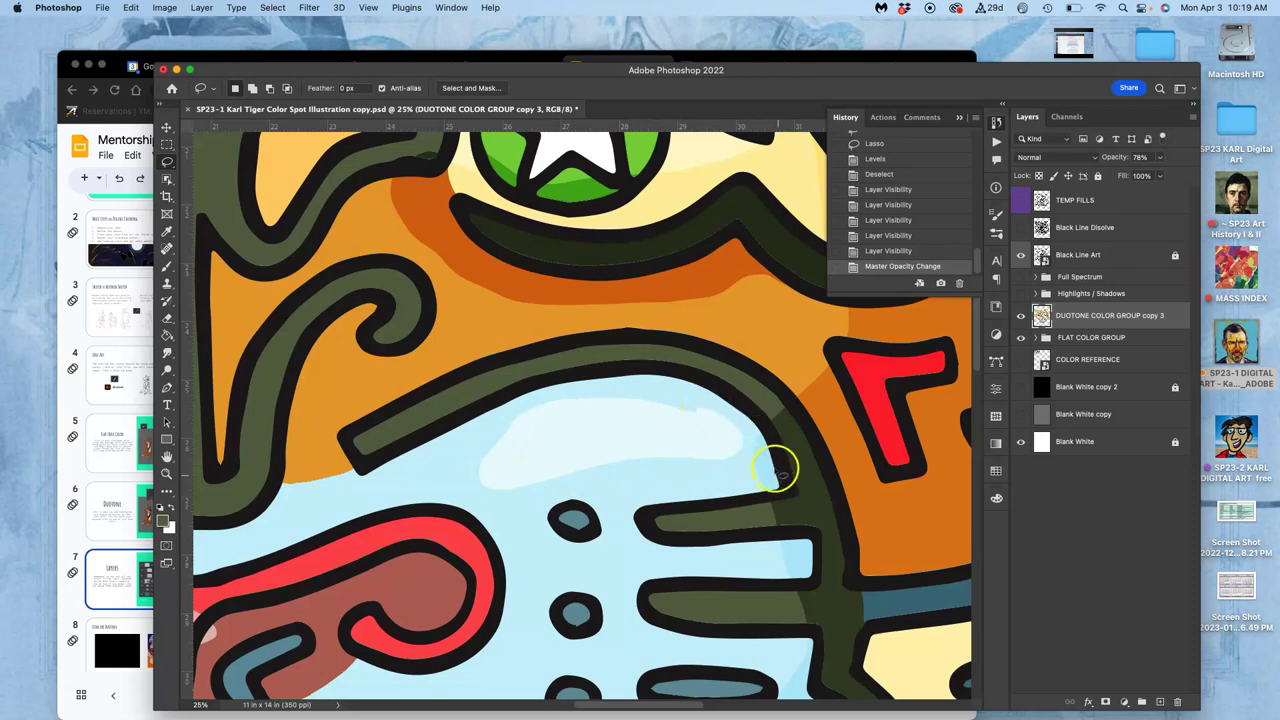
pyautogui.press('super+minus')
pyautogui.press('super+minus')
pyautogui.press('super+minus')
pyautogui.press('super+minus')
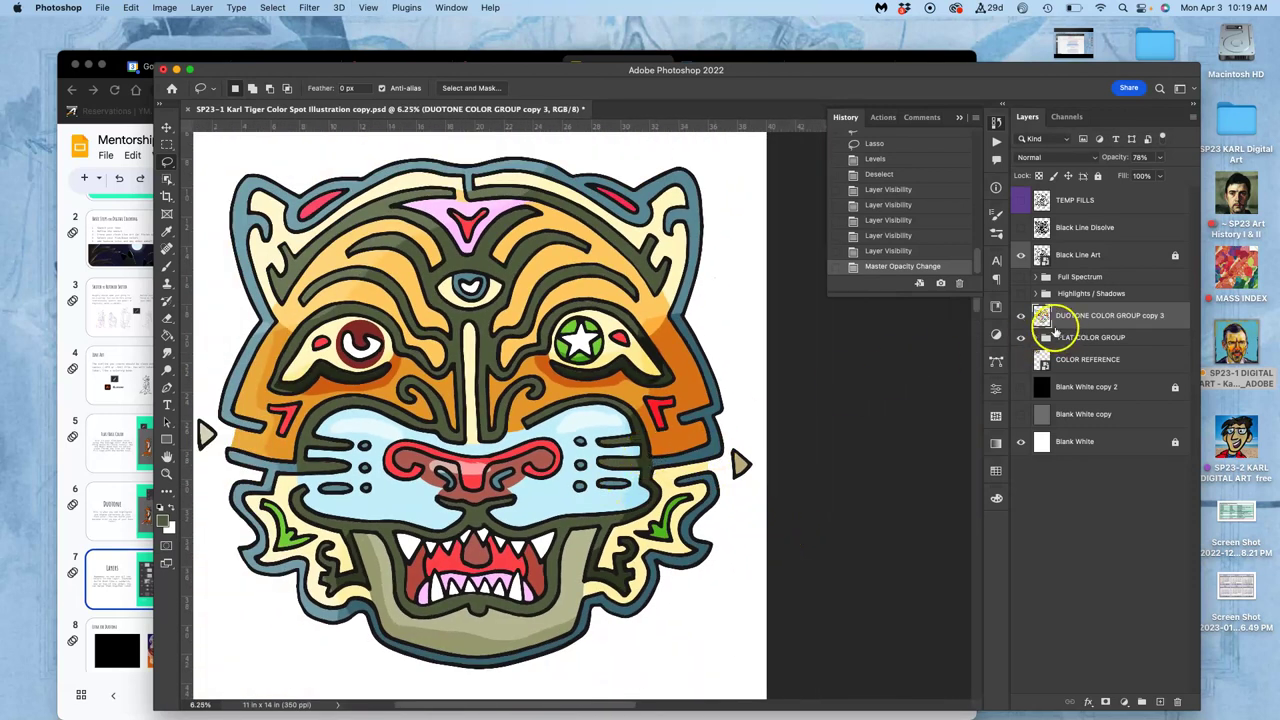
pyautogui.click(1021, 315)
# Duplicate FLAT COLOR GROUP, merge the copy into one layer, and name it Clean Duotone.
pyautogui.click(1070, 340)
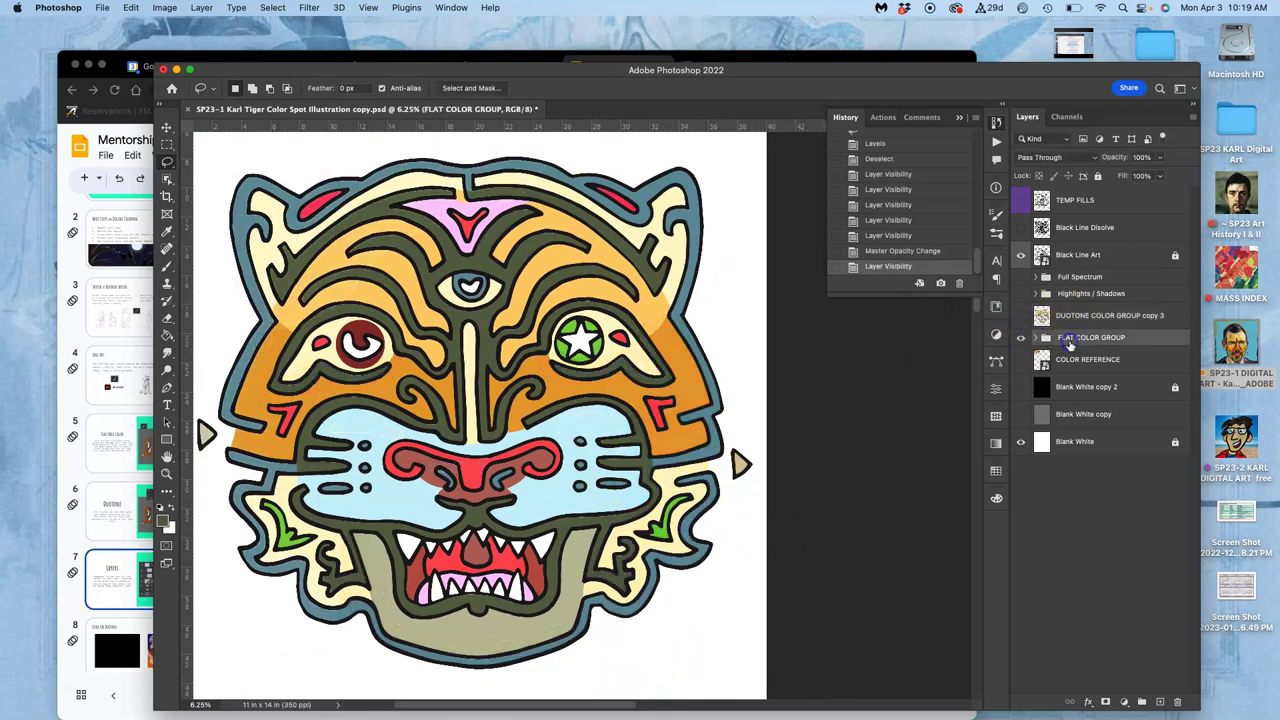
pyautogui.press('super+j')
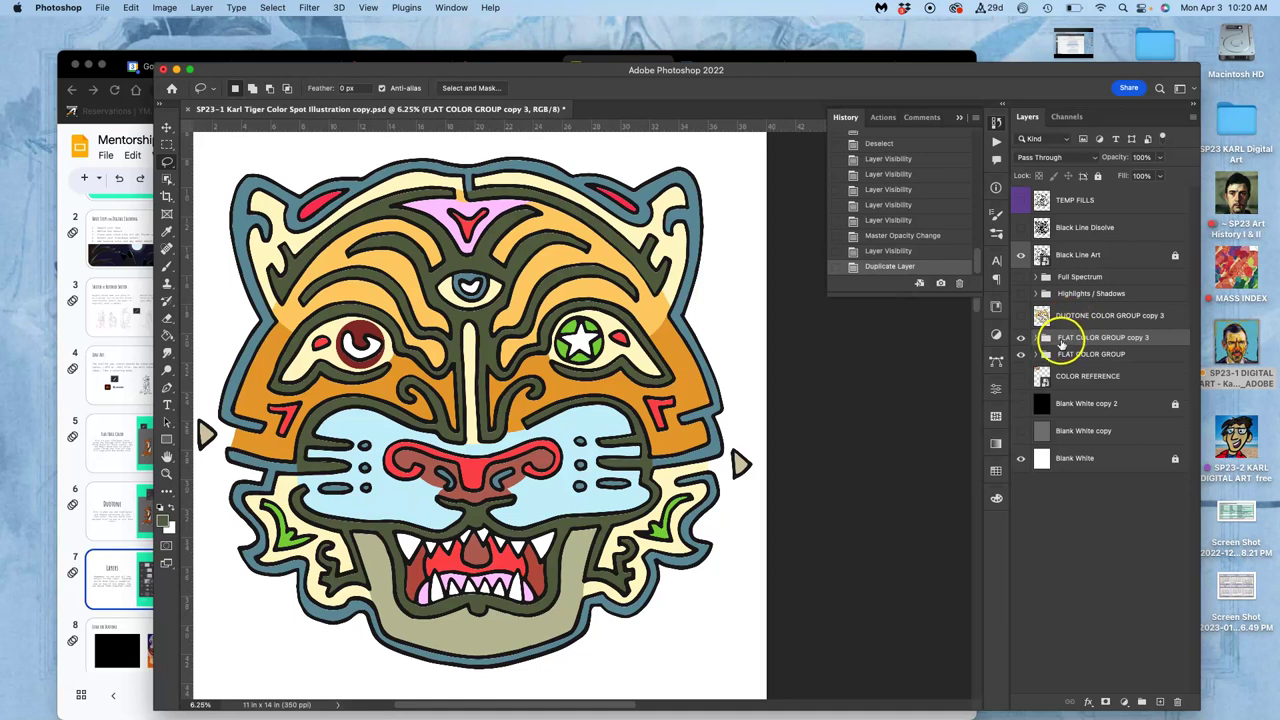
pyautogui.rightClick(1062, 342)
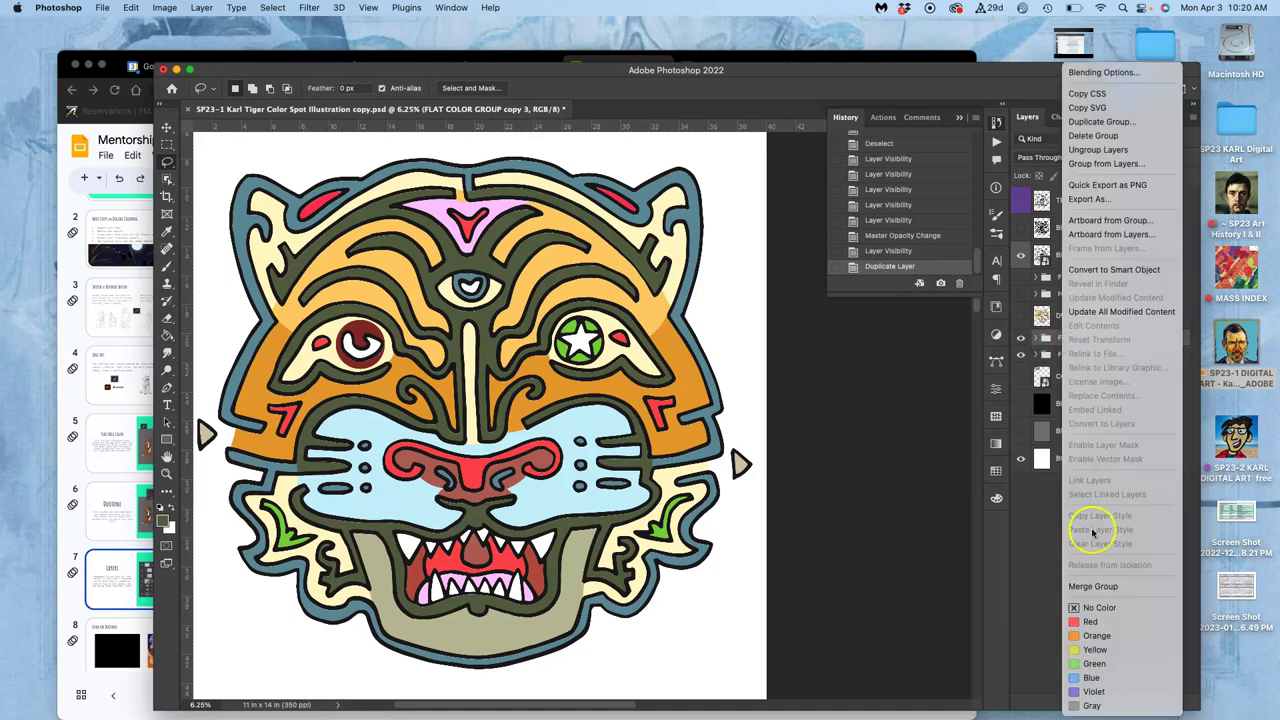
pyautogui.click(1094, 587)
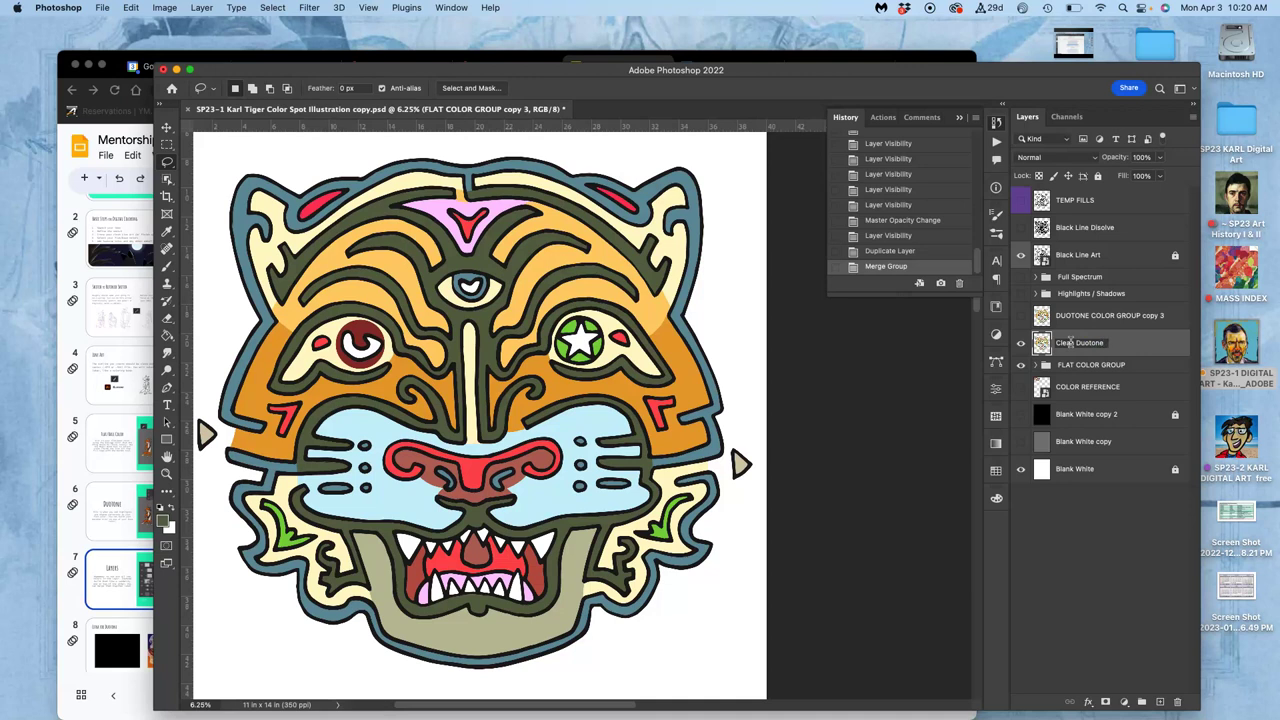
pyautogui.press('Return')
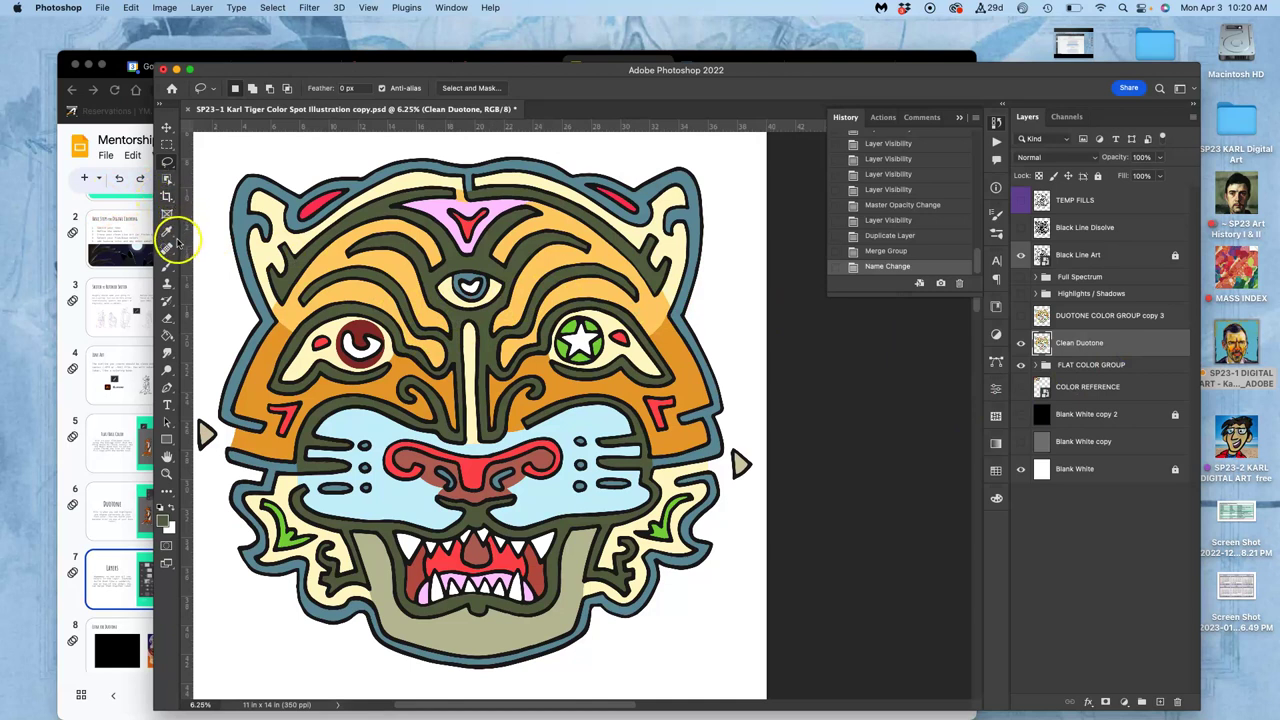
# Magic Wand-select the light-blue muzzle and darken it with Levels, midtones at 0.39.
pyautogui.click(167, 179)
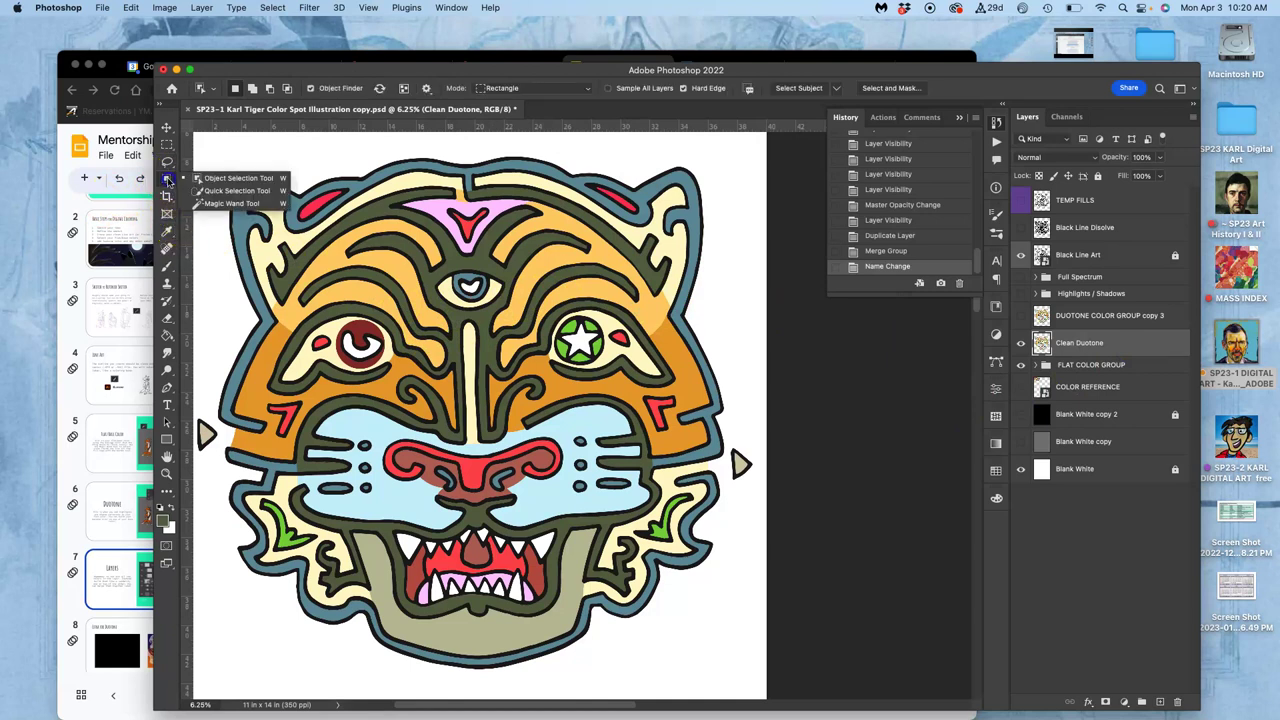
pyautogui.click(230, 203)
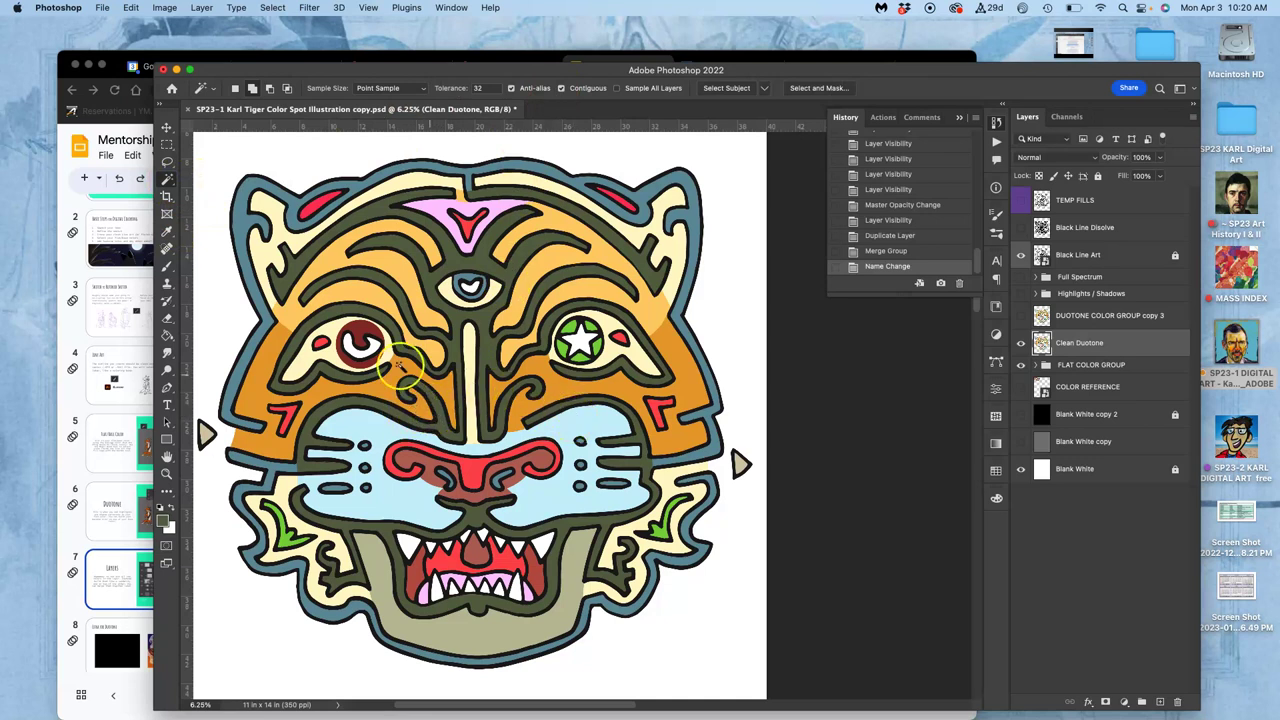
pyautogui.click(385, 497)
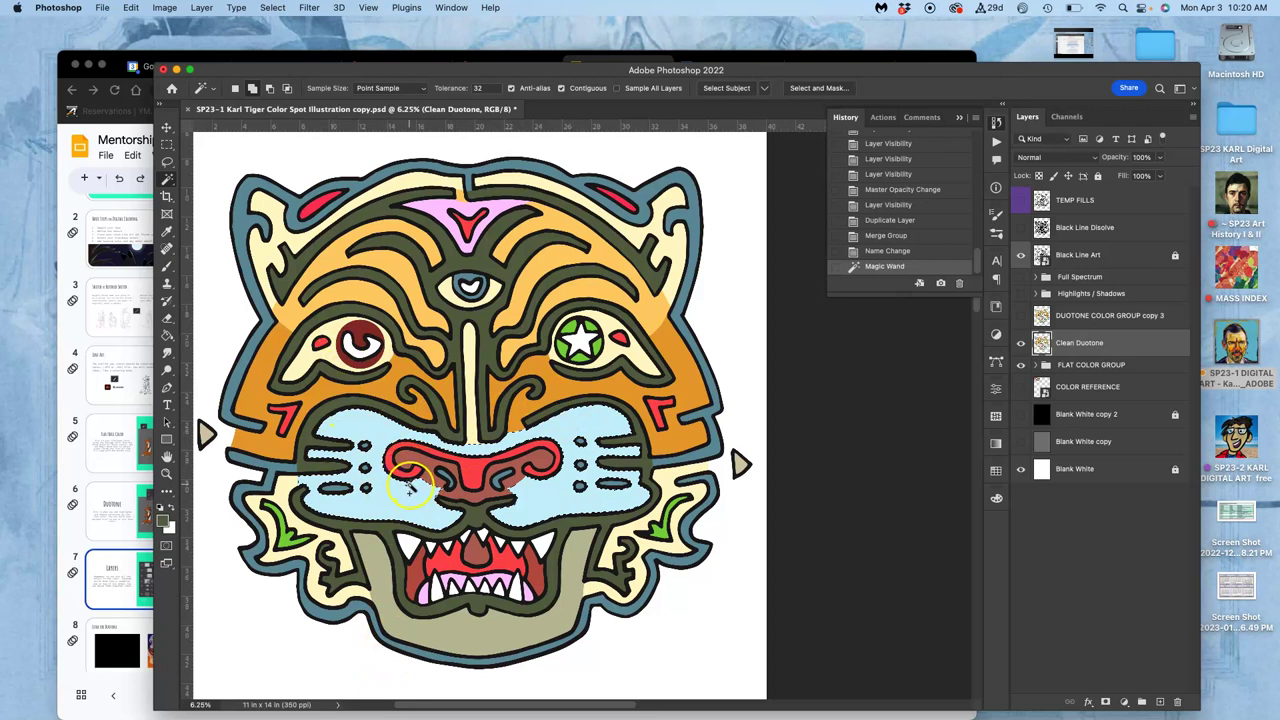
pyautogui.click(172, 9)
pyautogui.moveTo(245, 45)
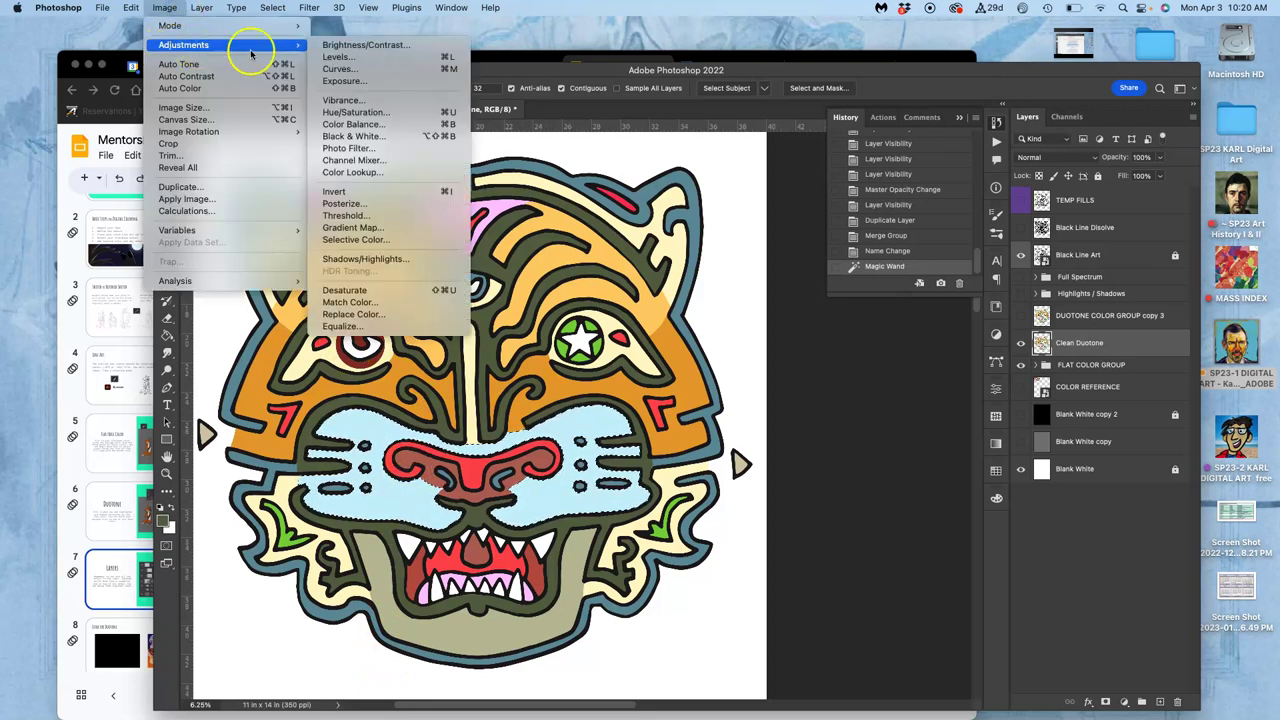
pyautogui.click(338, 60)
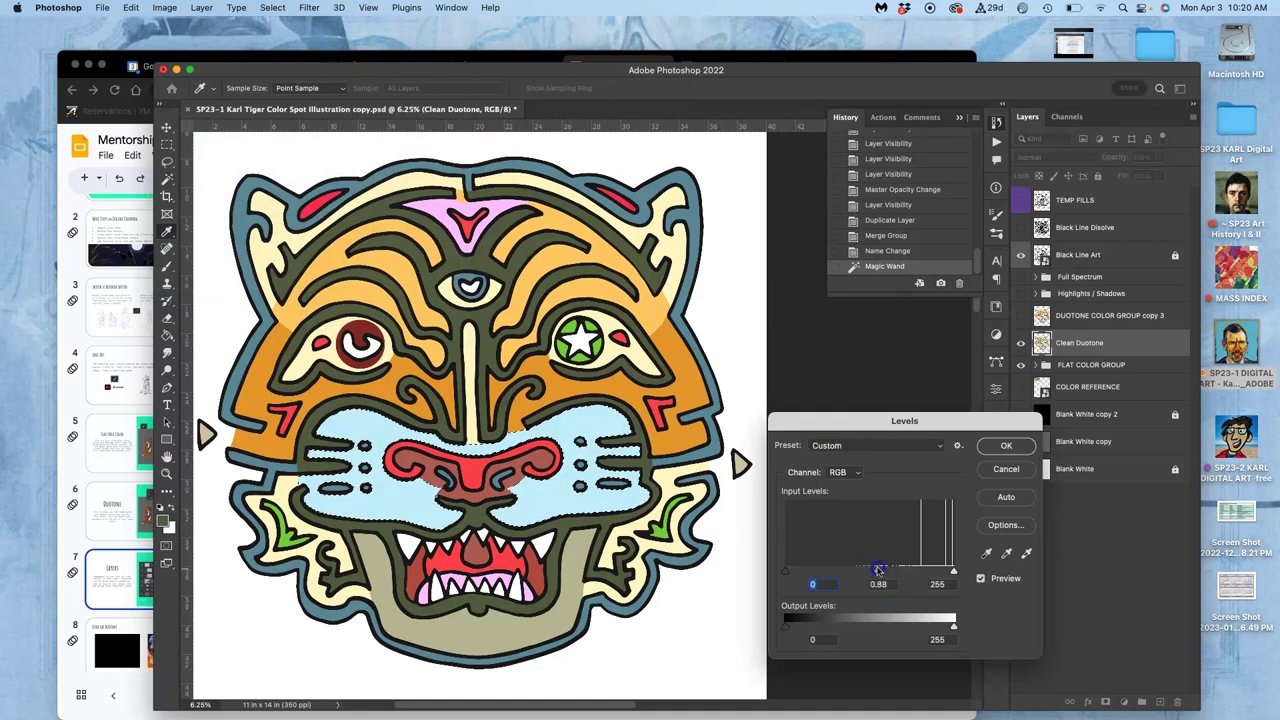
pyautogui.moveTo(880, 568); pyautogui.dragTo(913, 562)
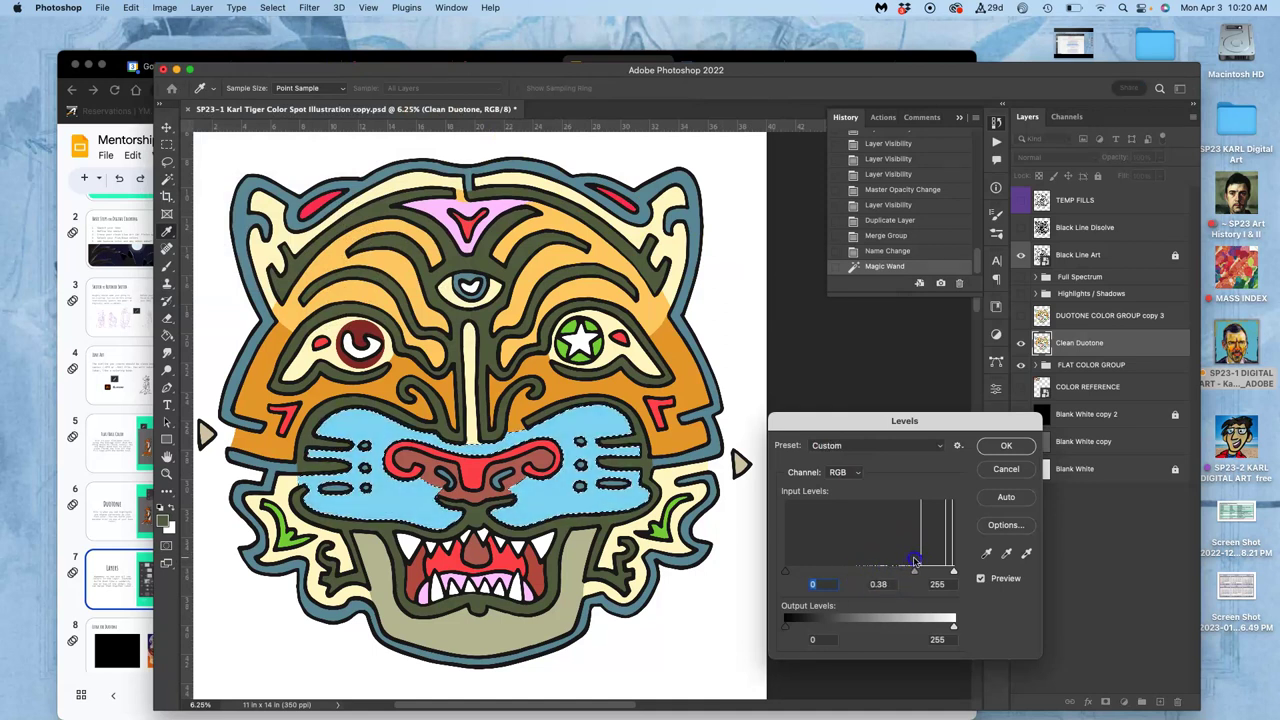
pyautogui.click(1006, 446)
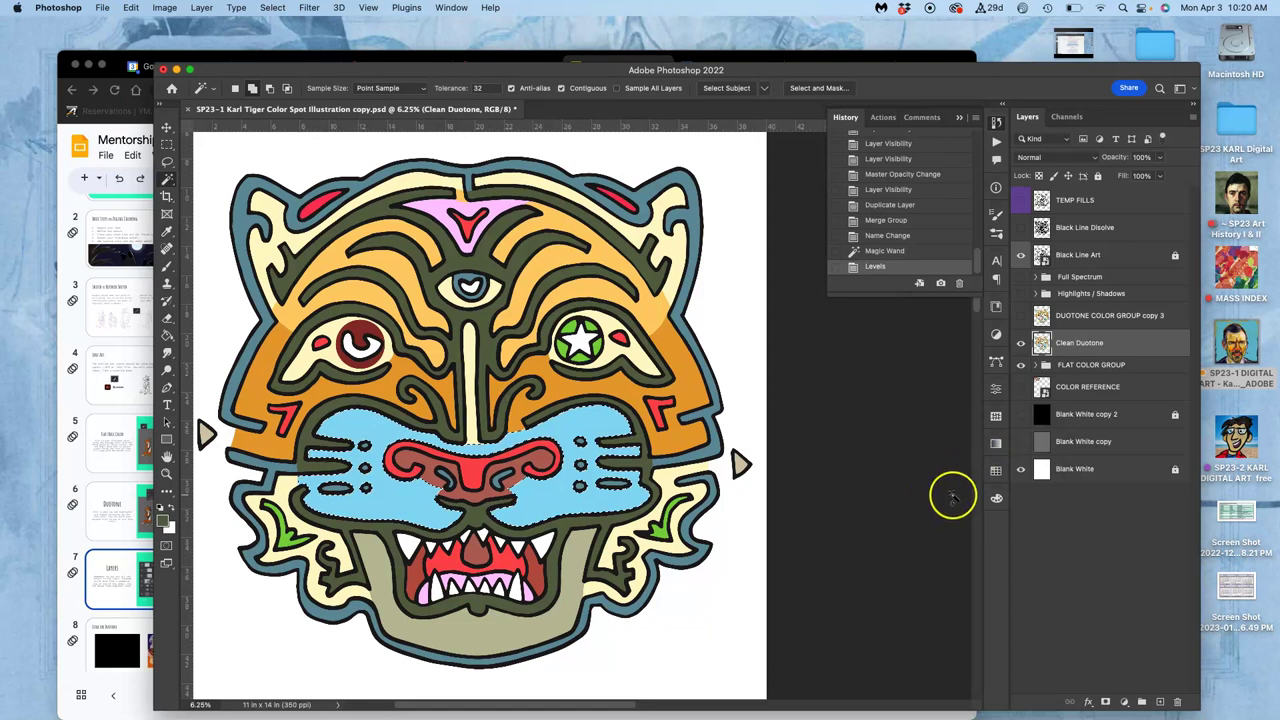
# Lasso the upper muzzle and nose, delete those darkened pixels from Clean Duotone, and deselect.
pyautogui.click(168, 162)
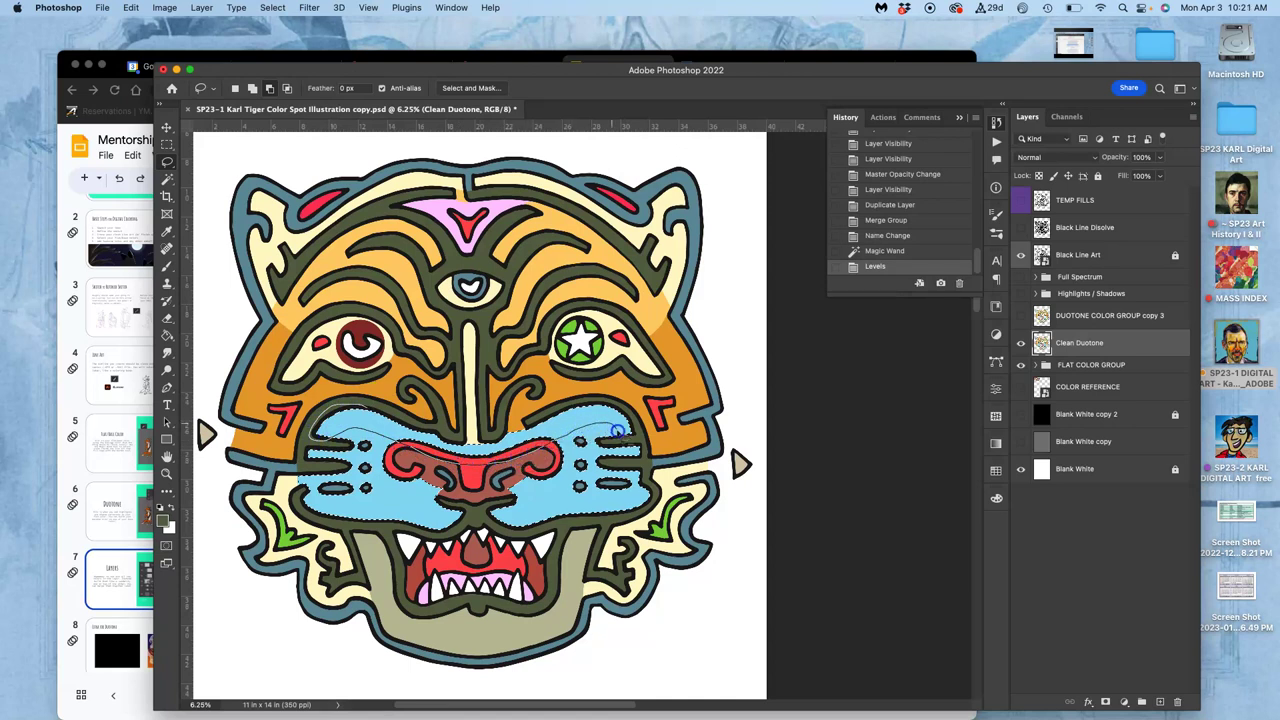
pyautogui.moveTo(648, 432)
pyautogui.mouseDown()
pyautogui.moveTo(640, 387)
pyautogui.moveTo(568, 374)
pyautogui.moveTo(378, 394)
pyautogui.mouseUp()
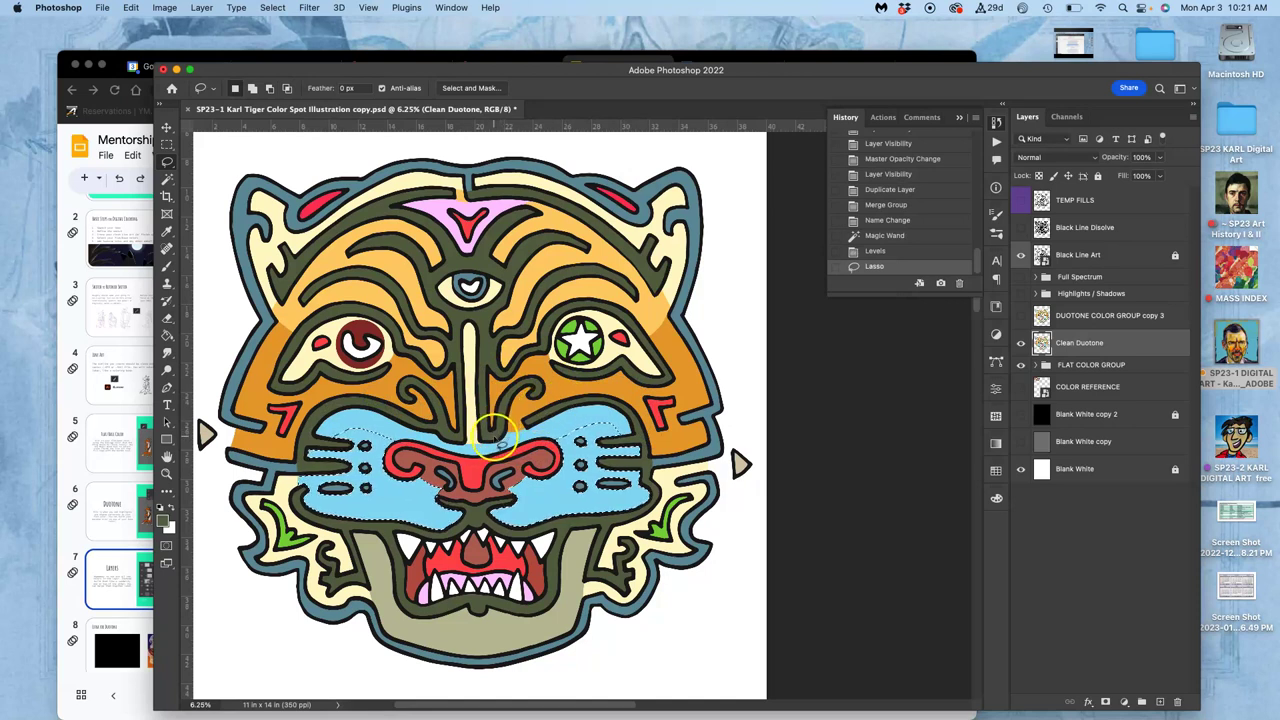
pyautogui.press('super+z')
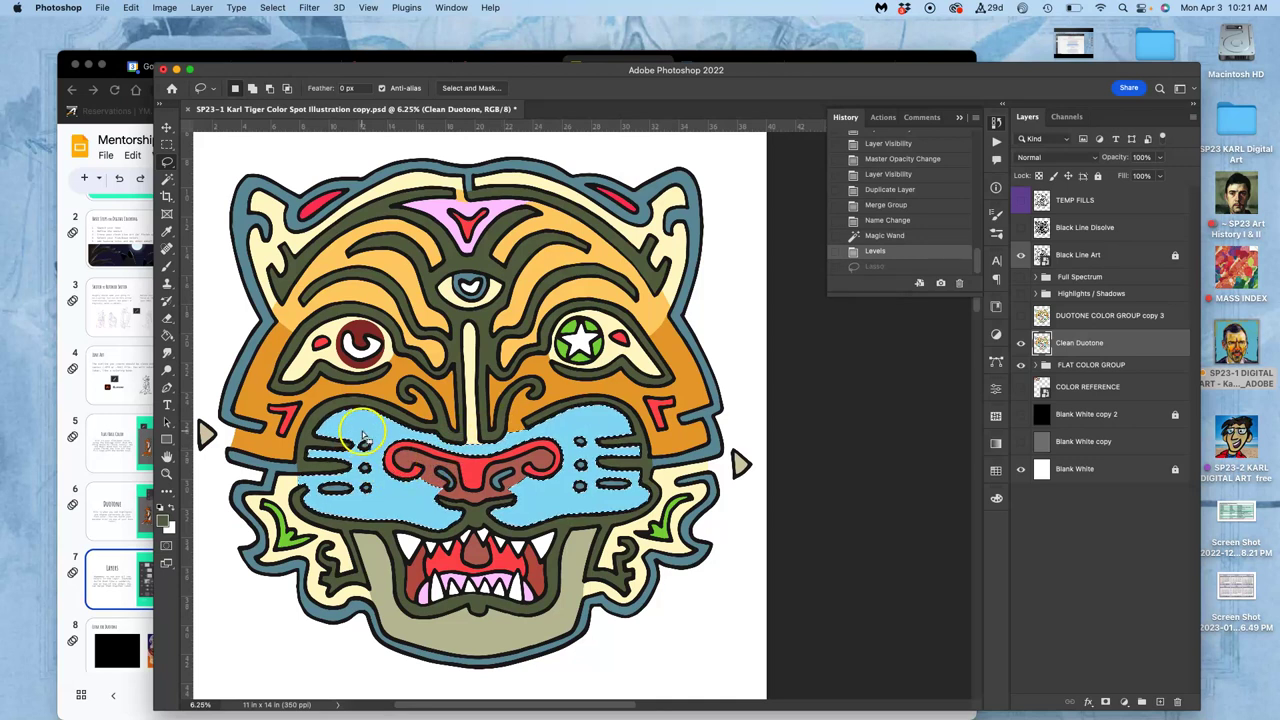
pyautogui.moveTo(365, 440); pyautogui.dragTo(297, 500)
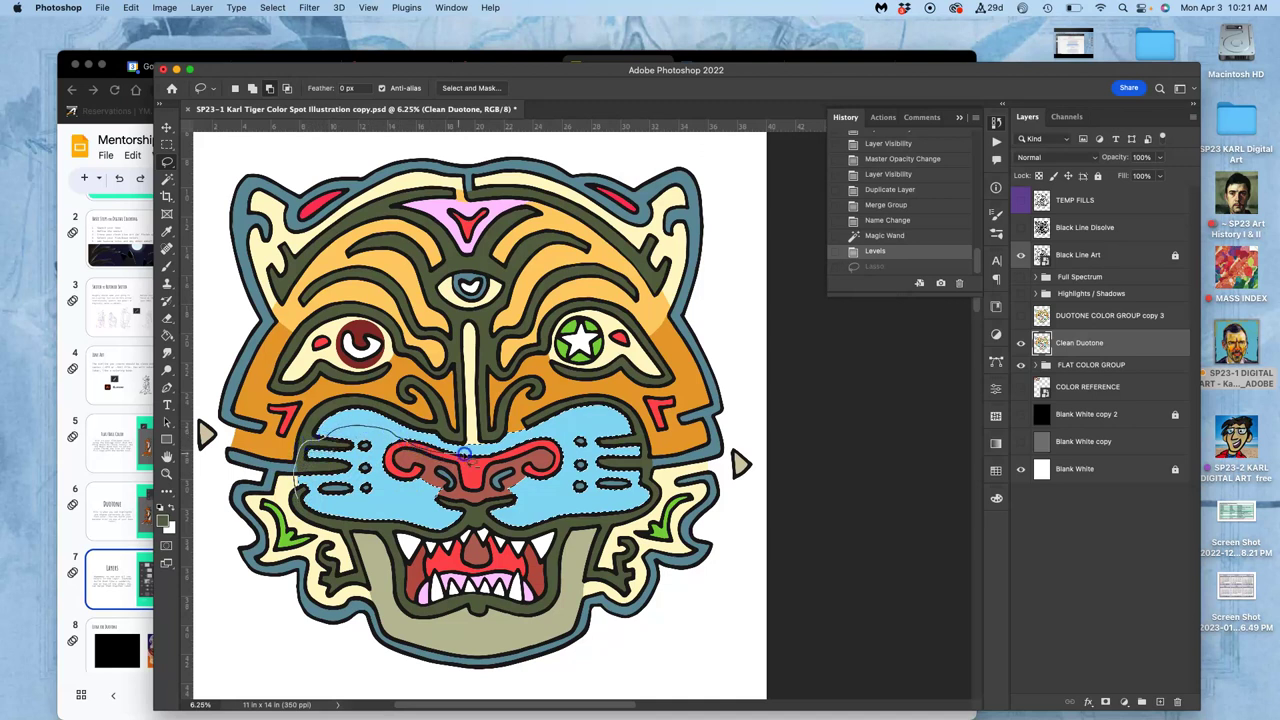
pyautogui.moveTo(484, 452); pyautogui.dragTo(465, 435)
pyautogui.press('super+z')
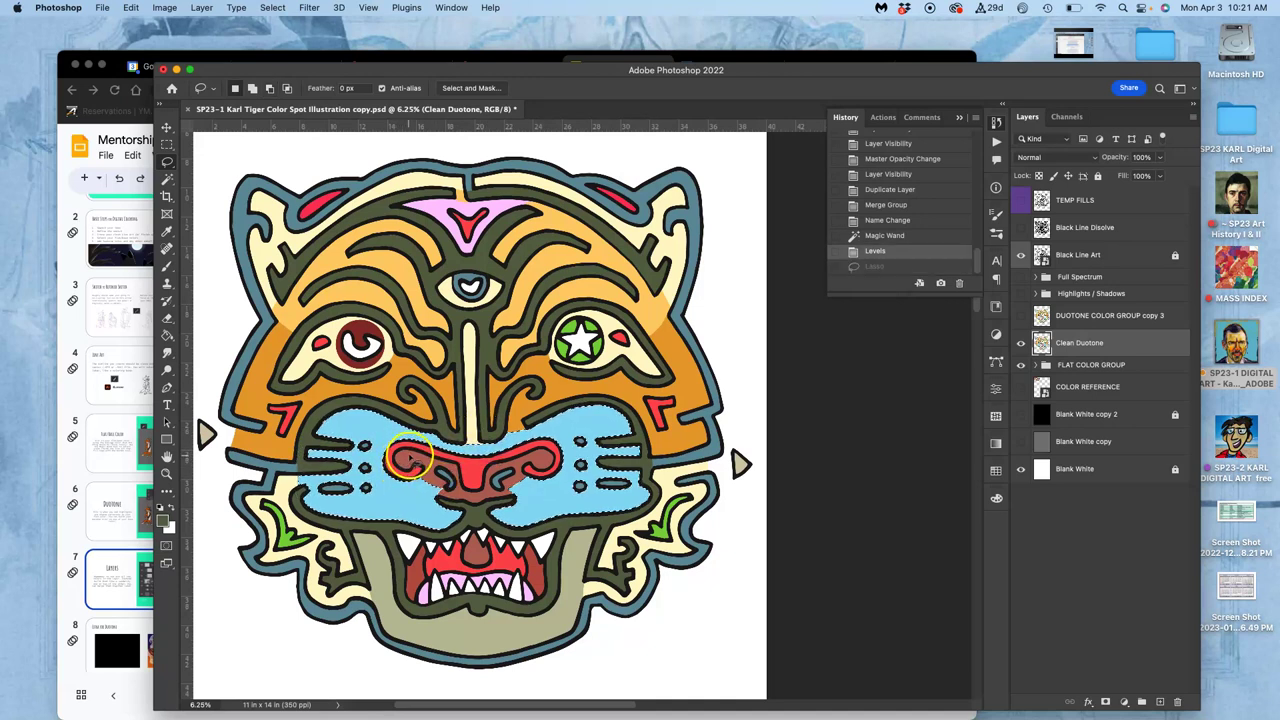
pyautogui.moveTo(400, 452); pyautogui.dragTo(389, 474)
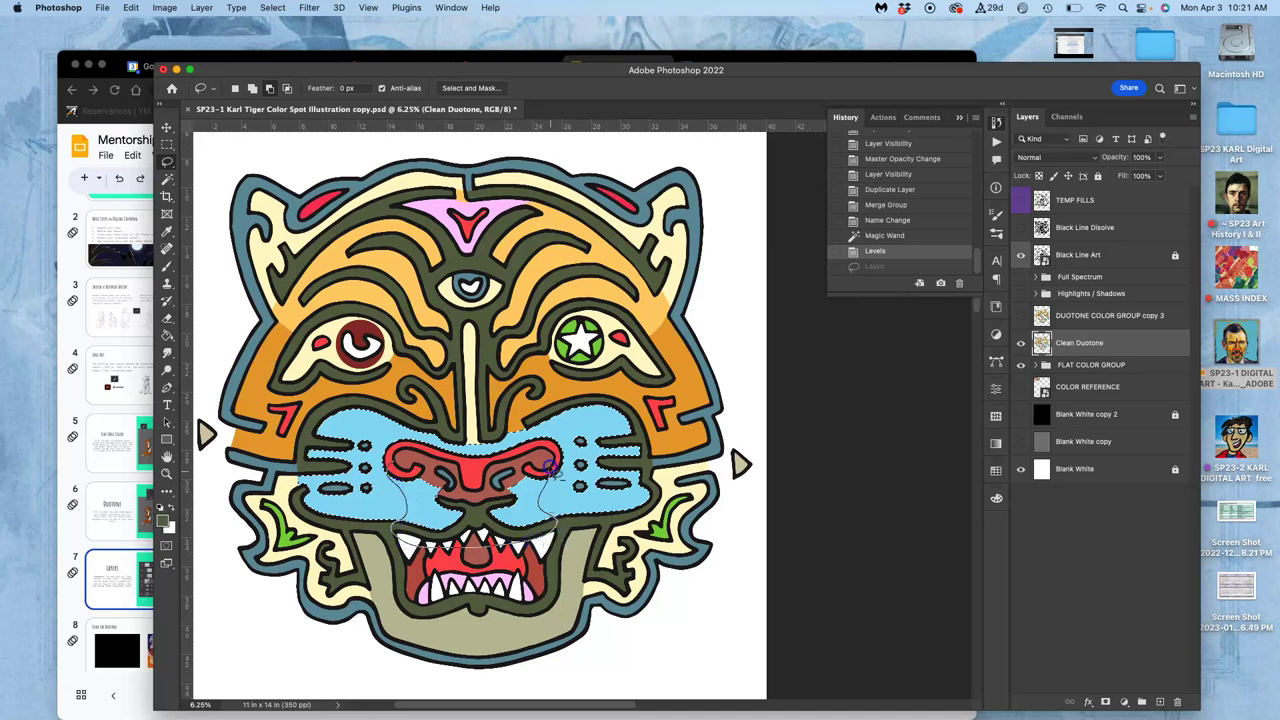
pyautogui.moveTo(420, 460); pyautogui.dragTo(405, 462)
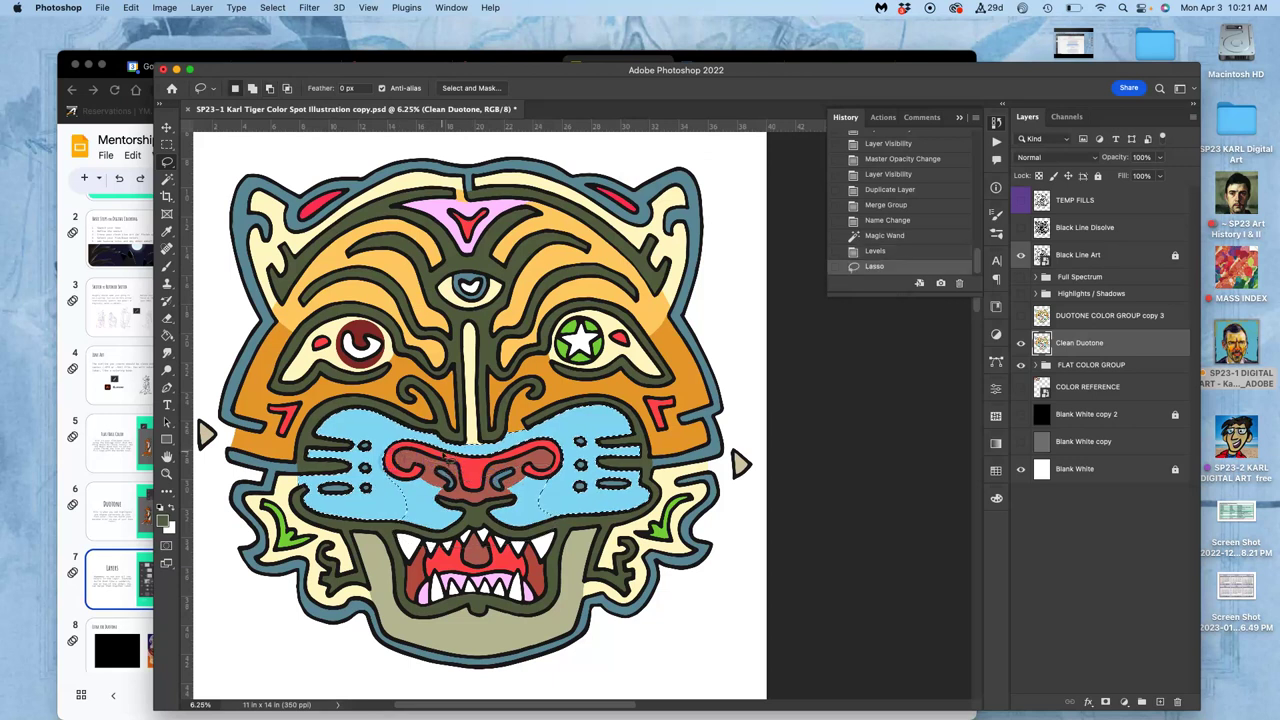
pyautogui.press('BackSpace')
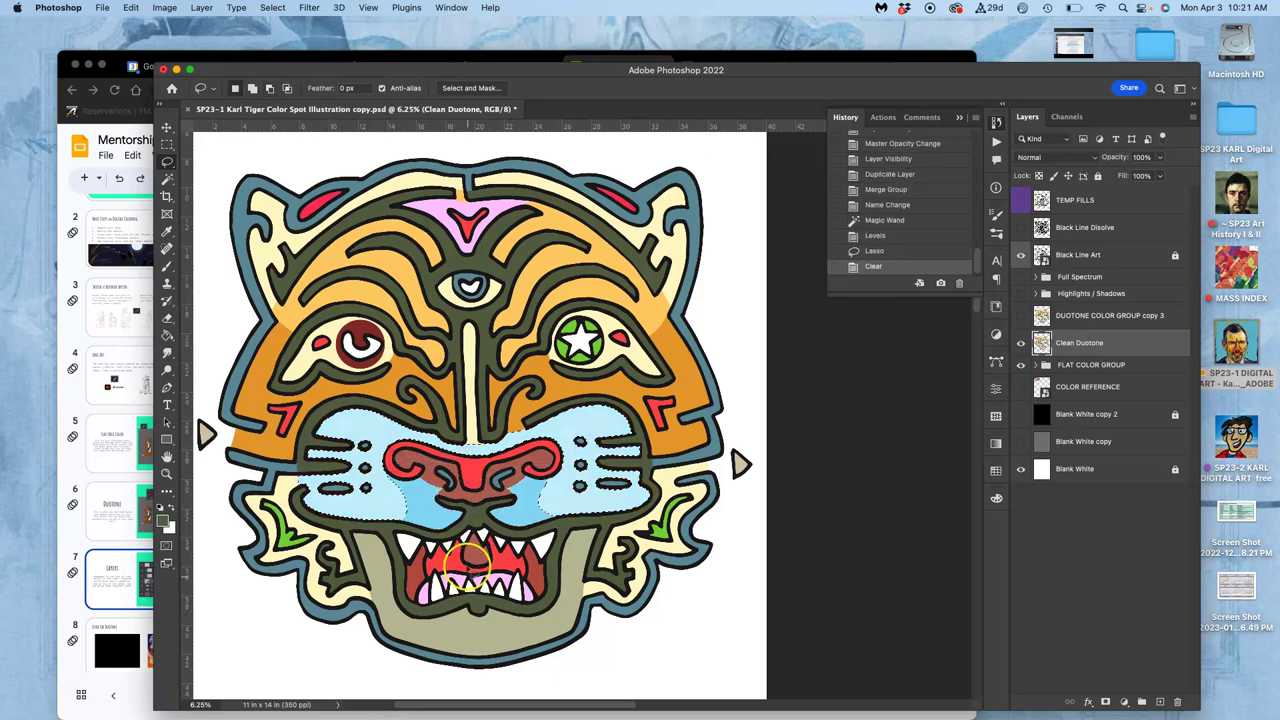
pyautogui.click(476, 528)
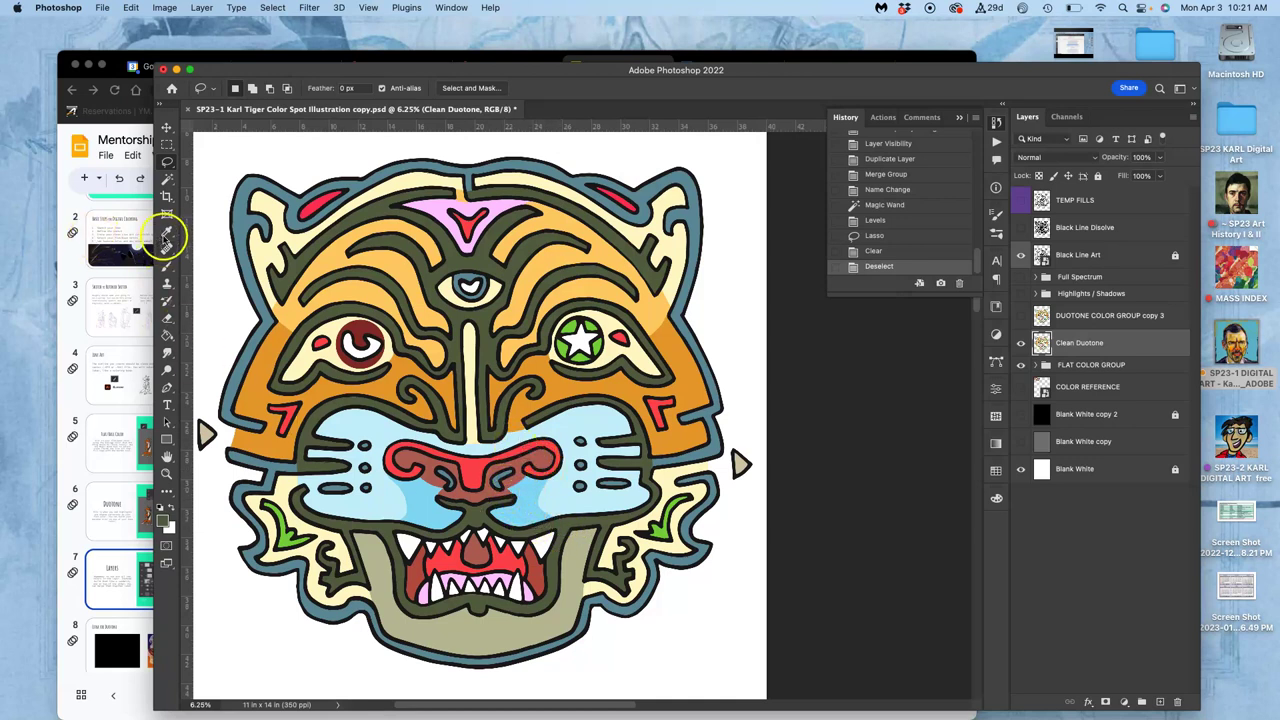
# With the Magic Wand, select the right cheek area plus the pale areas around both eyes.
pyautogui.click(167, 179)
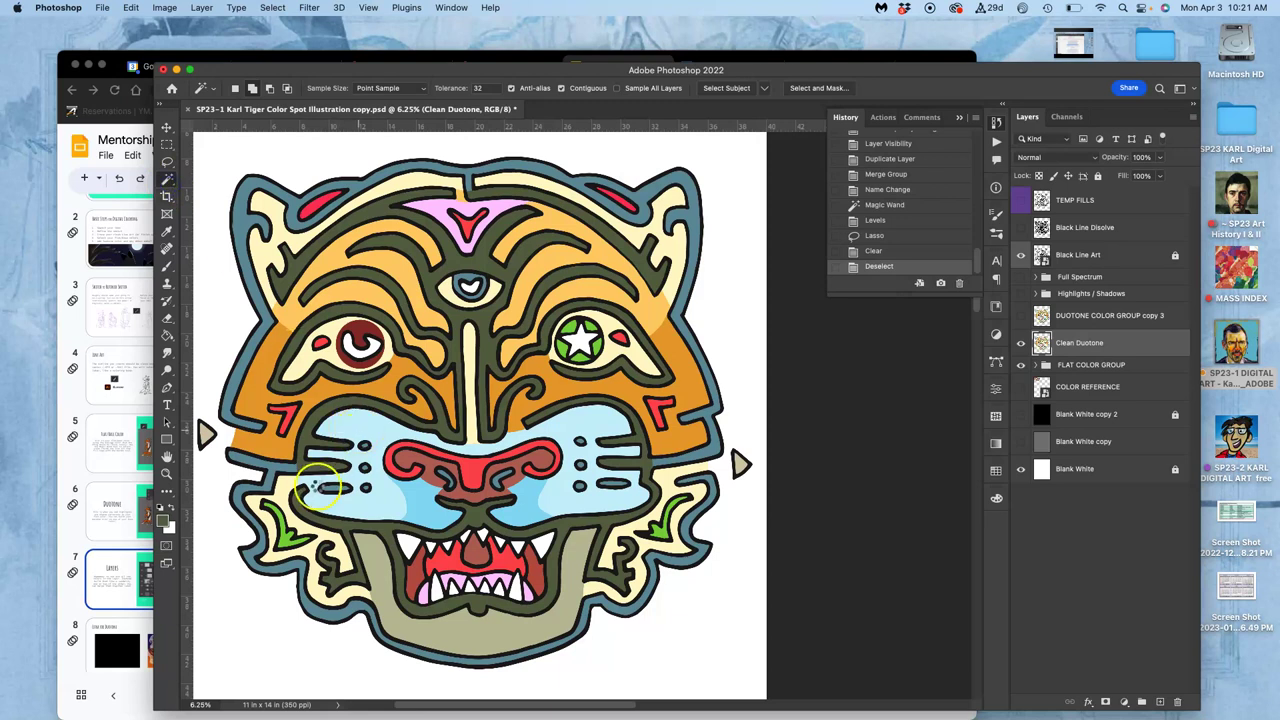
pyautogui.click(313, 490)
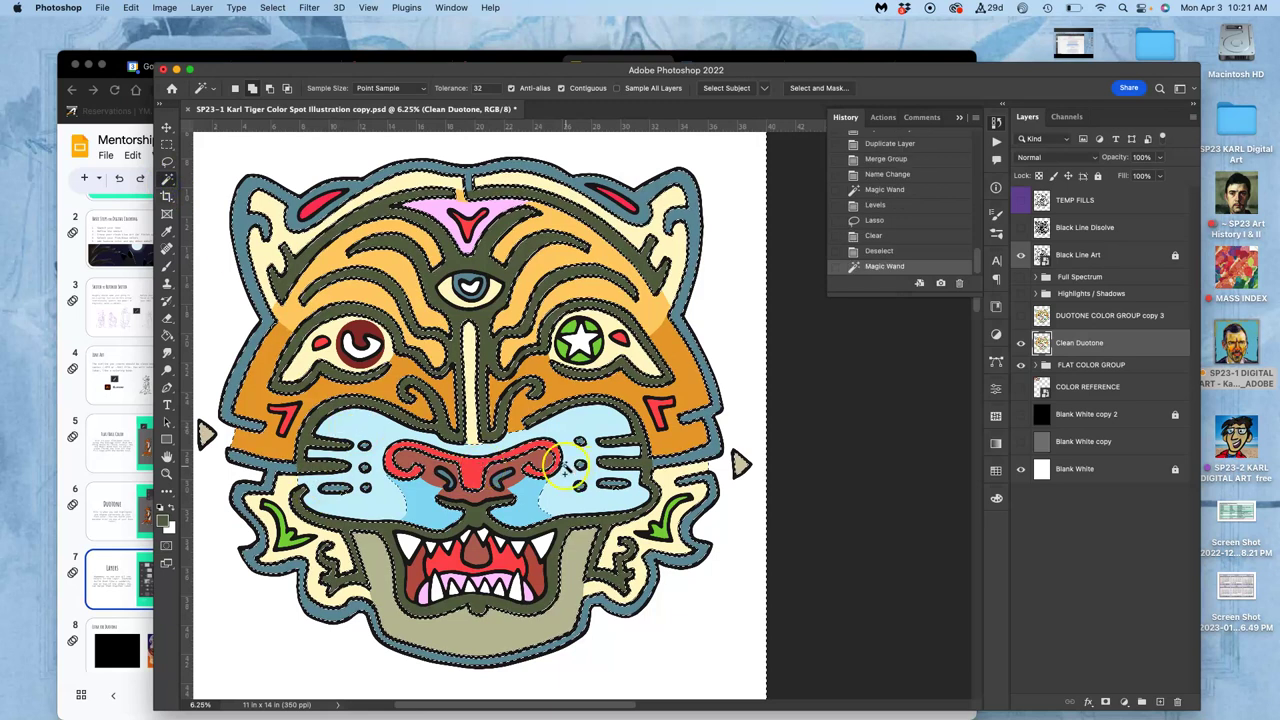
pyautogui.press('super+z')
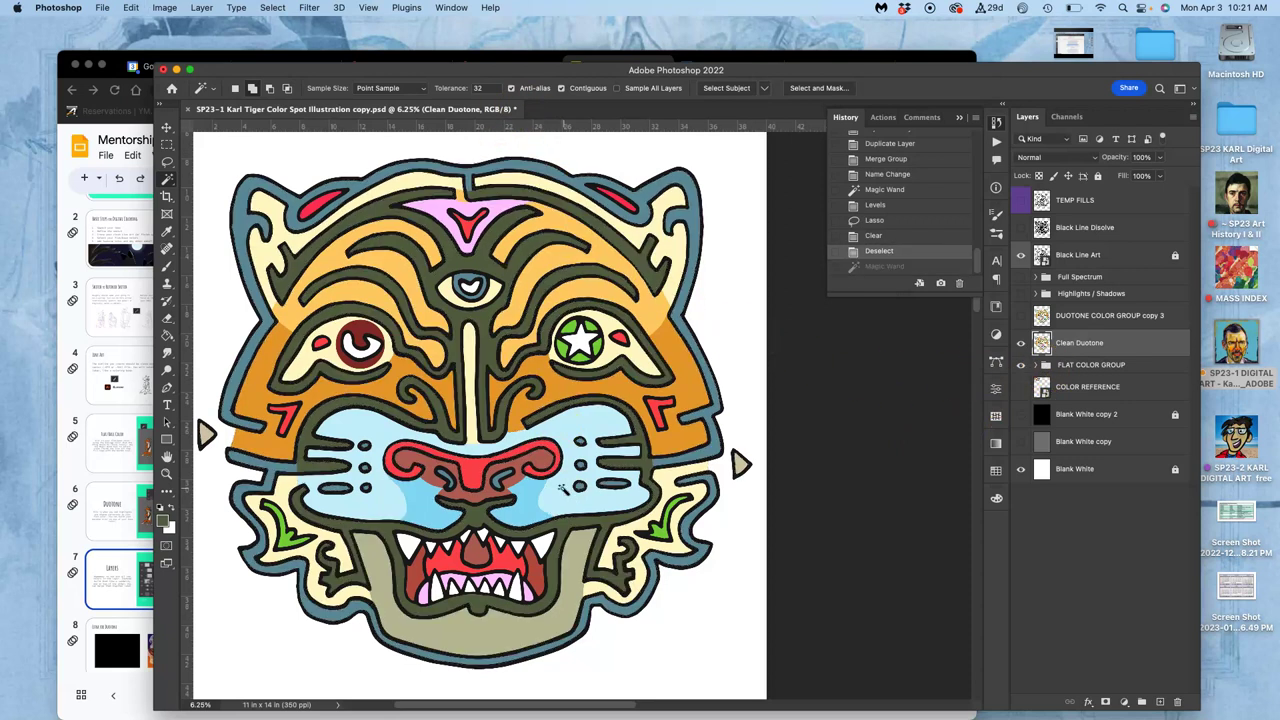
pyautogui.click(530, 500)
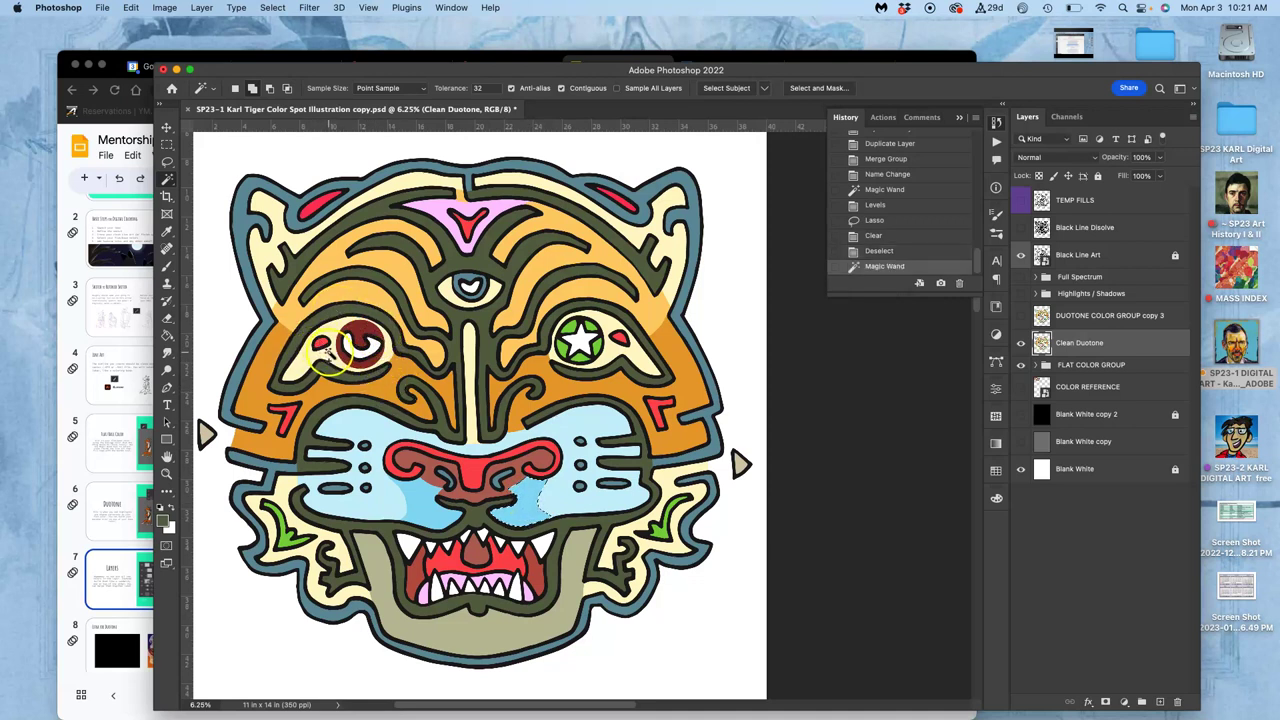
pyautogui.click(324, 348)
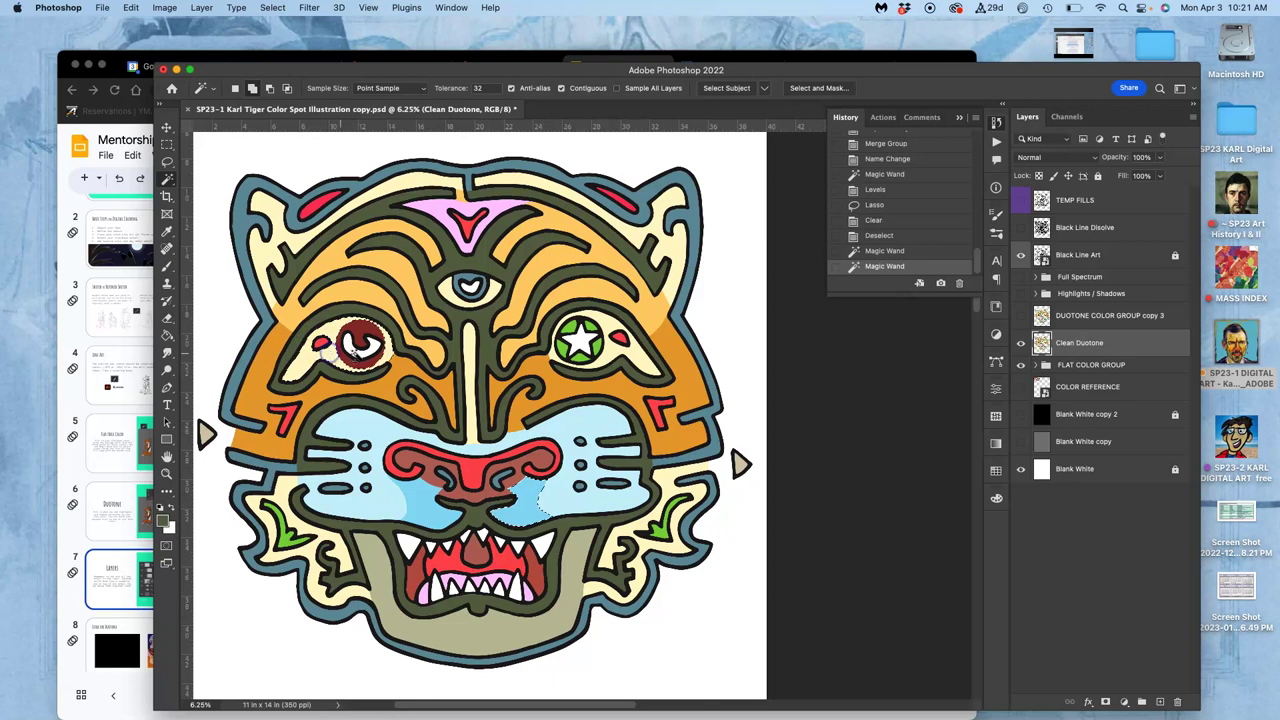
pyautogui.click(637, 355)
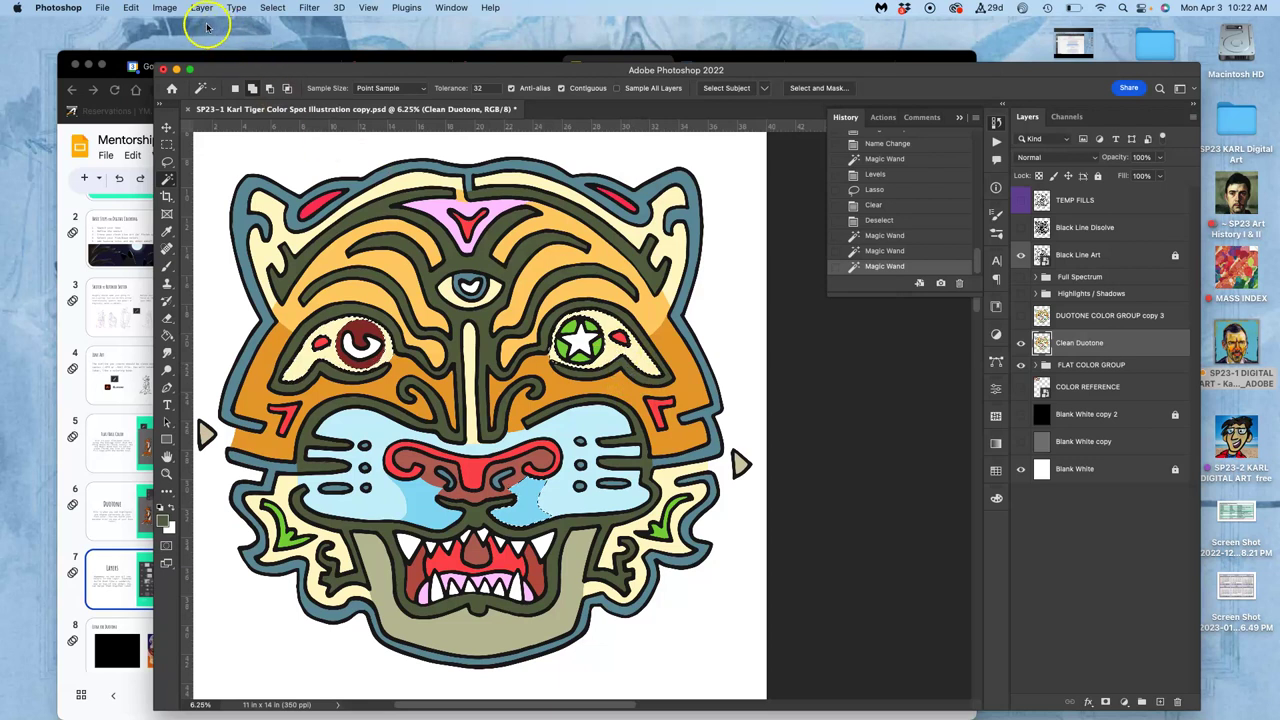
# Try darkening the selection's midtones in Levels, then cancel the adjustment.
pyautogui.click(164, 7)
pyautogui.moveTo(200, 45)
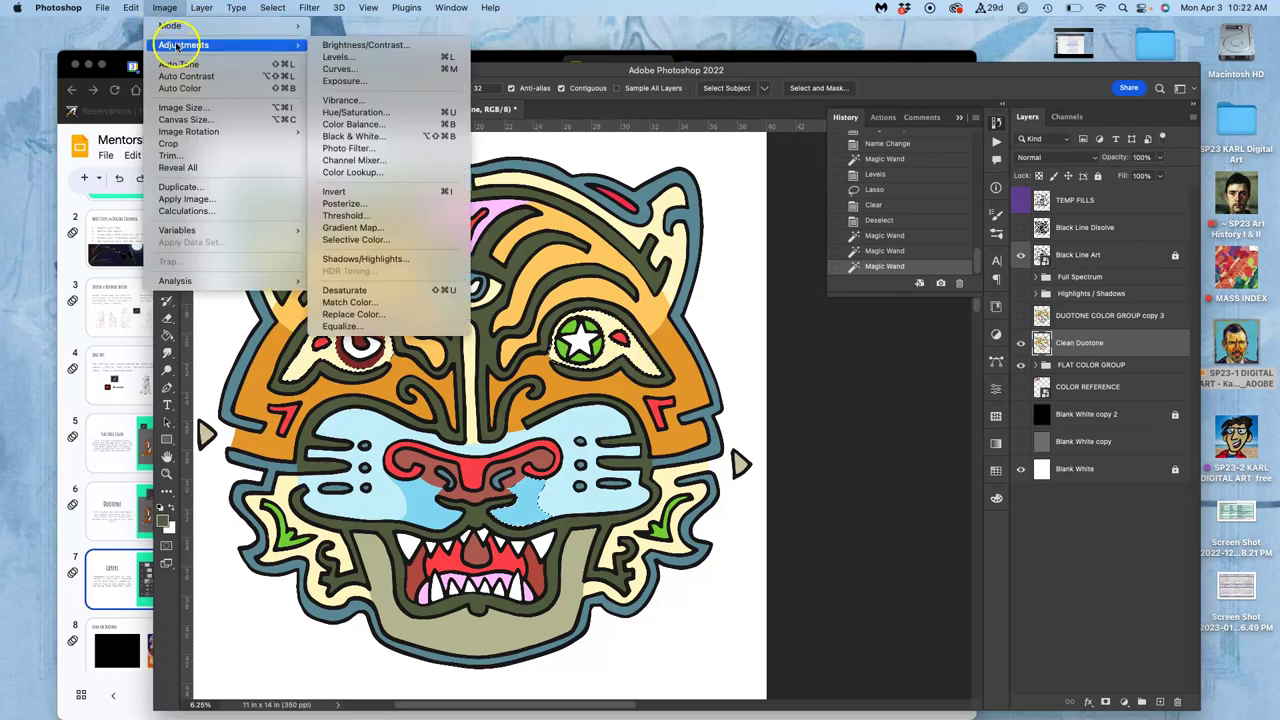
pyautogui.click(360, 60)
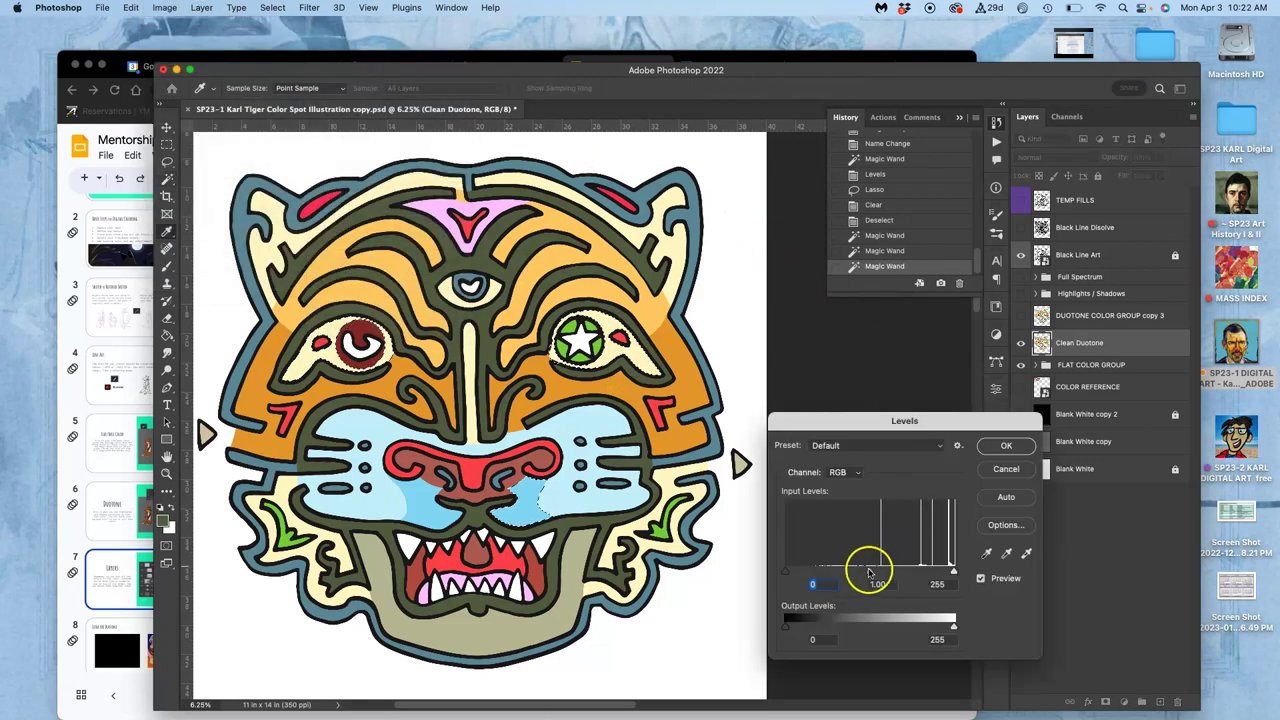
pyautogui.moveTo(870, 575); pyautogui.dragTo(910, 566)
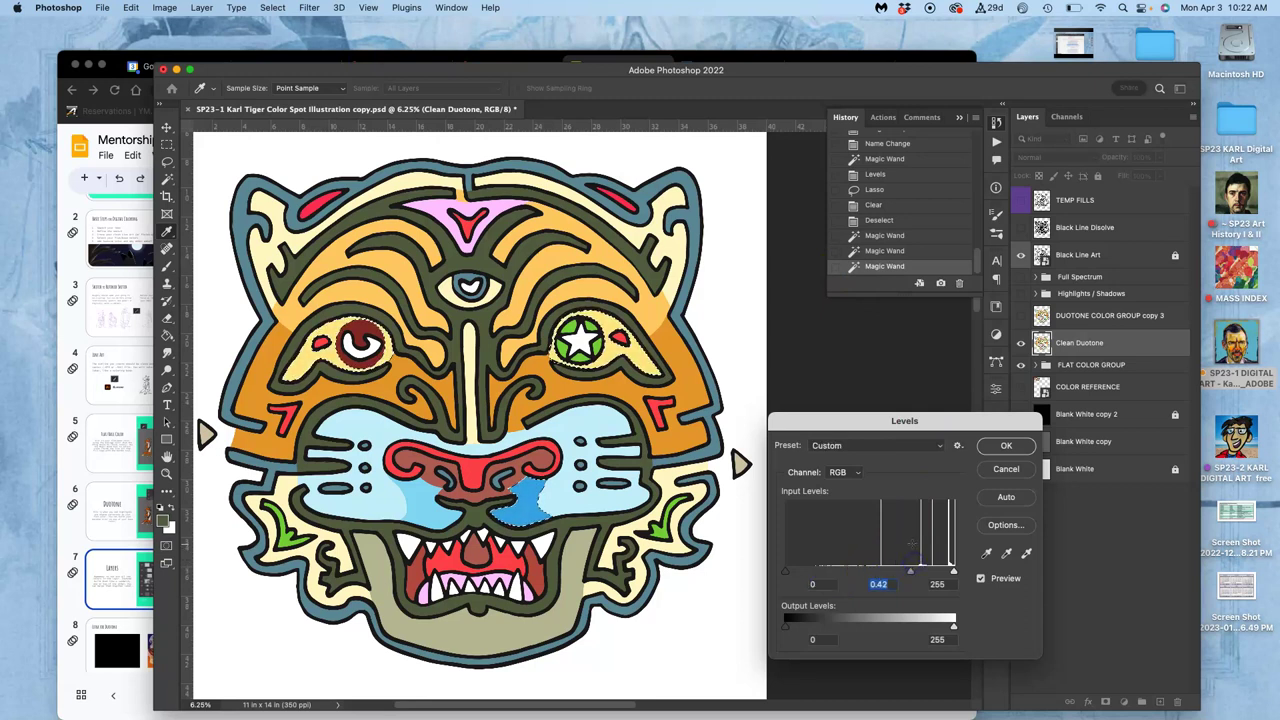
pyautogui.press('super+z')
pyautogui.click(637, 500)
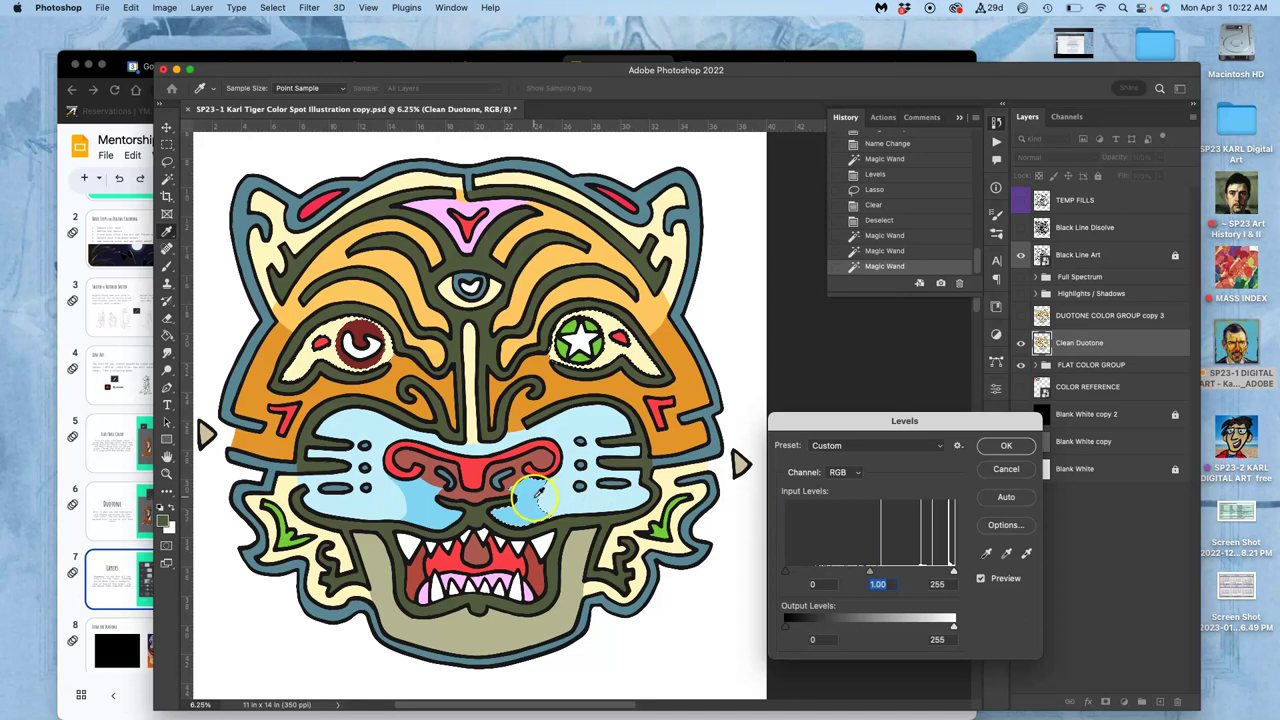
pyautogui.click(999, 474)
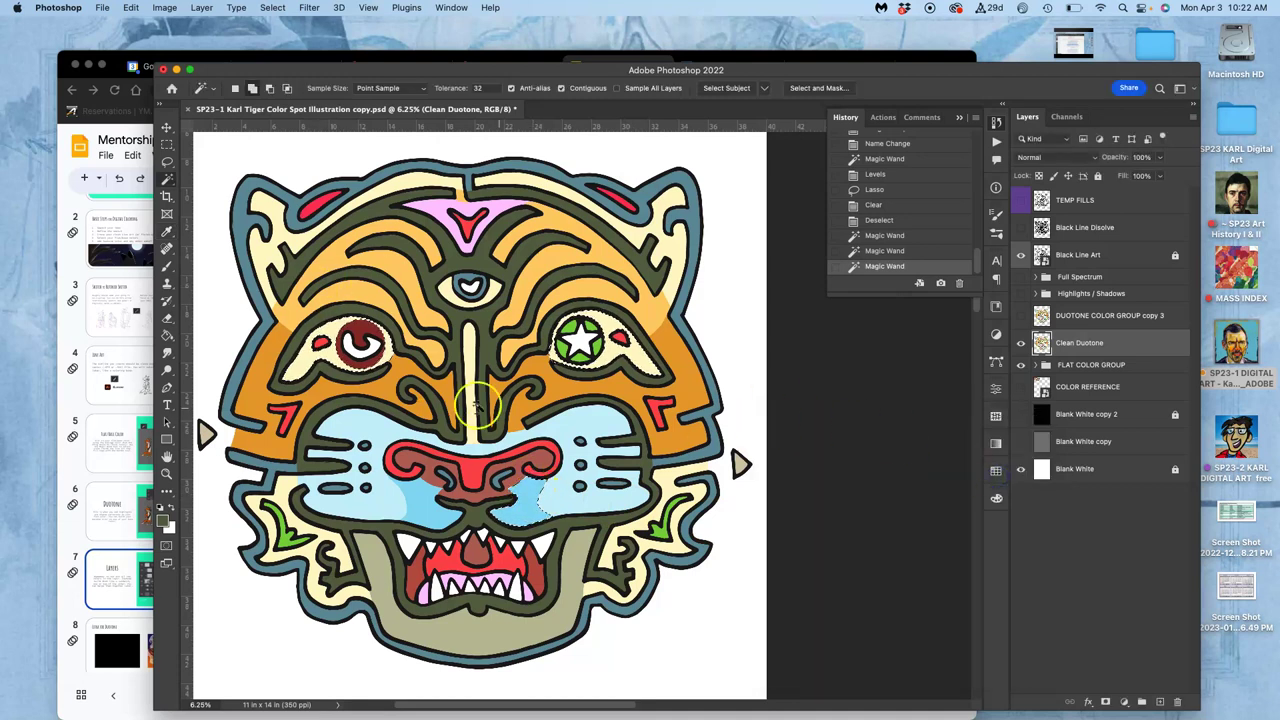
# Refine the eye-area selection and apply Levels with midtones at 0.46.
pyautogui.click(538, 503)
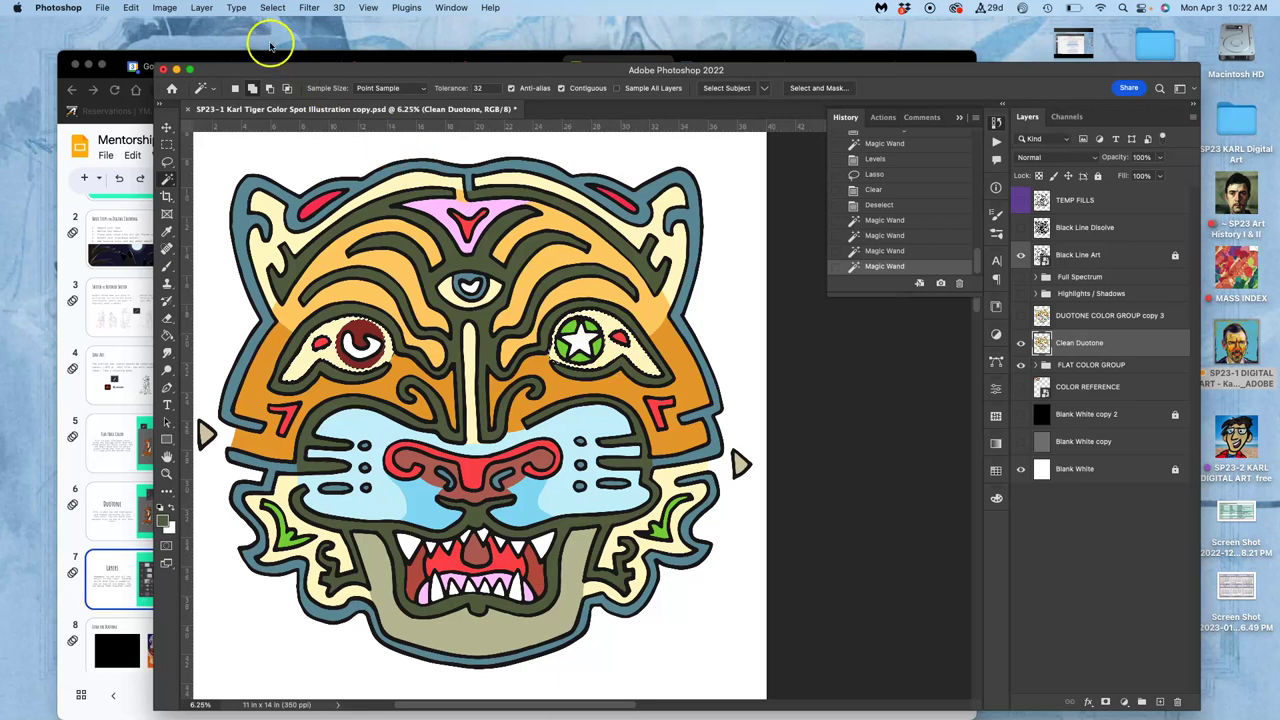
pyautogui.click(164, 8)
pyautogui.moveTo(263, 45)
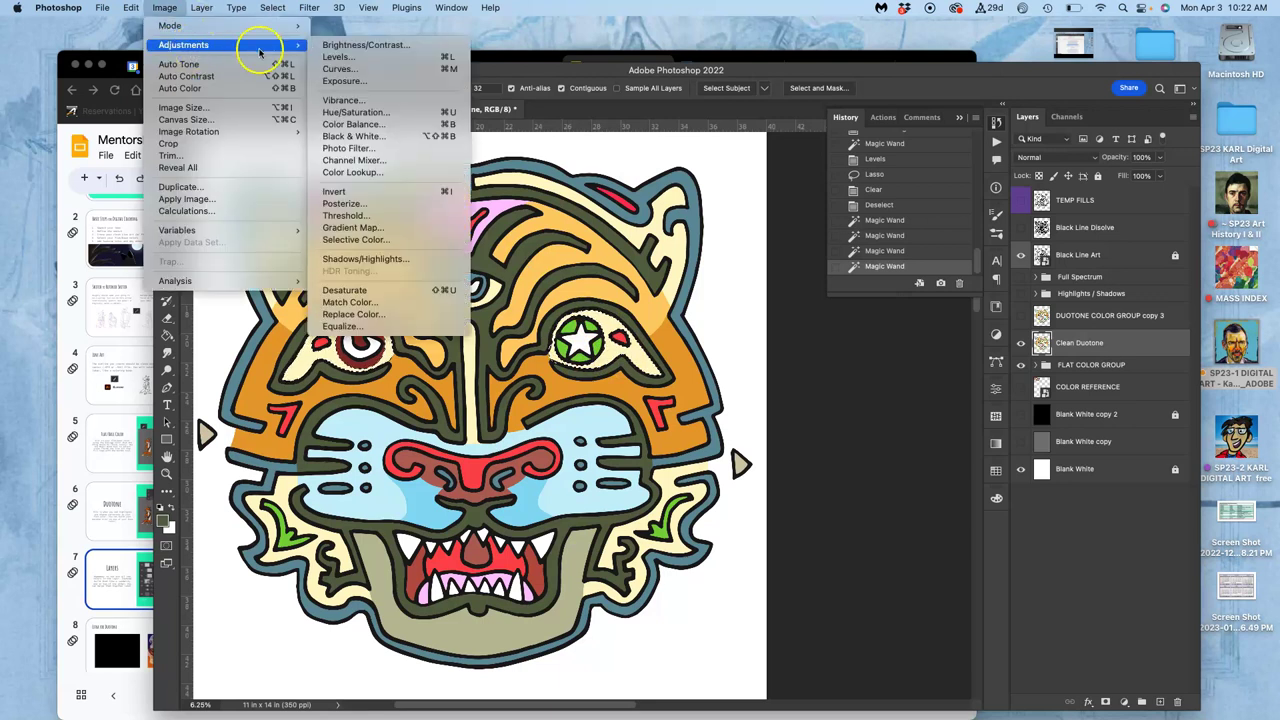
pyautogui.click(338, 57)
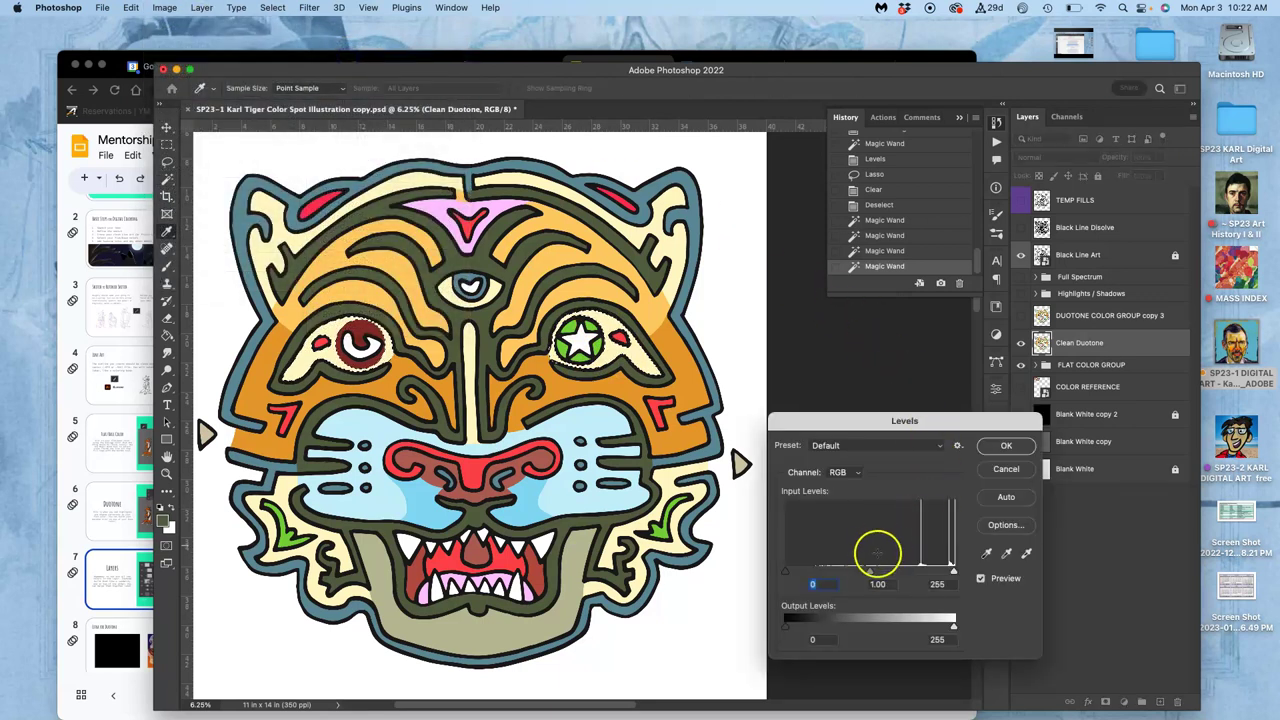
pyautogui.moveTo(877, 560); pyautogui.dragTo(906, 566)
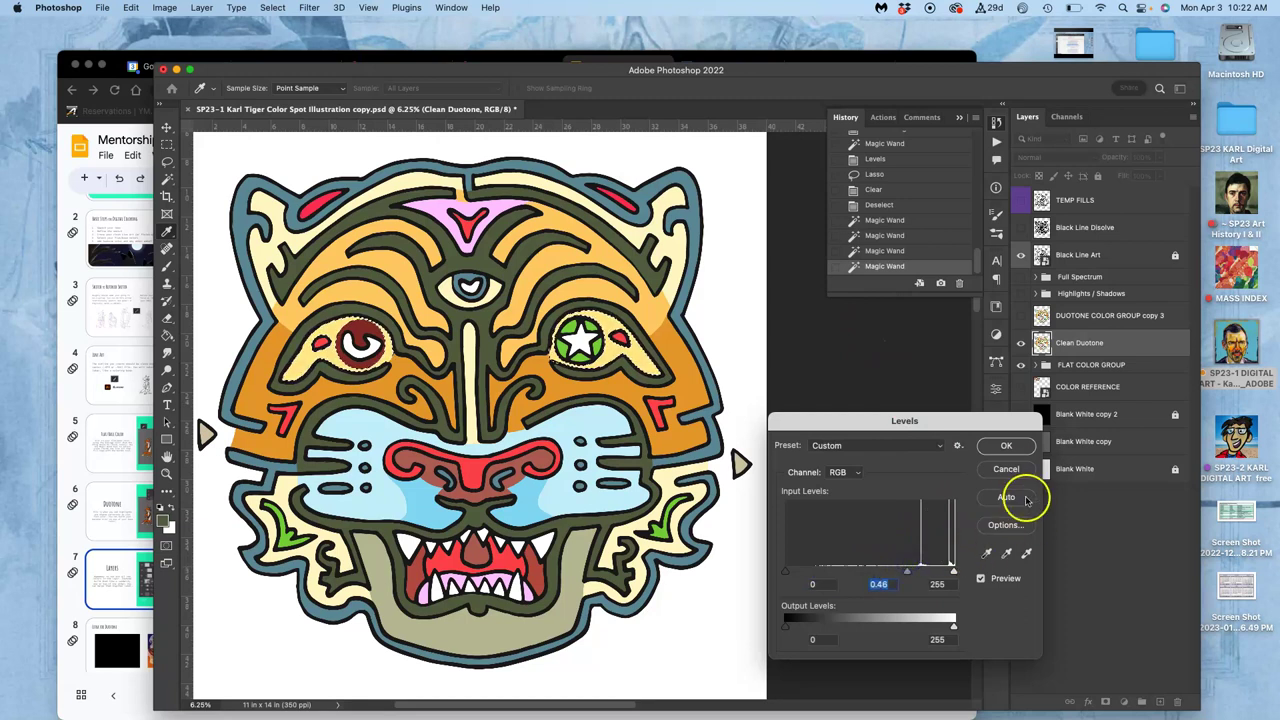
pyautogui.click(1013, 448)
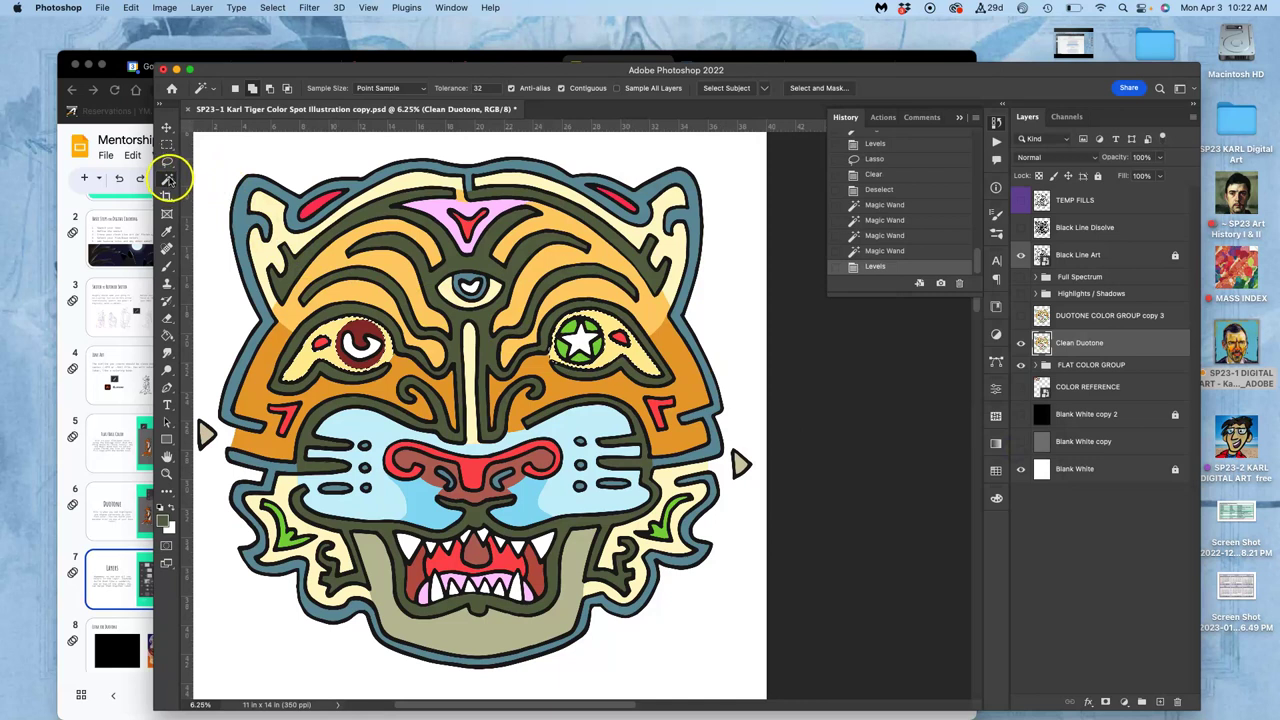
# Lasso the area around the left eye, delete it from Clean Duotone, and deselect.
pyautogui.click(168, 163)
pyautogui.moveTo(345, 335)
pyautogui.mouseDown()
pyautogui.moveTo(298, 392)
pyautogui.moveTo(268, 372)
pyautogui.moveTo(276, 385)
pyautogui.mouseUp()
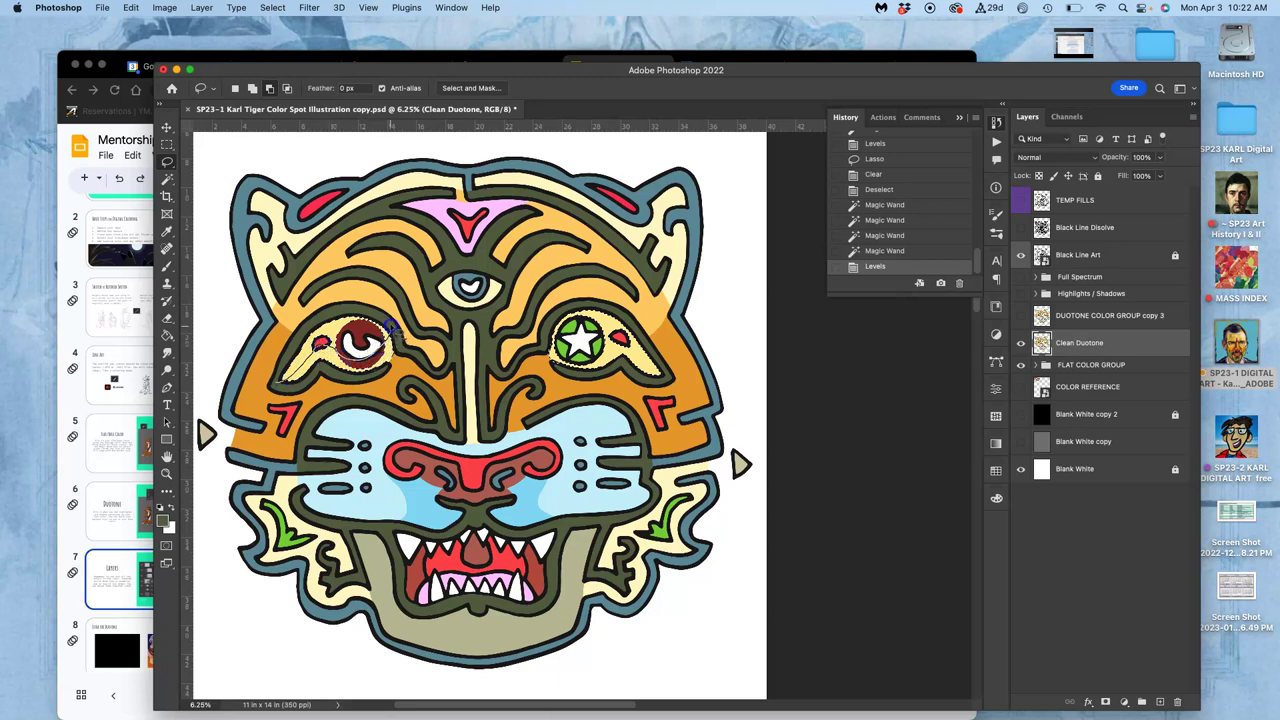
pyautogui.moveTo(270, 378); pyautogui.dragTo(300, 358)
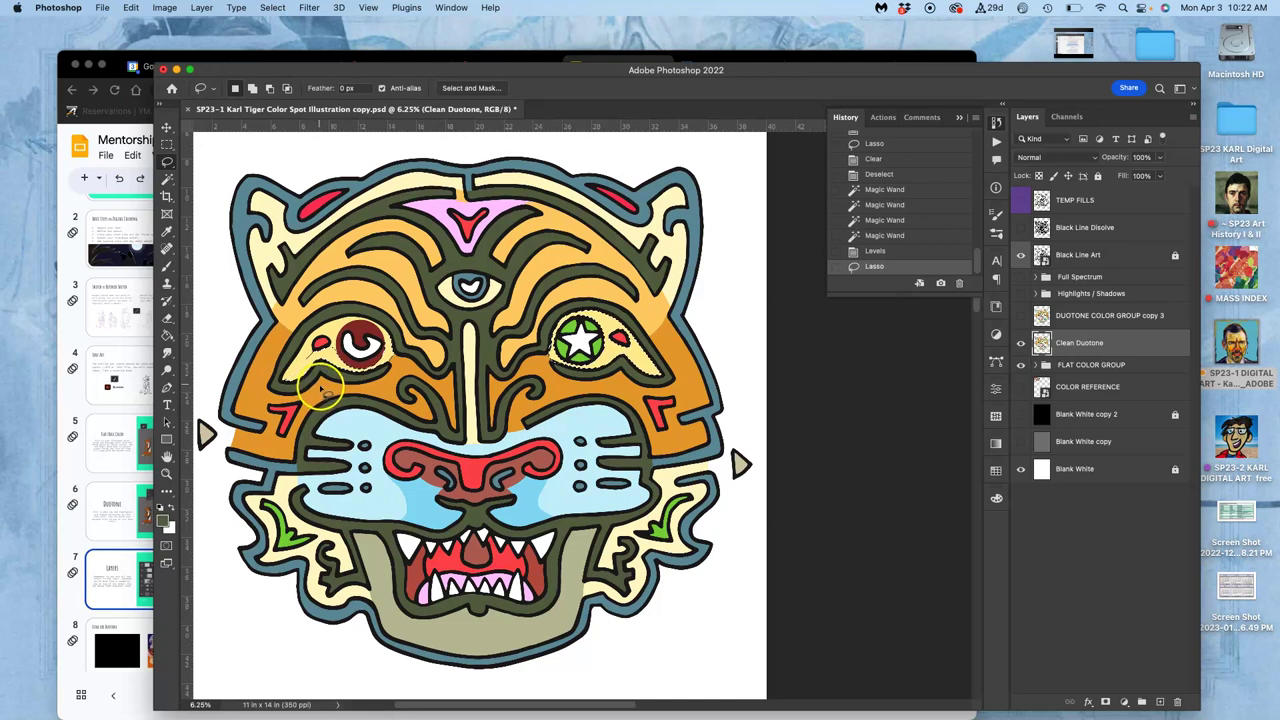
pyautogui.press('Delete')
pyautogui.press('super+d')
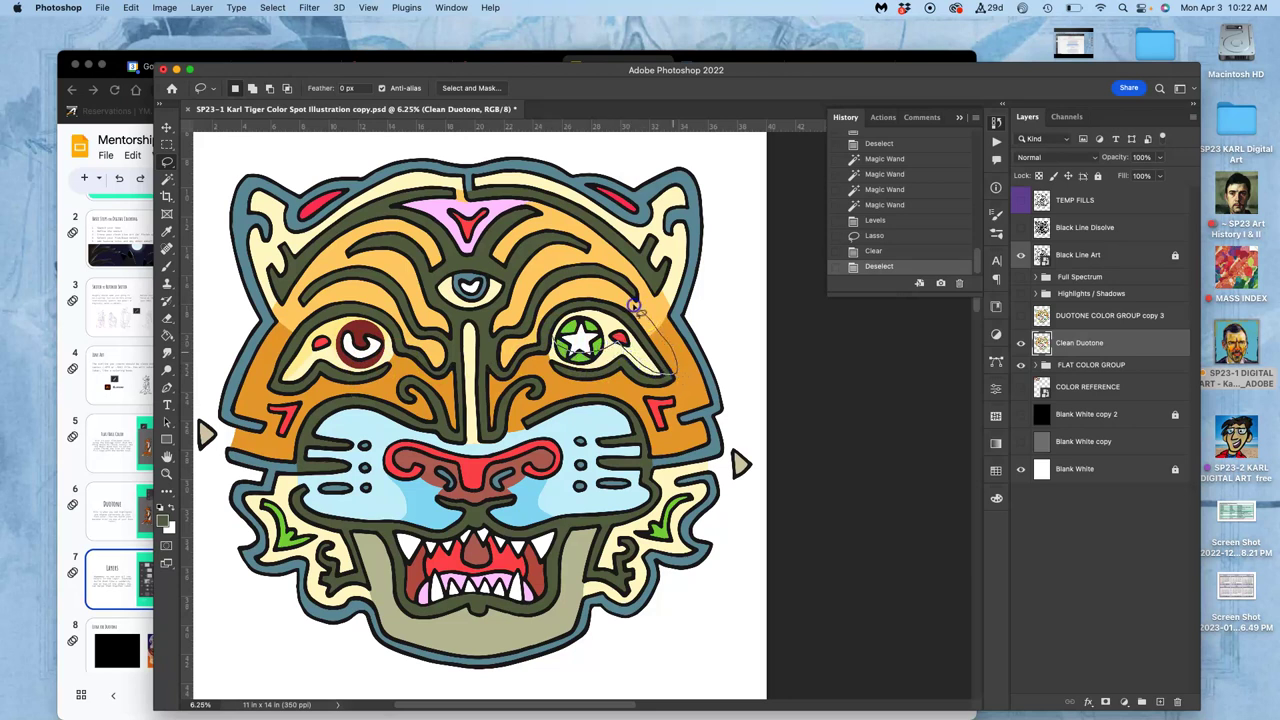
# Lasso around the right eye, then undo back out of that selection.
pyautogui.moveTo(538, 318); pyautogui.dragTo(558, 320)
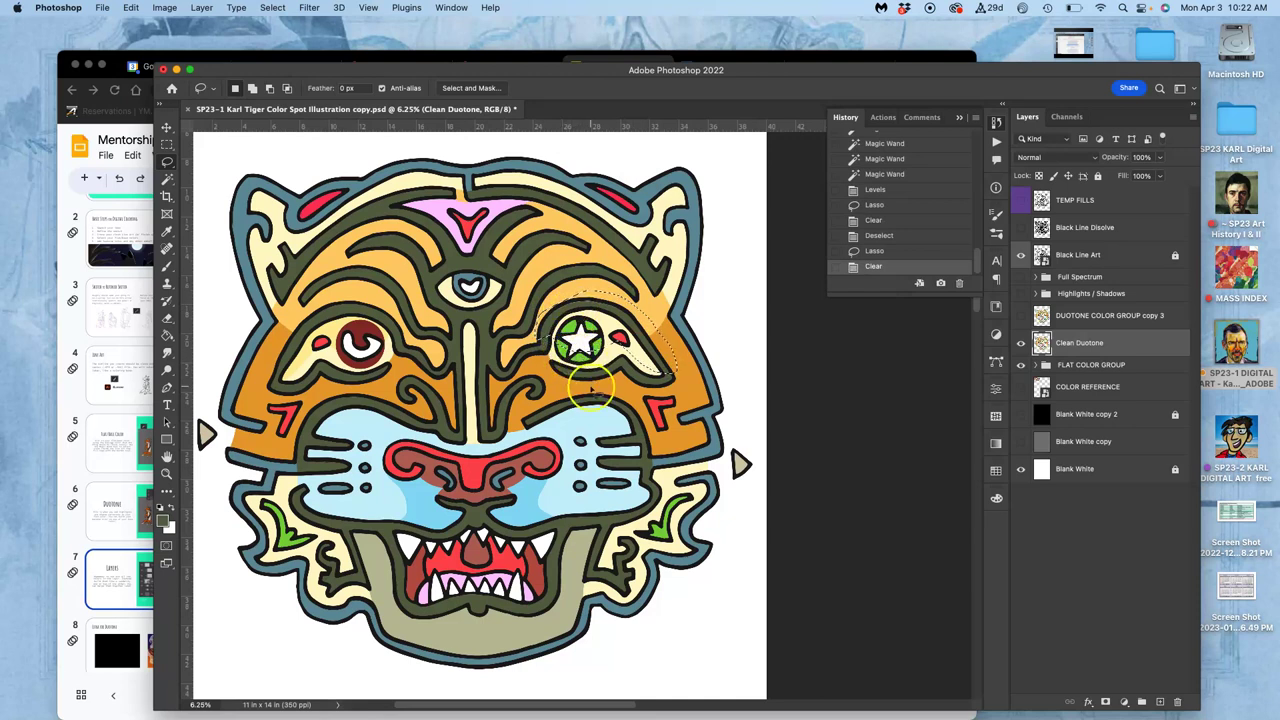
pyautogui.press('super+z')
pyautogui.press('super+z')
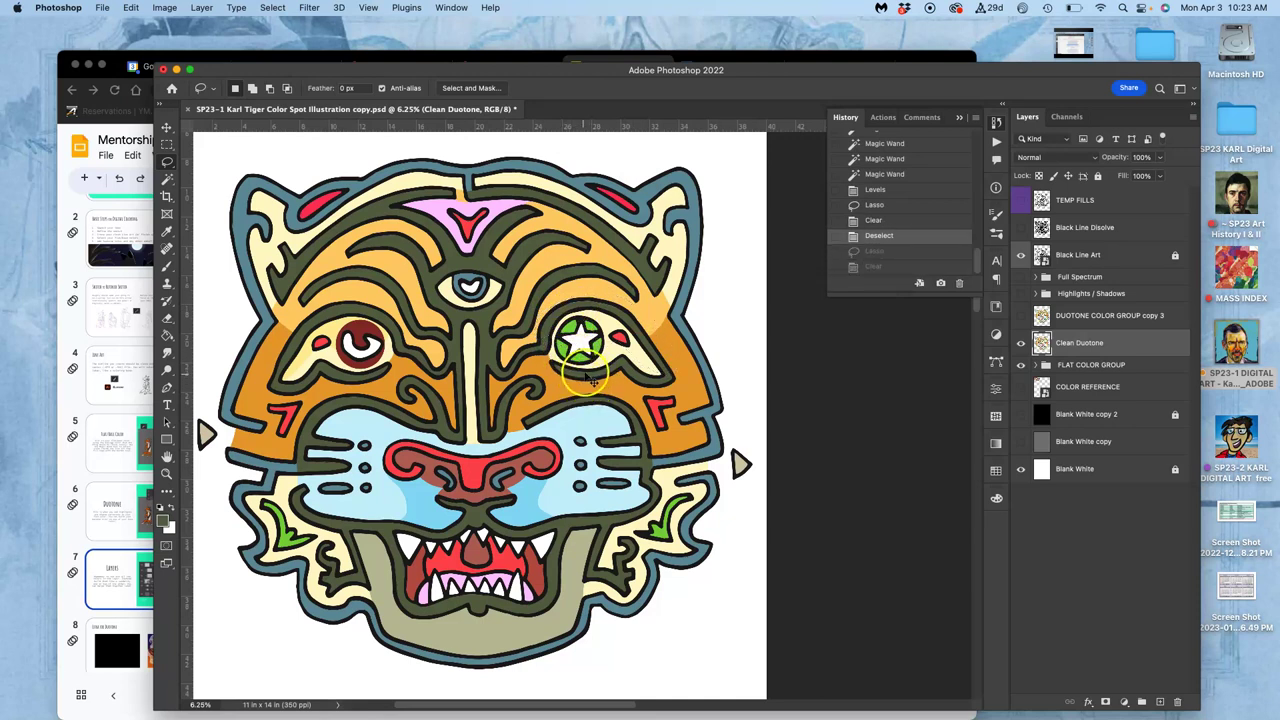
pyautogui.press('super+z')
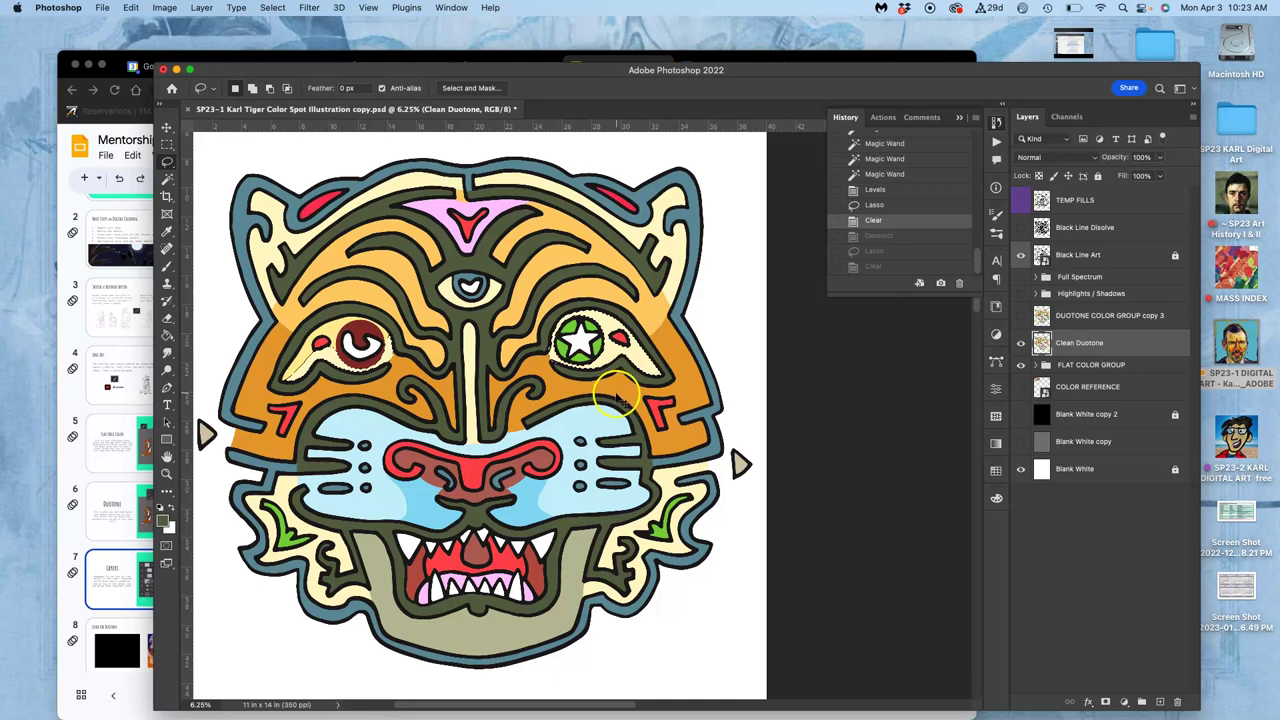
# Expand FLAT COLOR GROUP and leave it hidden.
pyautogui.click(1021, 364)
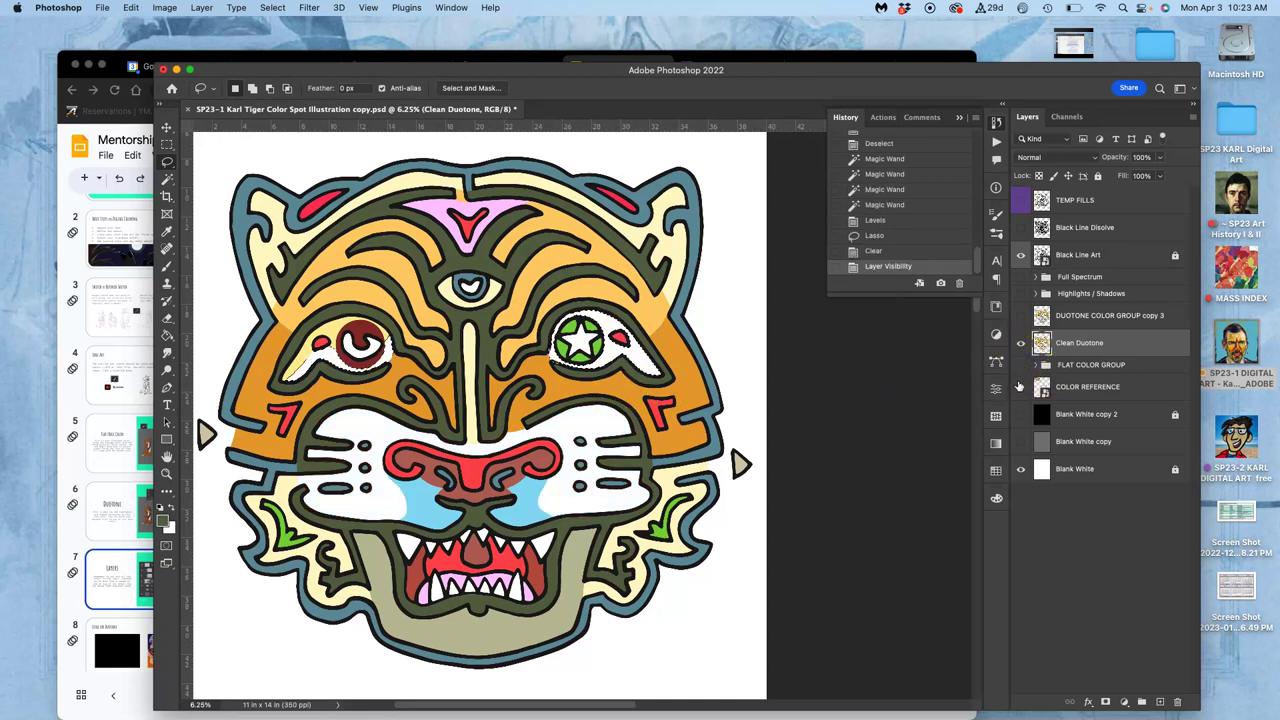
pyautogui.click(1021, 365)
pyautogui.click(1036, 364)
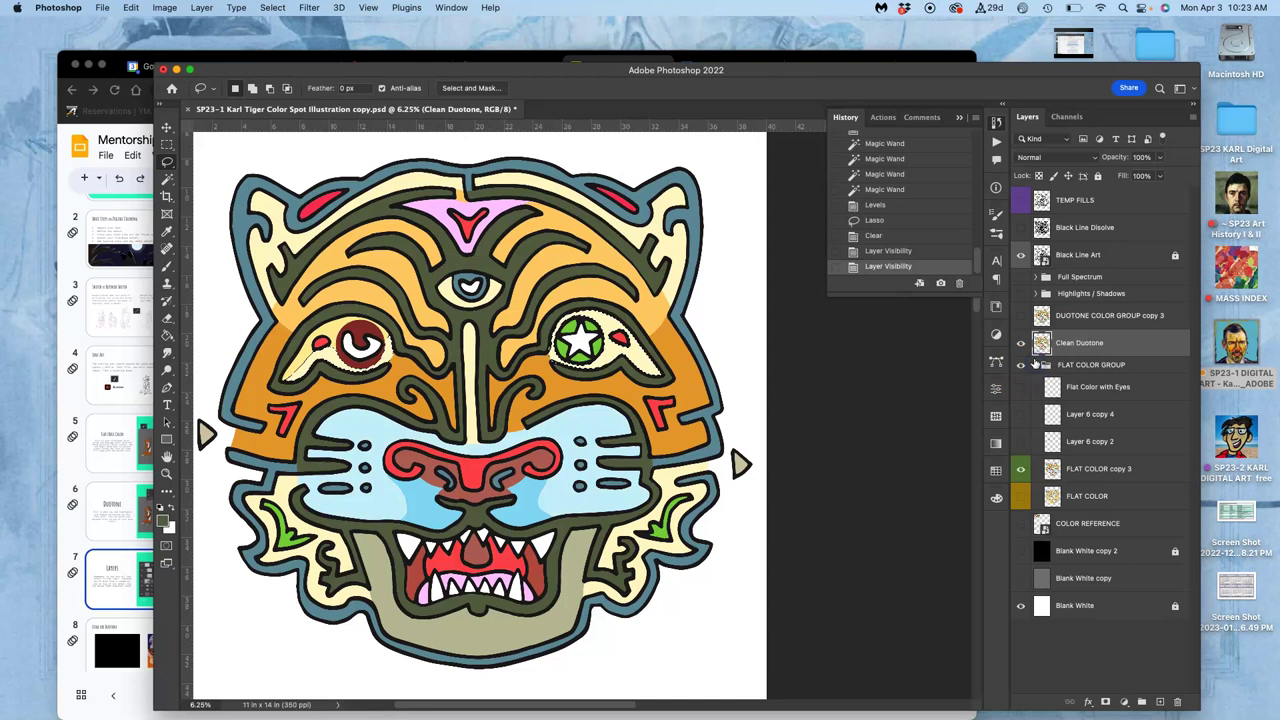
pyautogui.click(1020, 365)
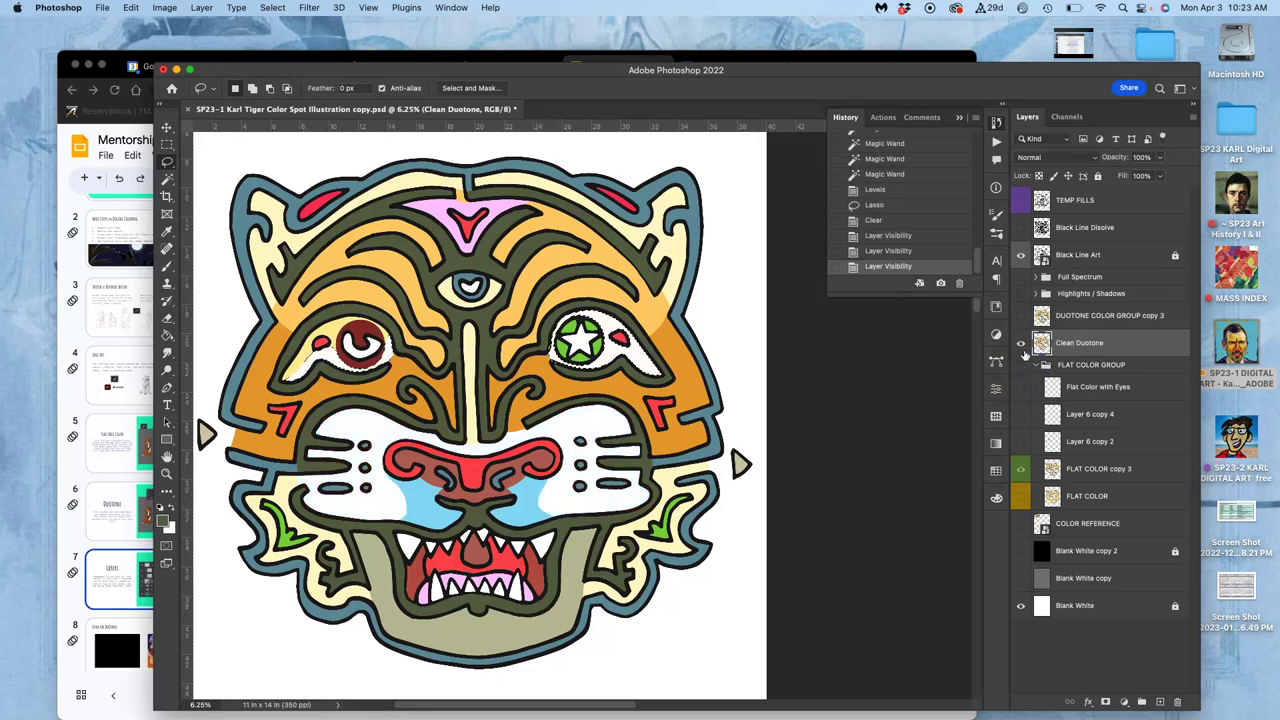
# Show DUOTONE COLOR GROUP copy 3, compare with Clean Duotone on and off, and deselect.
pyautogui.click(1022, 316)
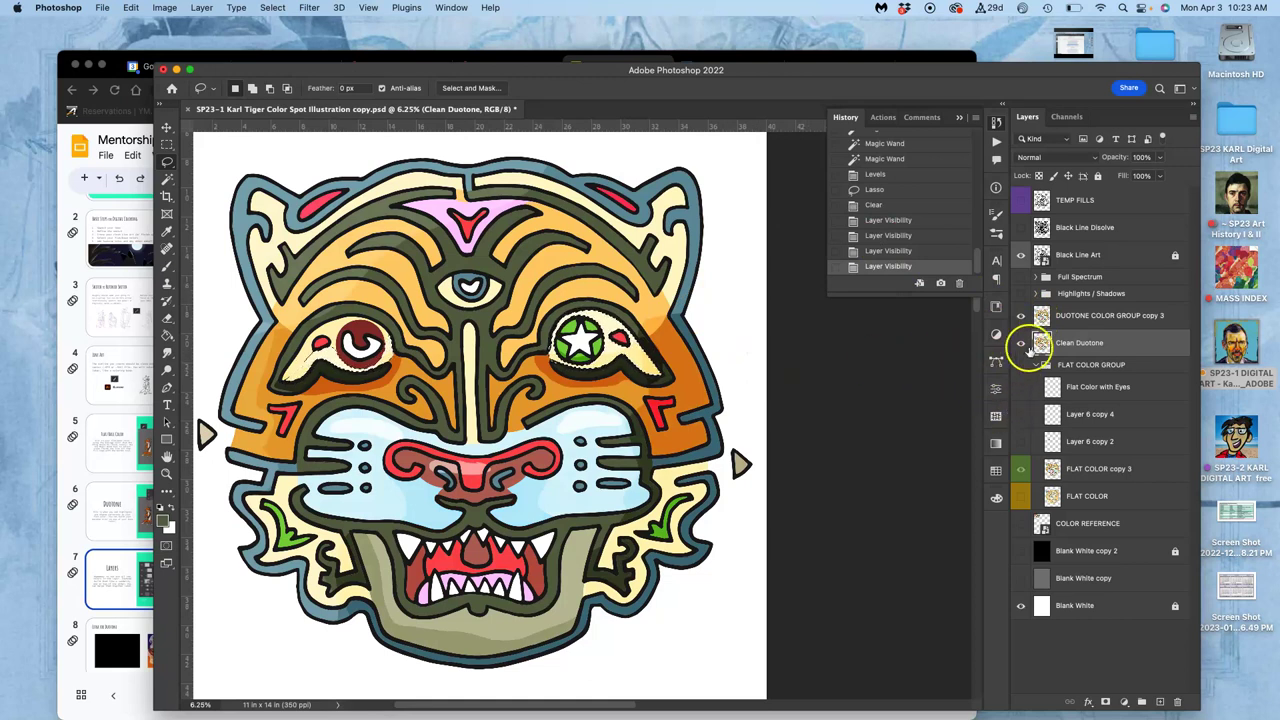
pyautogui.click(1022, 317)
pyautogui.click(1022, 317)
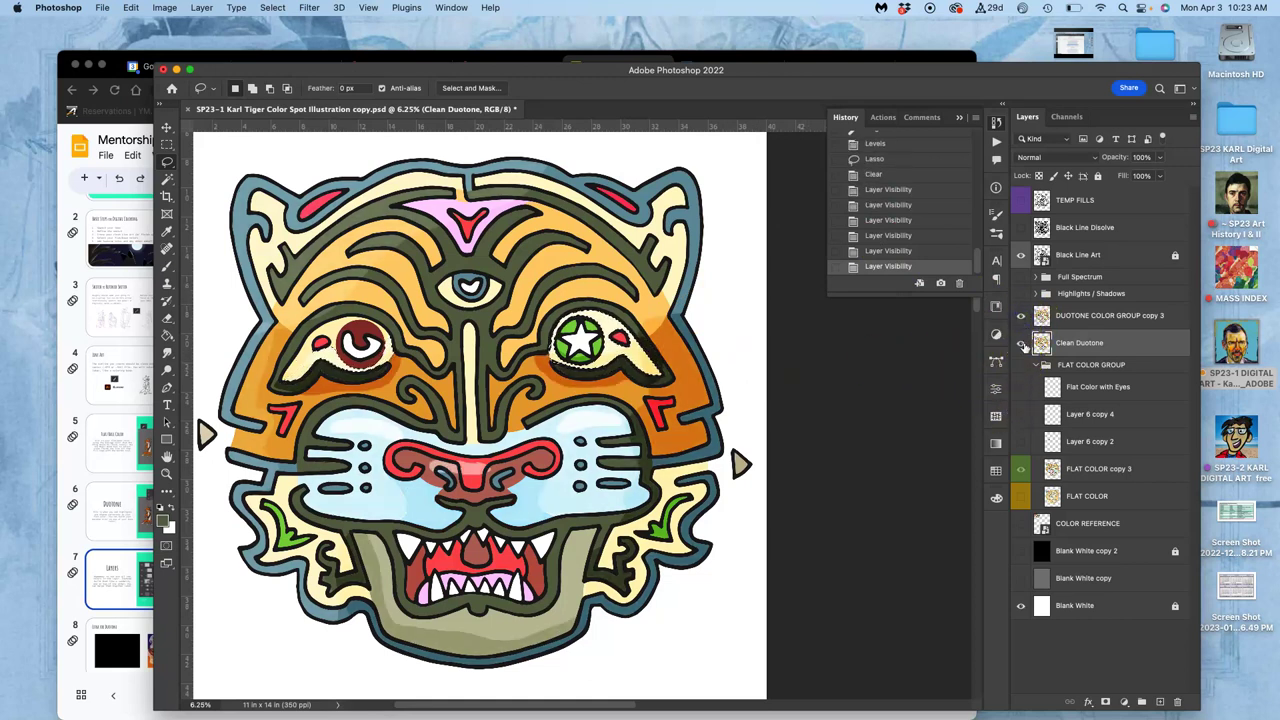
pyautogui.click(1022, 343)
pyautogui.click(1022, 343)
pyautogui.click(1022, 343)
pyautogui.click(1022, 343)
pyautogui.click(912, 372)
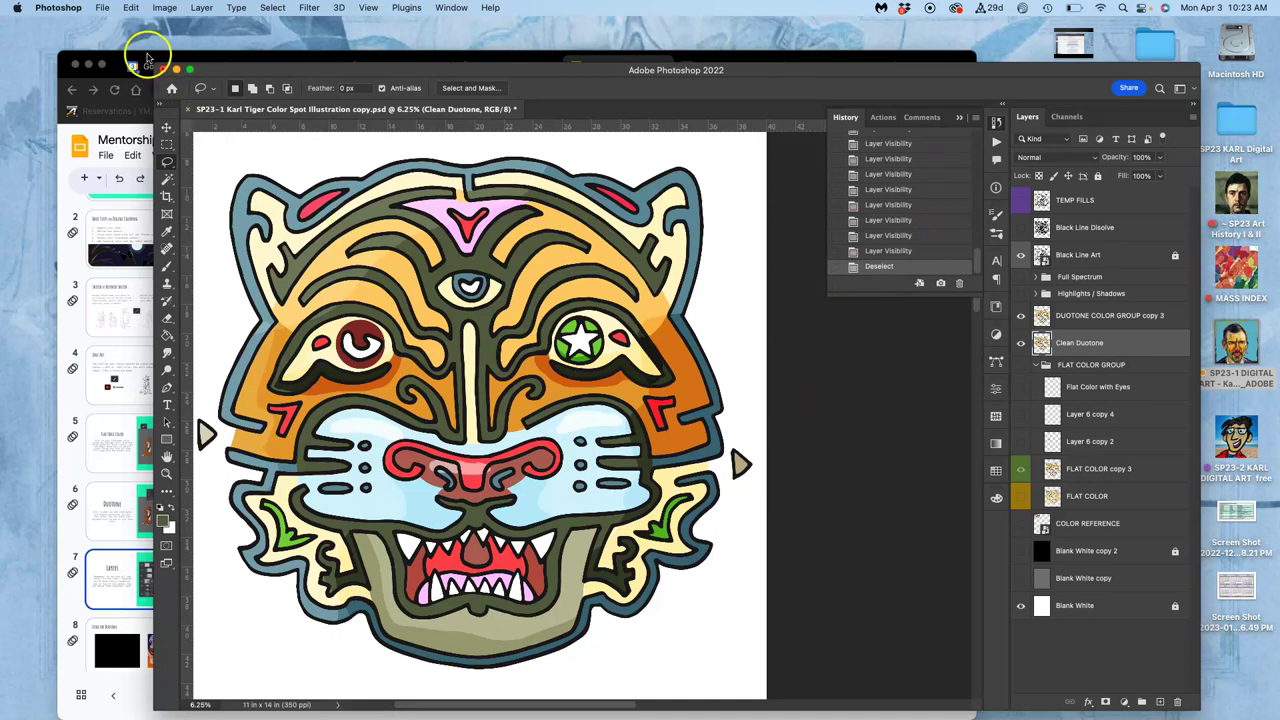
# Present the Google Slides deck up to the Using Layer Blending Modes slide, then return to Photoshop.
pyautogui.click(112, 62)
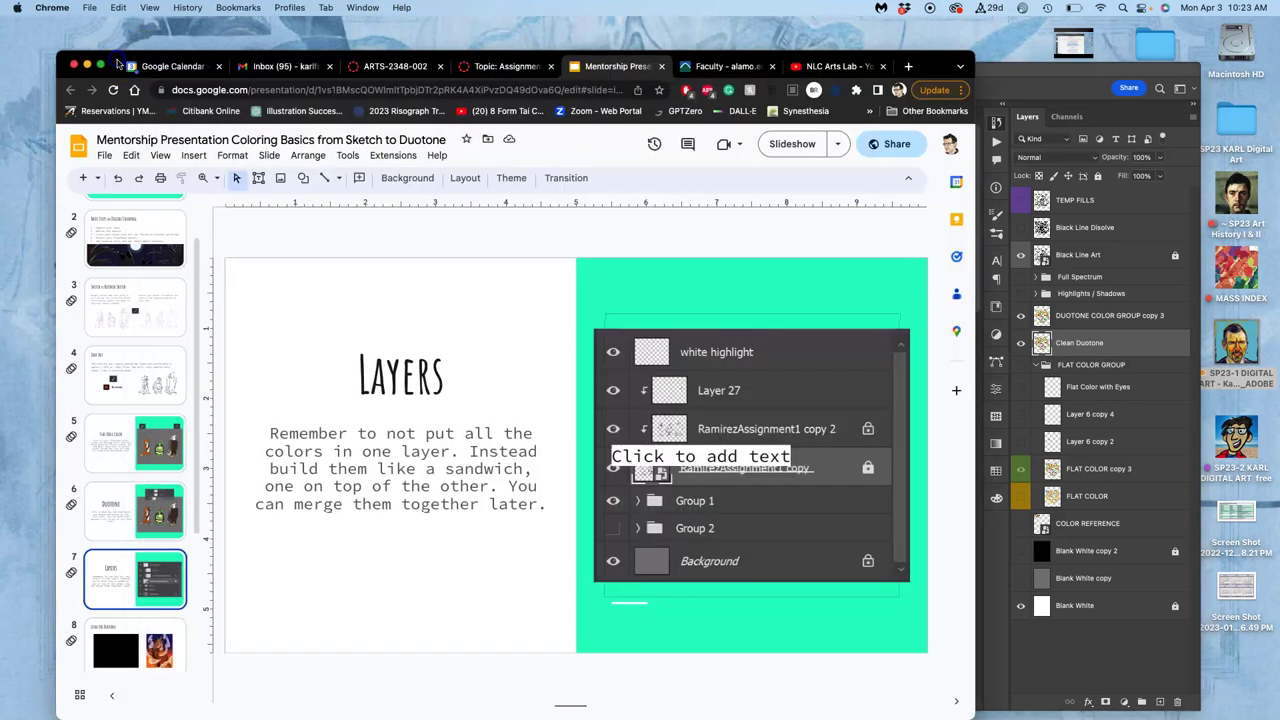
pyautogui.click(792, 144)
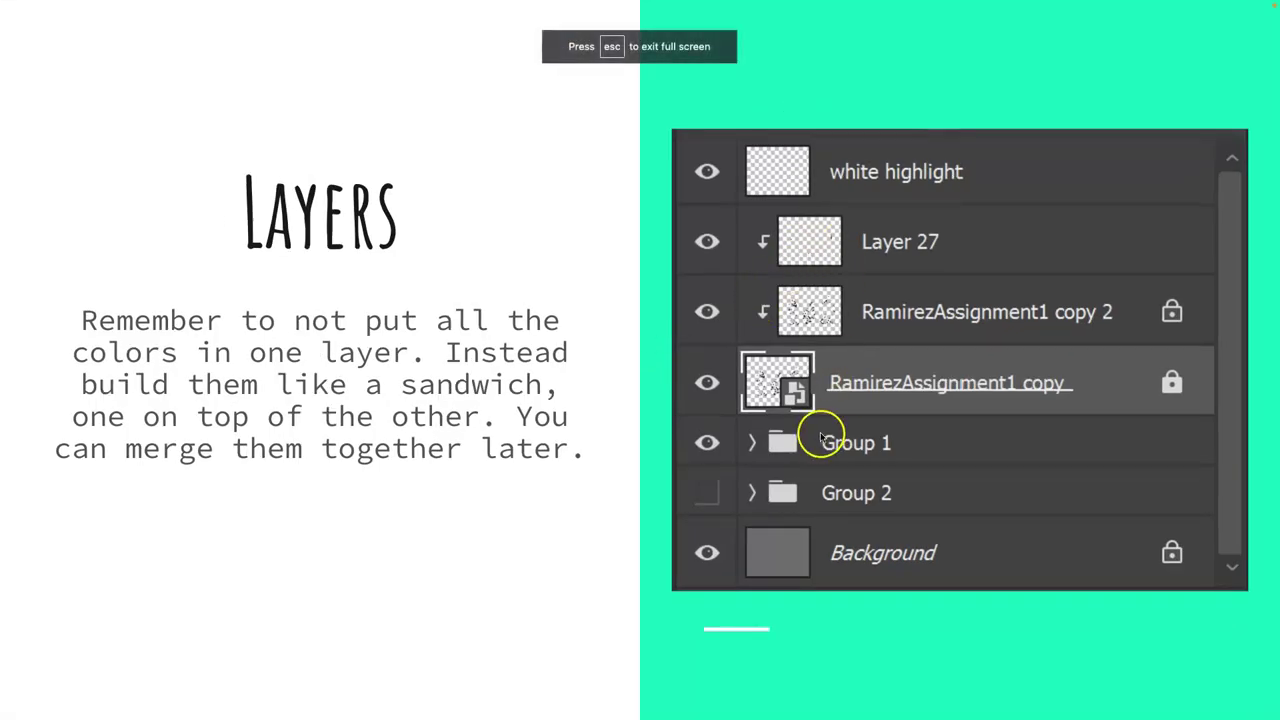
pyautogui.click(827, 360)
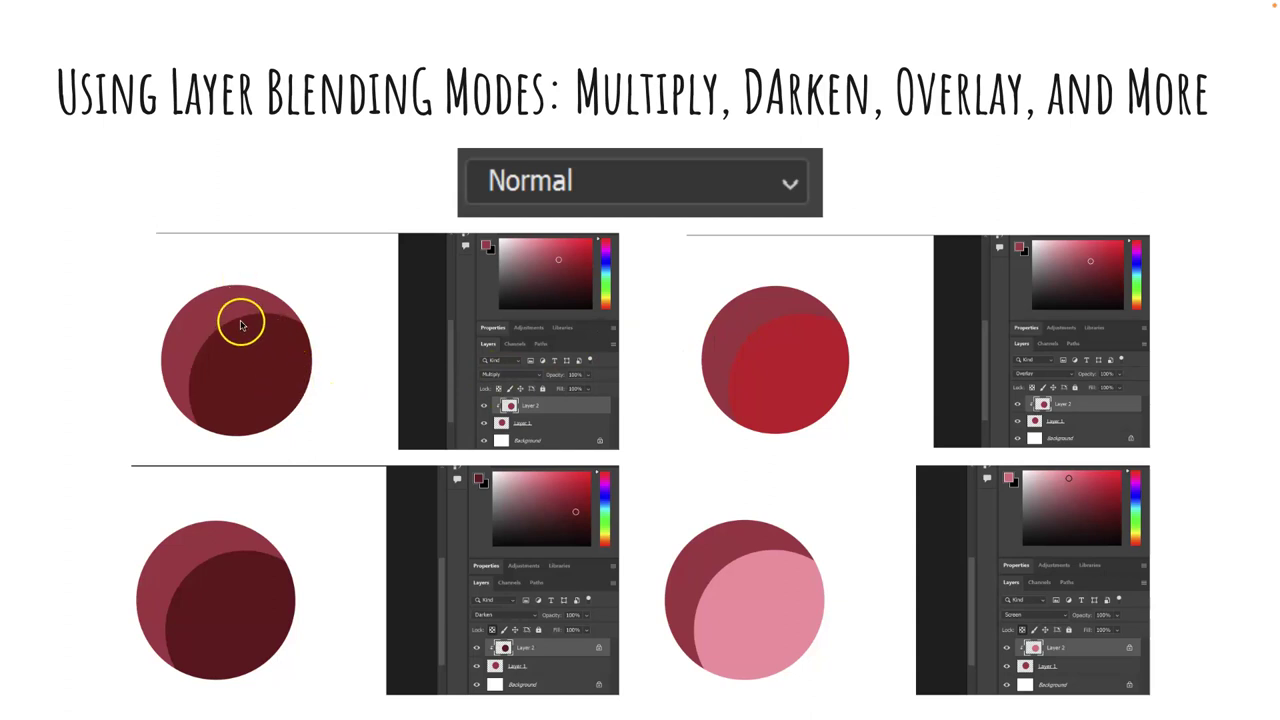
pyautogui.press('Escape')
pyautogui.click(1062, 80)
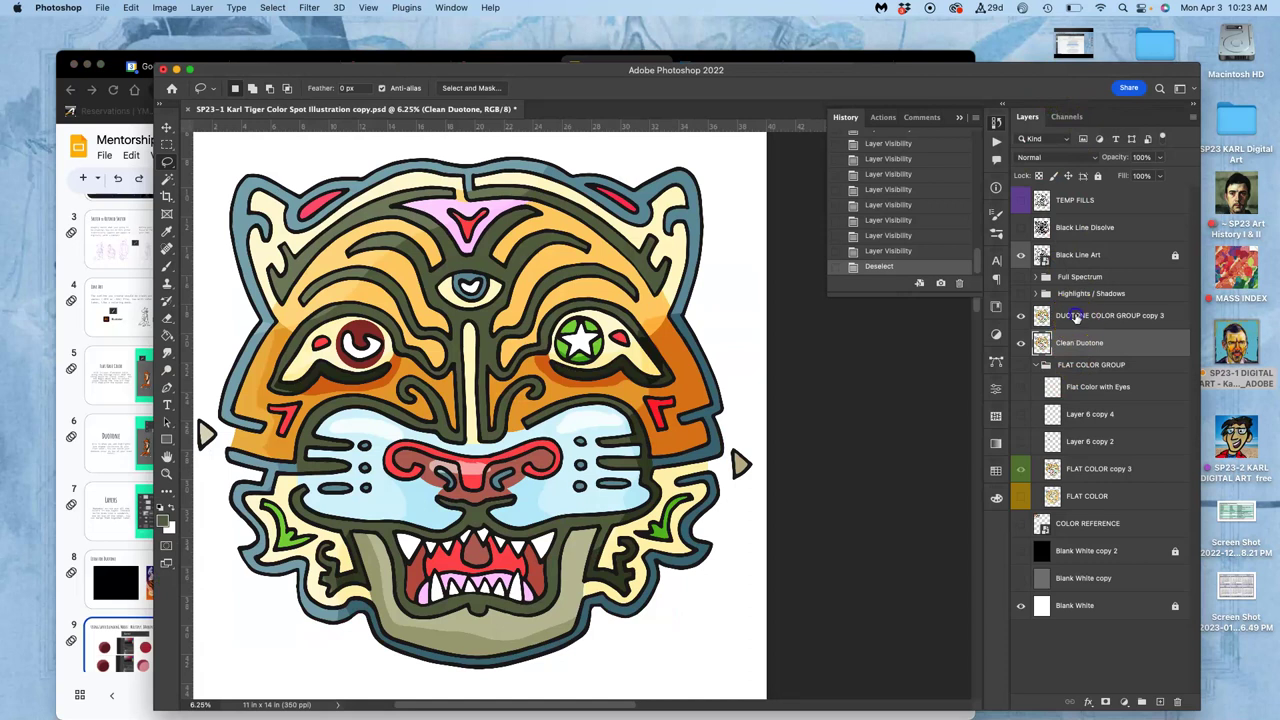
# Set DUOTONE COLOR GROUP copy 3's blend mode to Darken, referring to the blending-modes slide.
pyautogui.click(1068, 318)
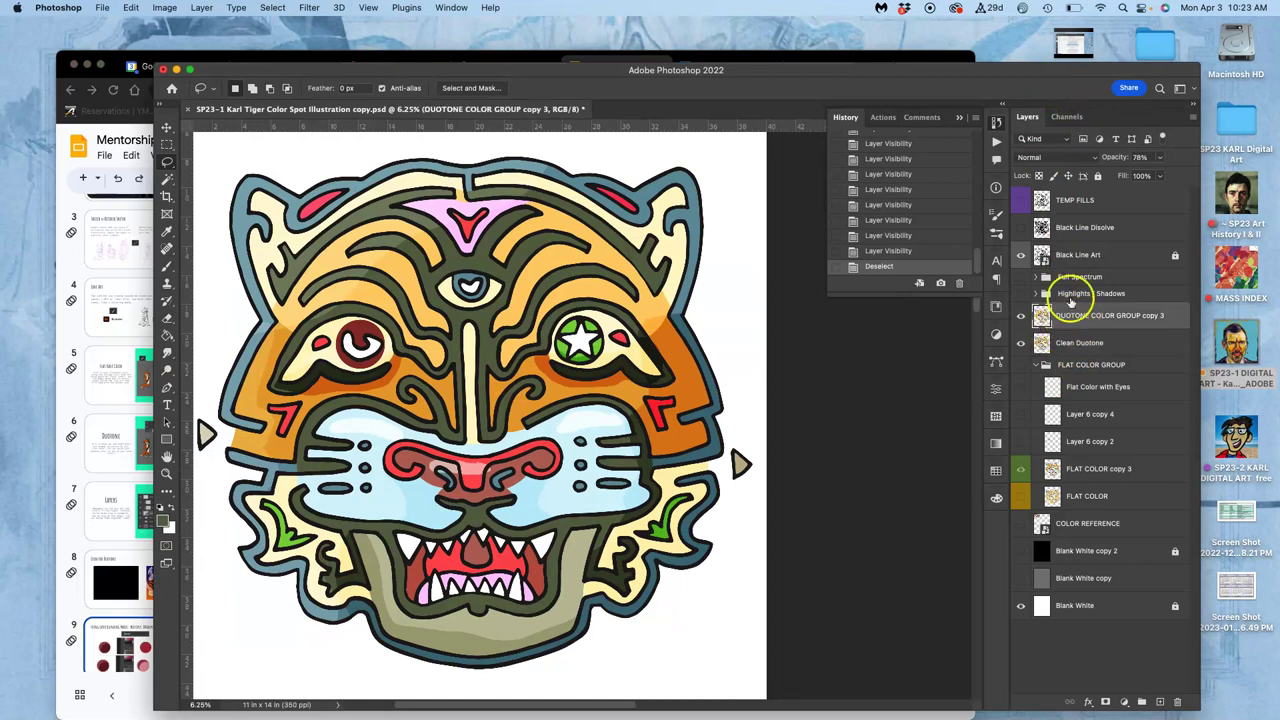
pyautogui.click(1054, 158)
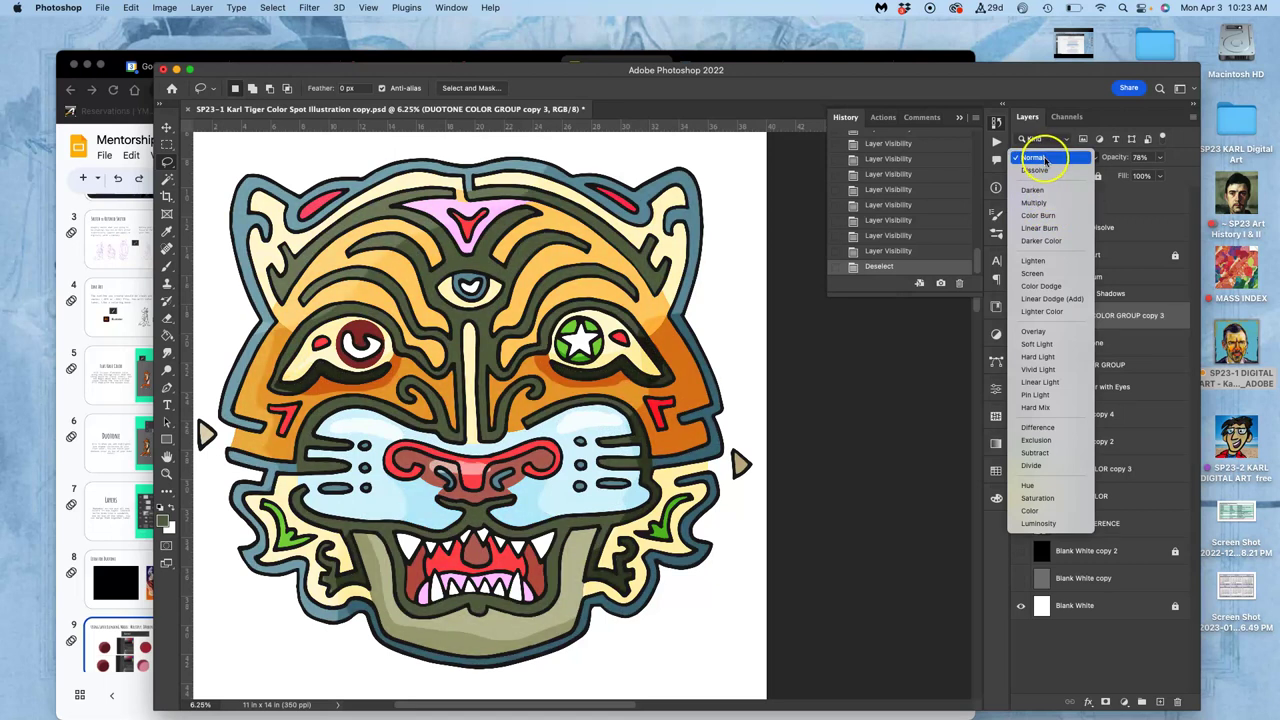
pyautogui.click(1045, 160)
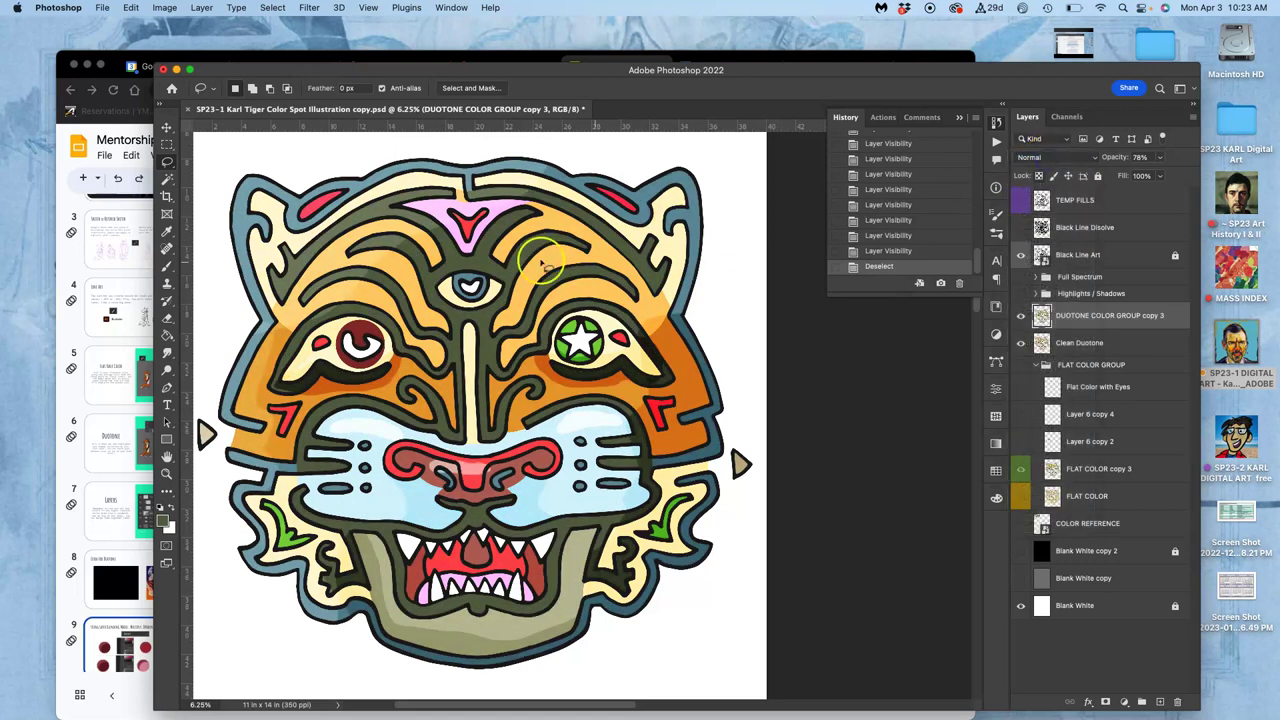
pyautogui.click(112, 60)
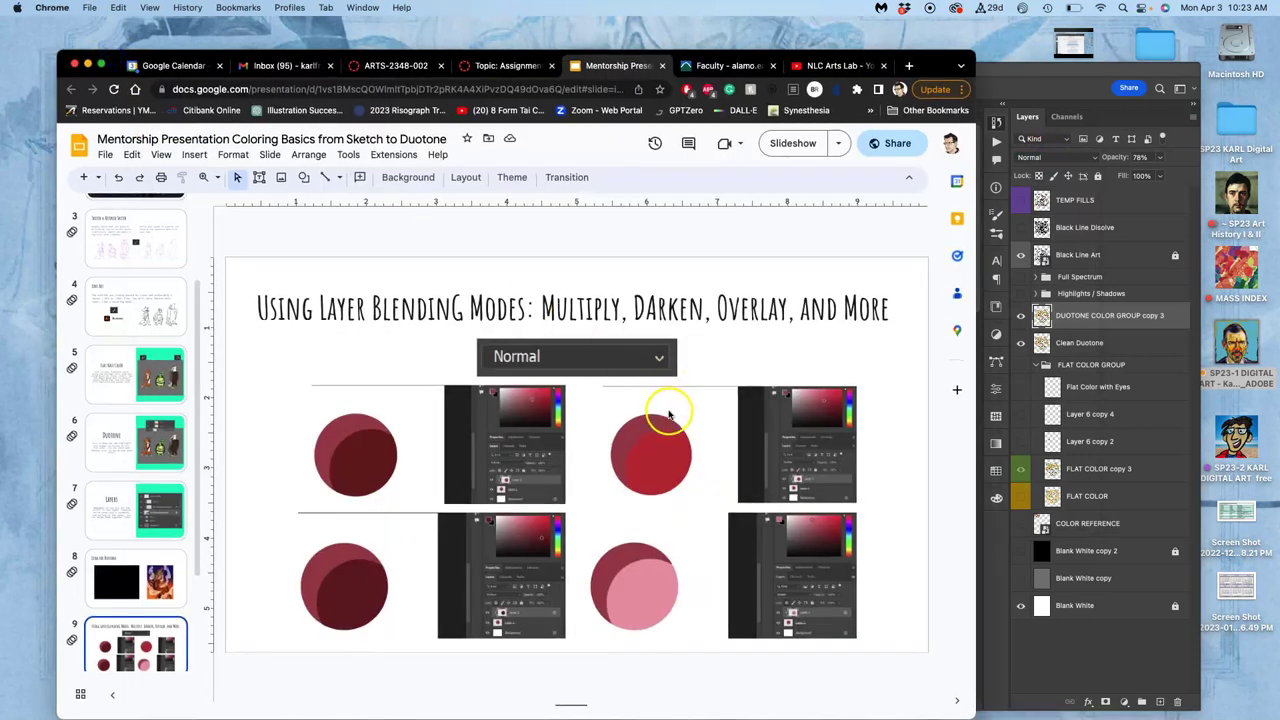
pyautogui.click(1033, 82)
pyautogui.click(1049, 160)
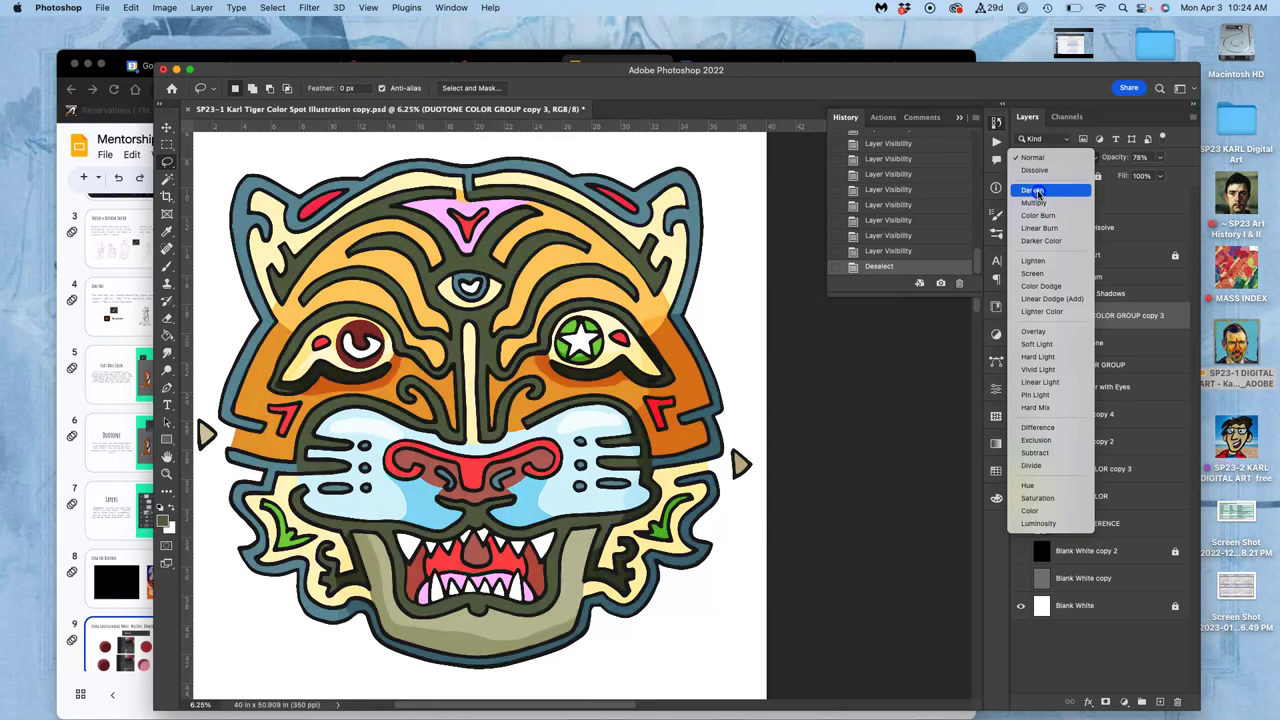
pyautogui.click(1037, 191)
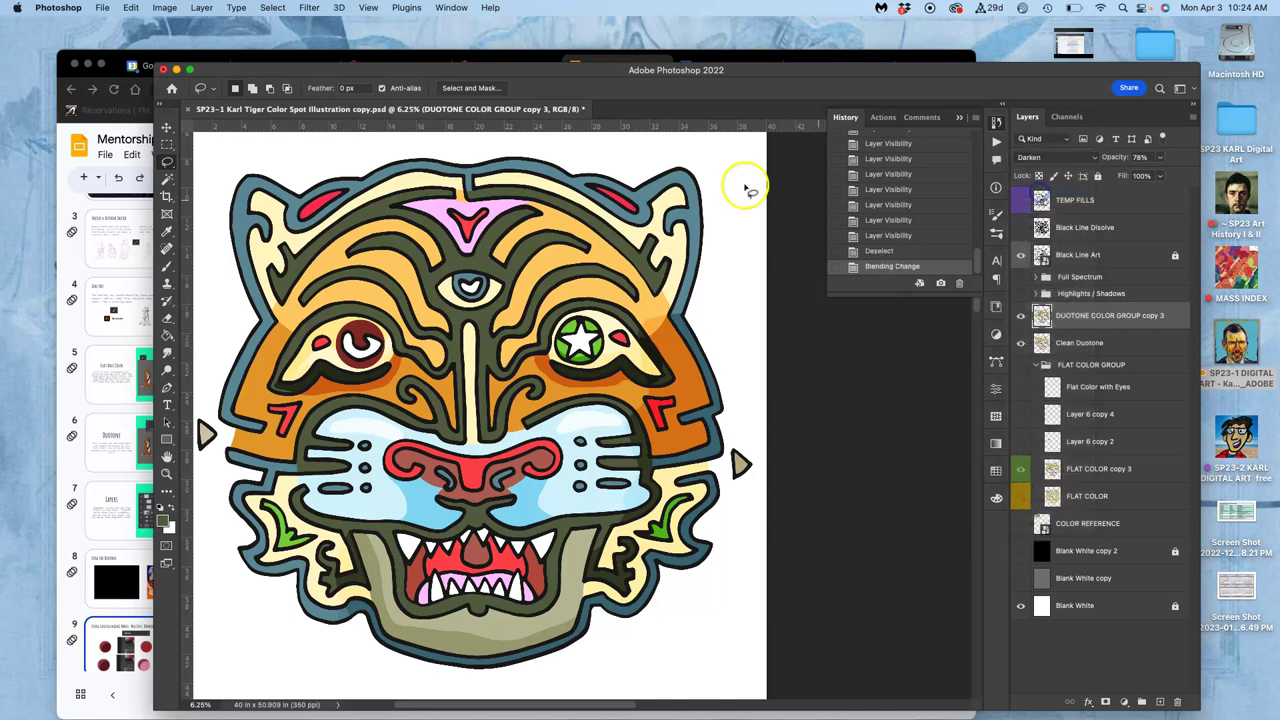
pyautogui.click(118, 56)
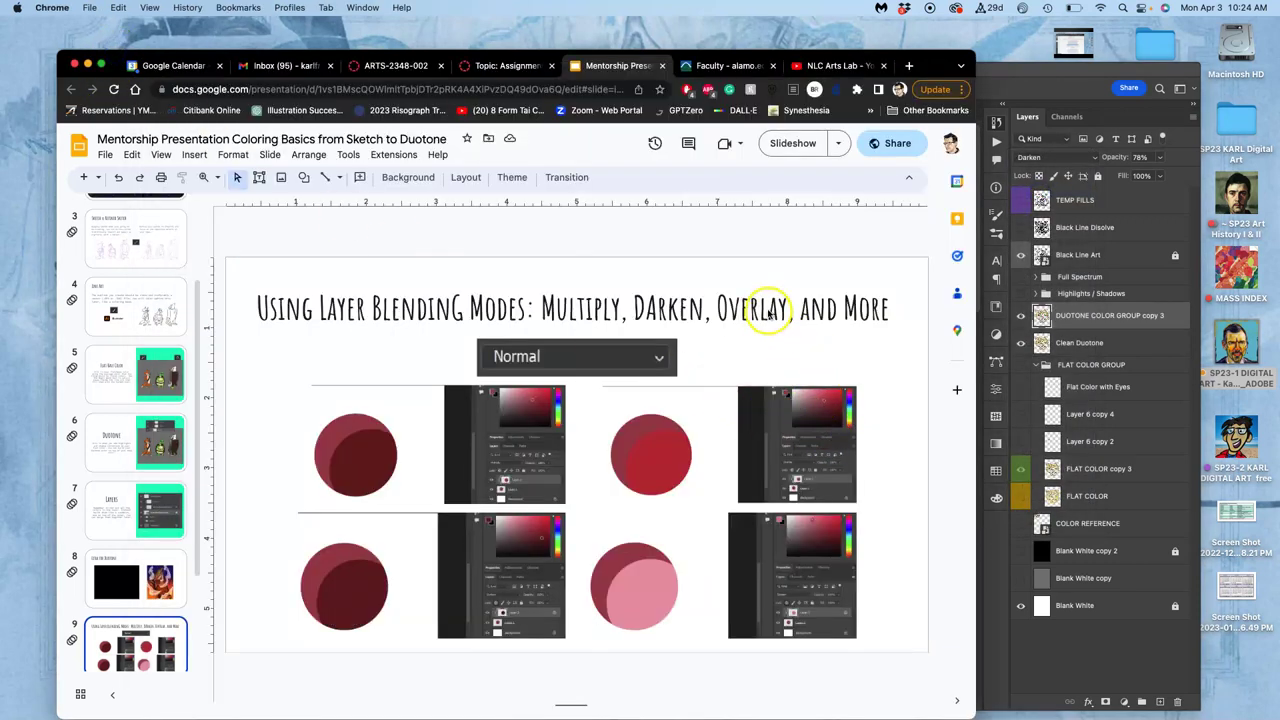
# Switch DUOTONE COLOR GROUP copy 3 to Overlay blending at 62% opacity.
pyautogui.click(1020, 105)
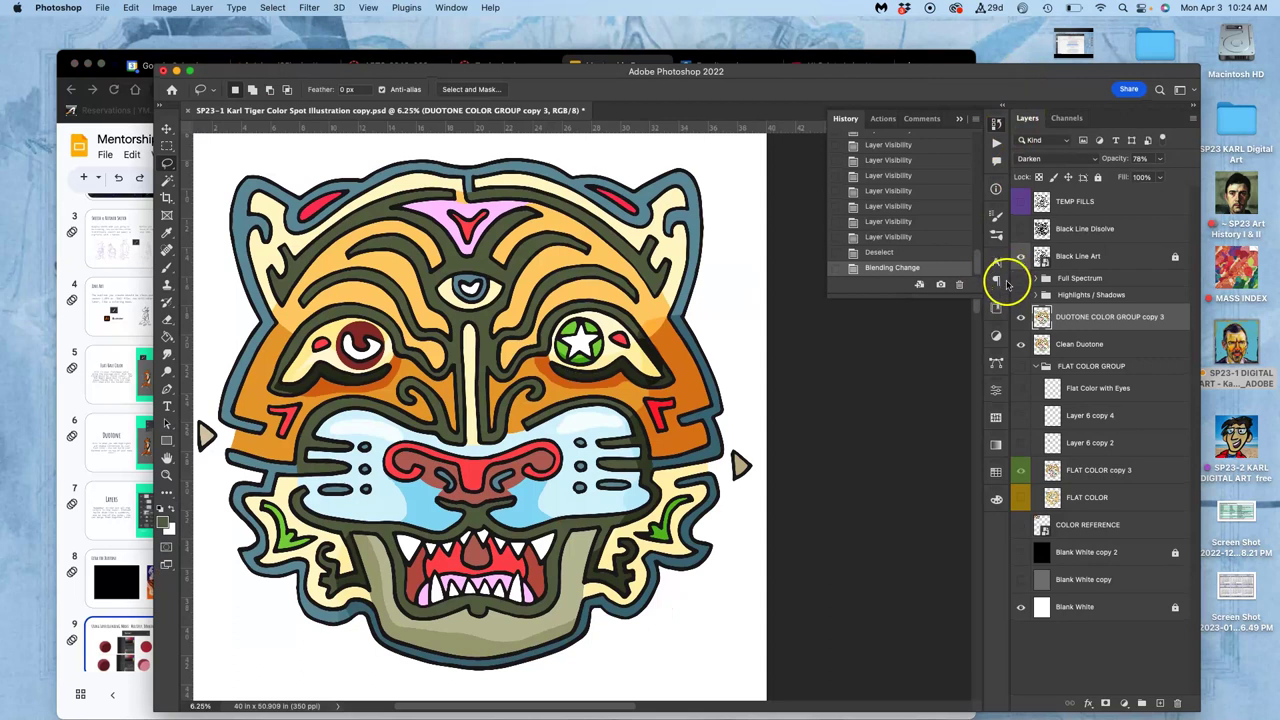
pyautogui.click(1049, 159)
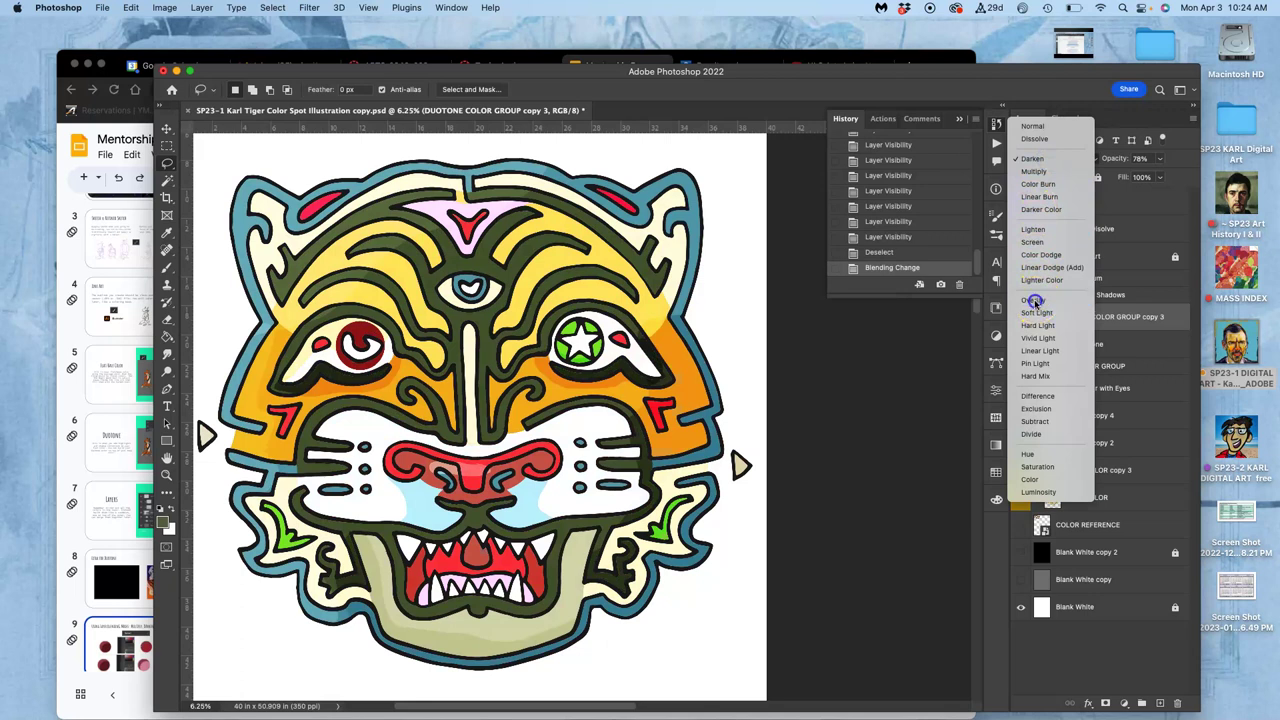
pyautogui.click(1034, 302)
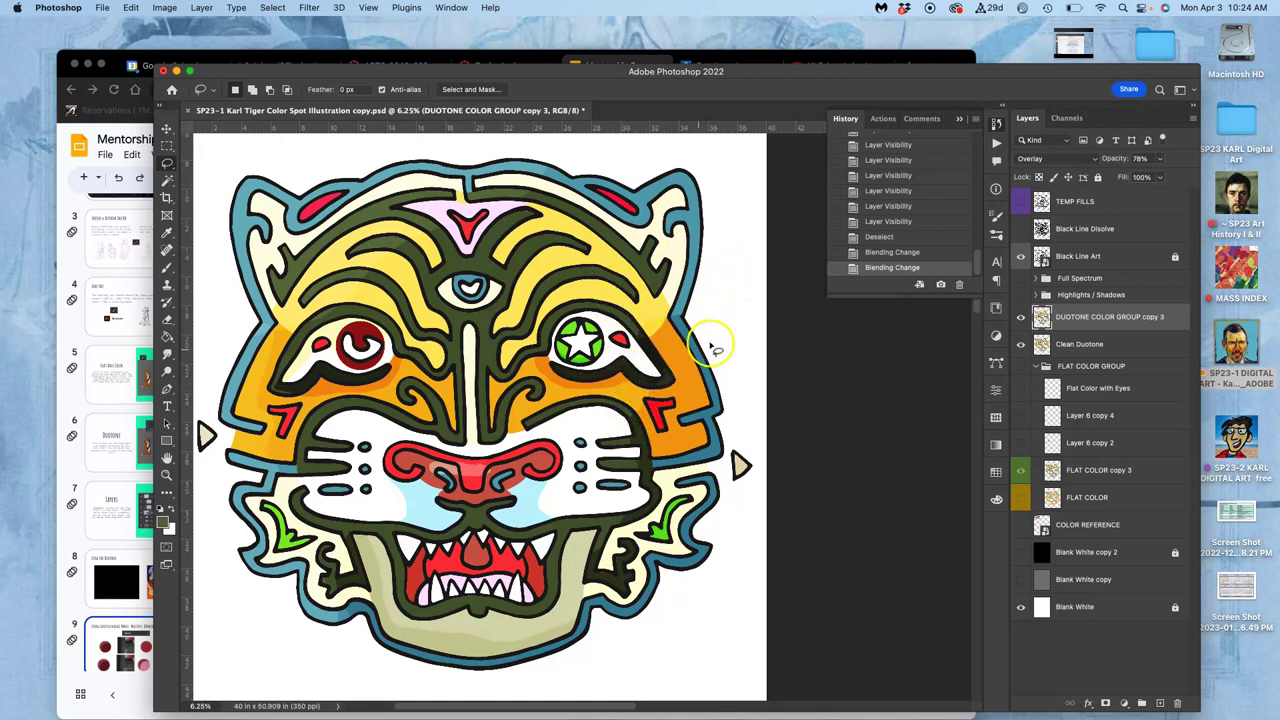
pyautogui.click(1157, 159)
pyautogui.moveTo(1147, 176)
pyautogui.mouseDown()
pyautogui.moveTo(1136, 178)
pyautogui.moveTo(1151, 176)
pyautogui.mouseUp()
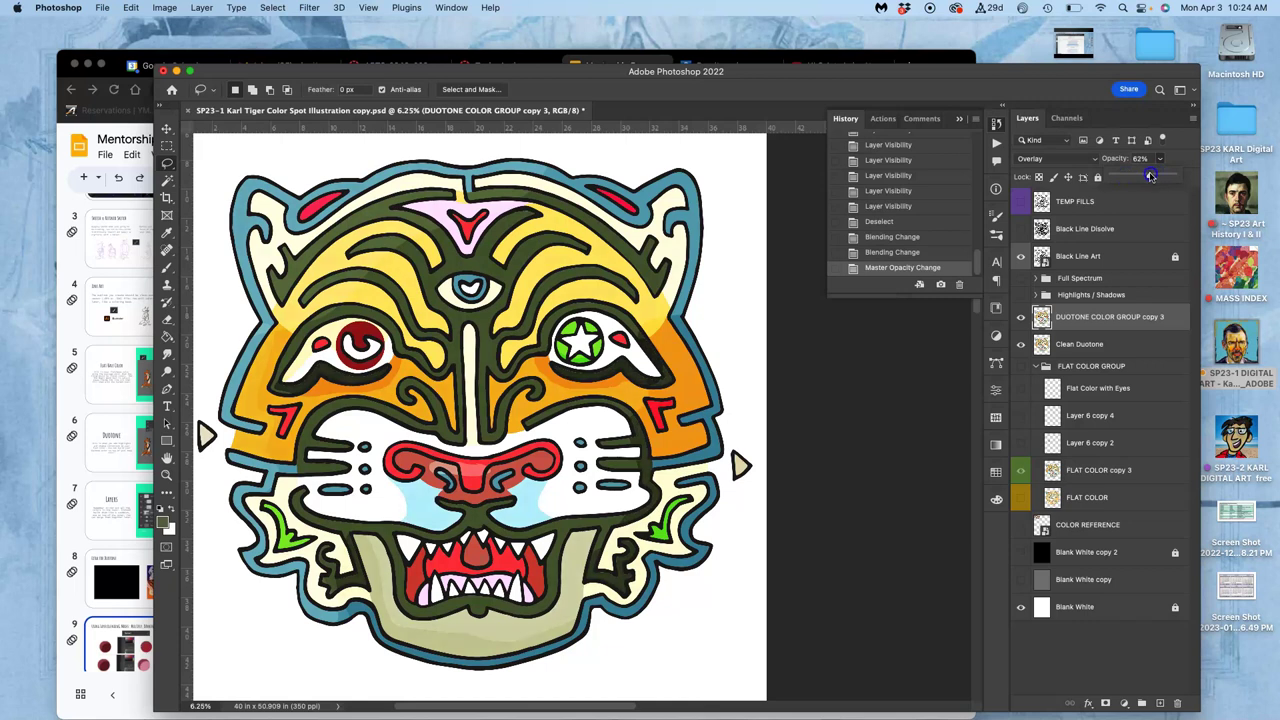
pyautogui.click(933, 53)
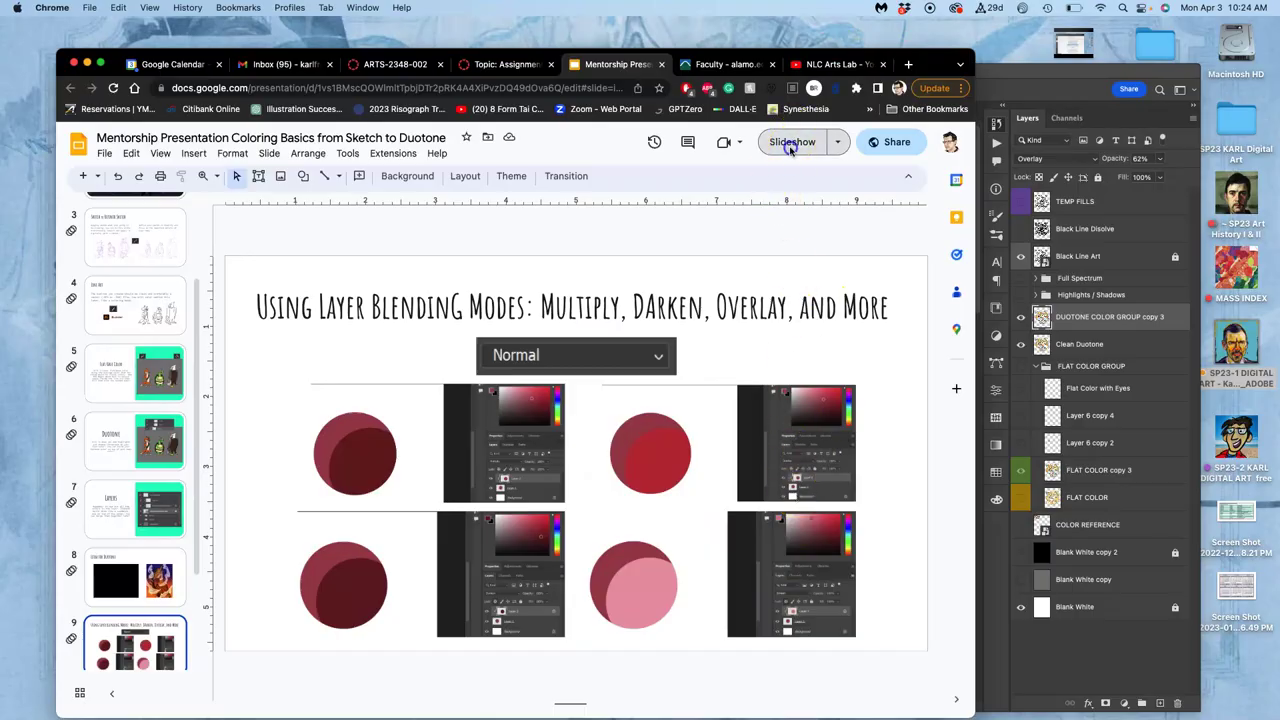
# Present the Using Layer Blending Modes slide full screen in Google Slides.
pyautogui.click(790, 141)
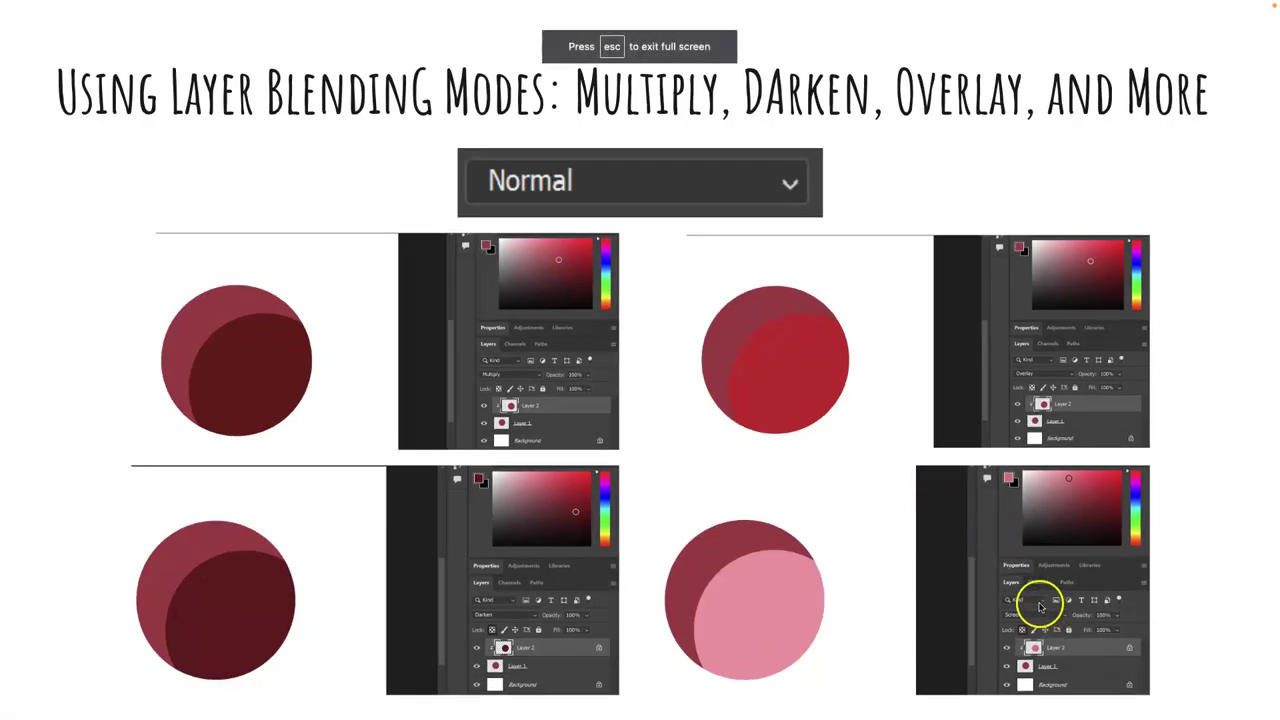
pyautogui.moveTo(224, 5)
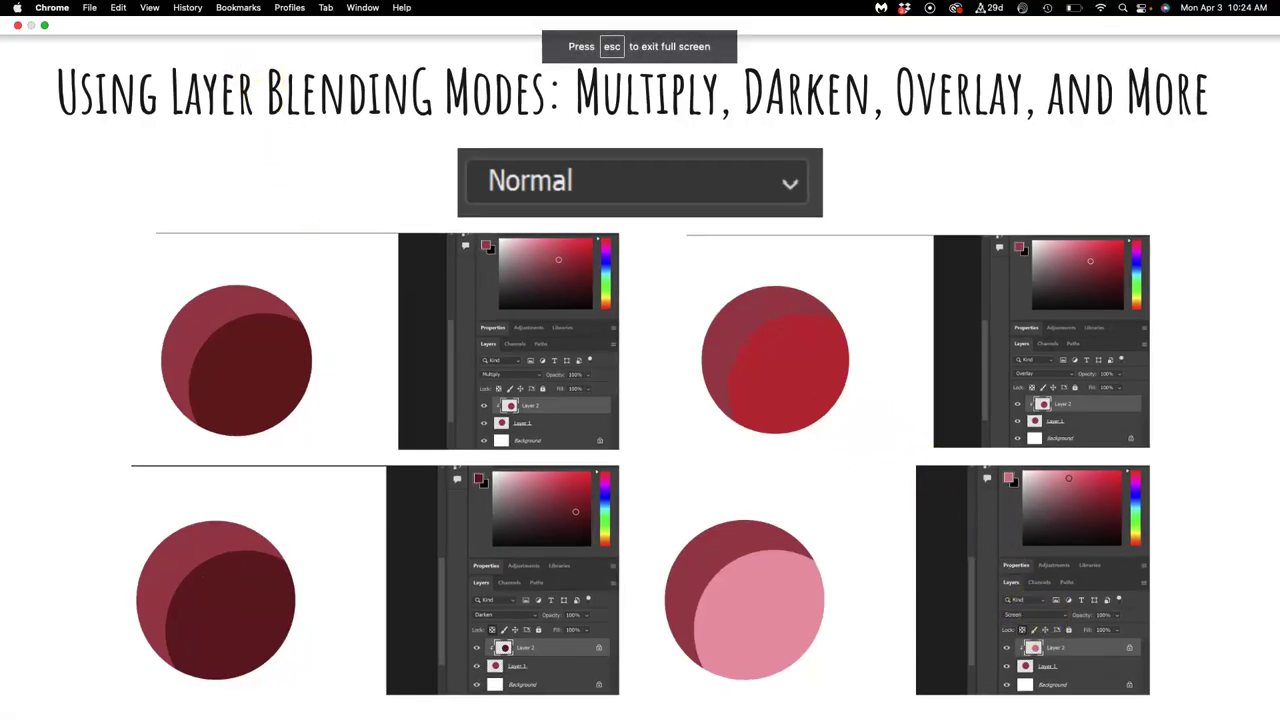
pyautogui.moveTo(44, 25)
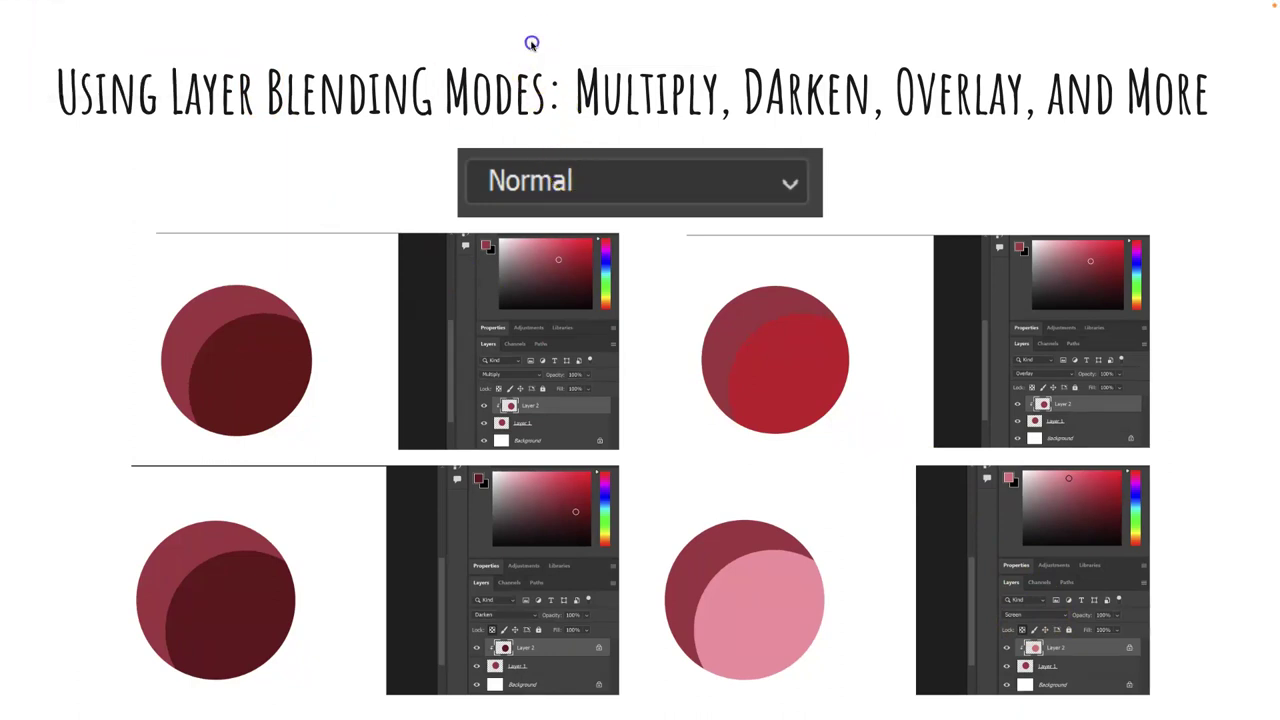
# Leave the slideshow and bring the Photoshop tiger document back to the front.
pyautogui.click(535, 42)
pyautogui.press('Escape')
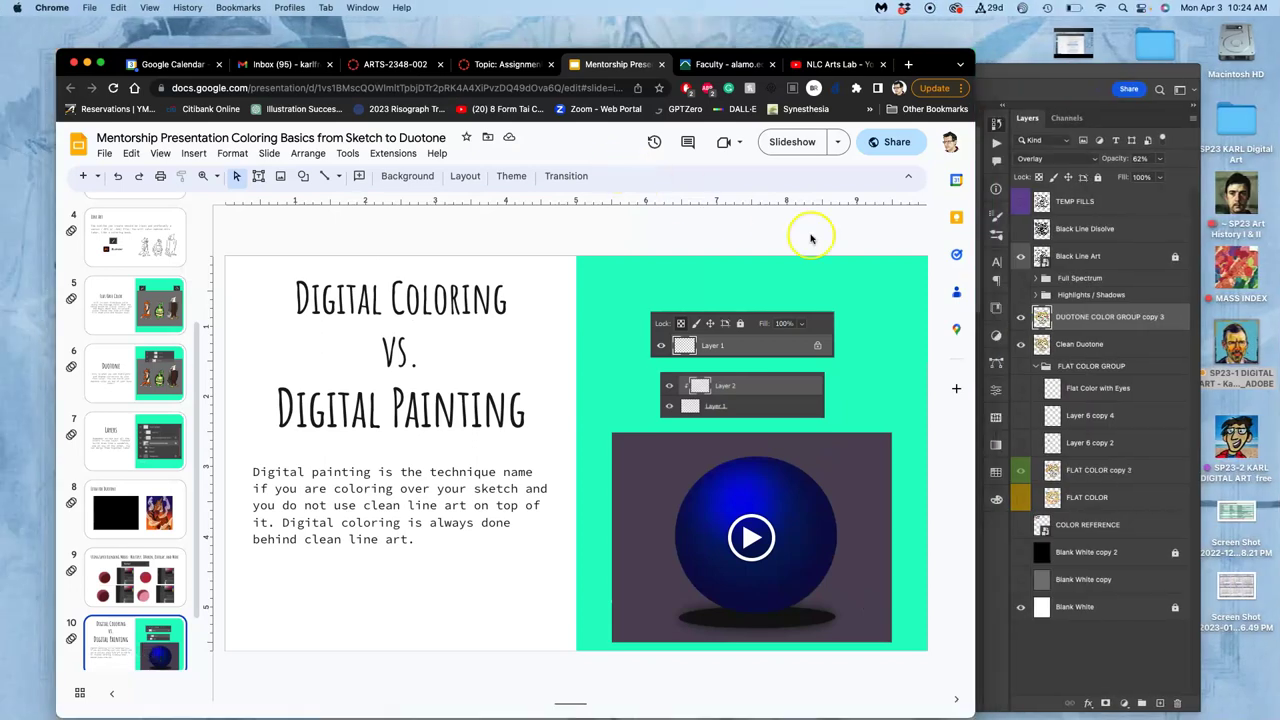
pyautogui.click(1066, 118)
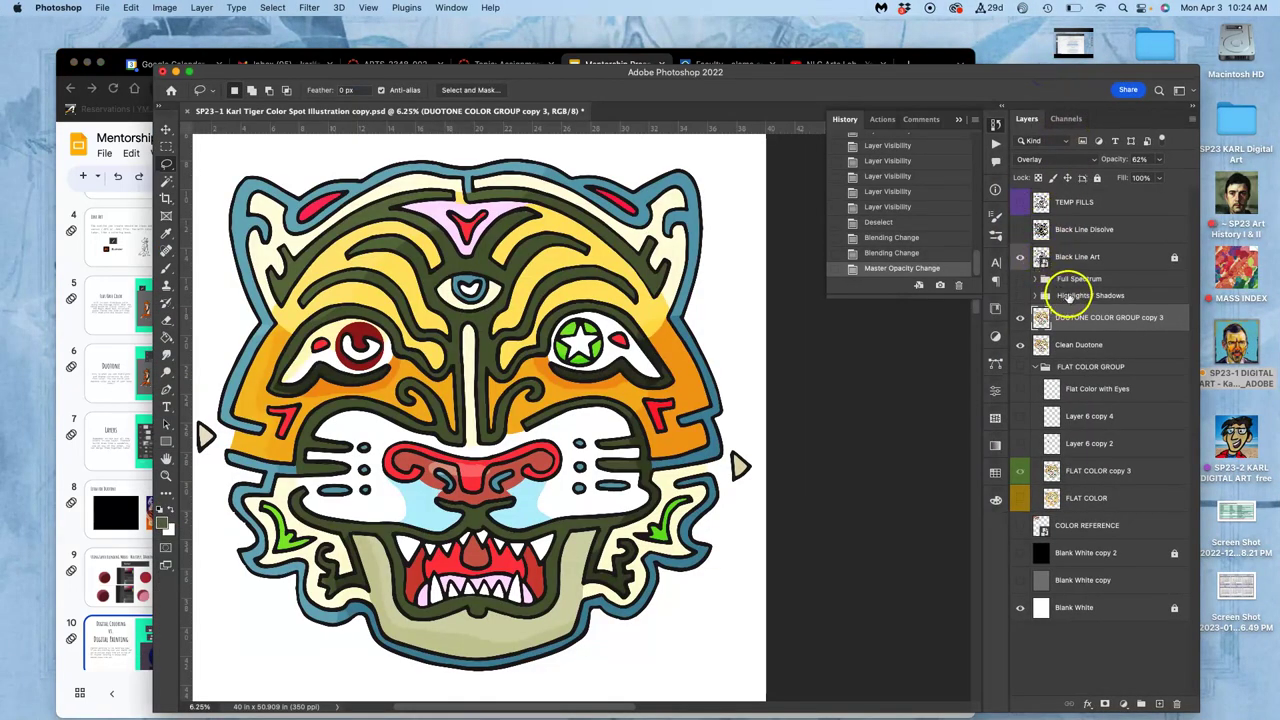
# Try Screen blending on the duotone layer and compare it hidden and shown.
pyautogui.click(1050, 160)
pyautogui.click(1035, 103)
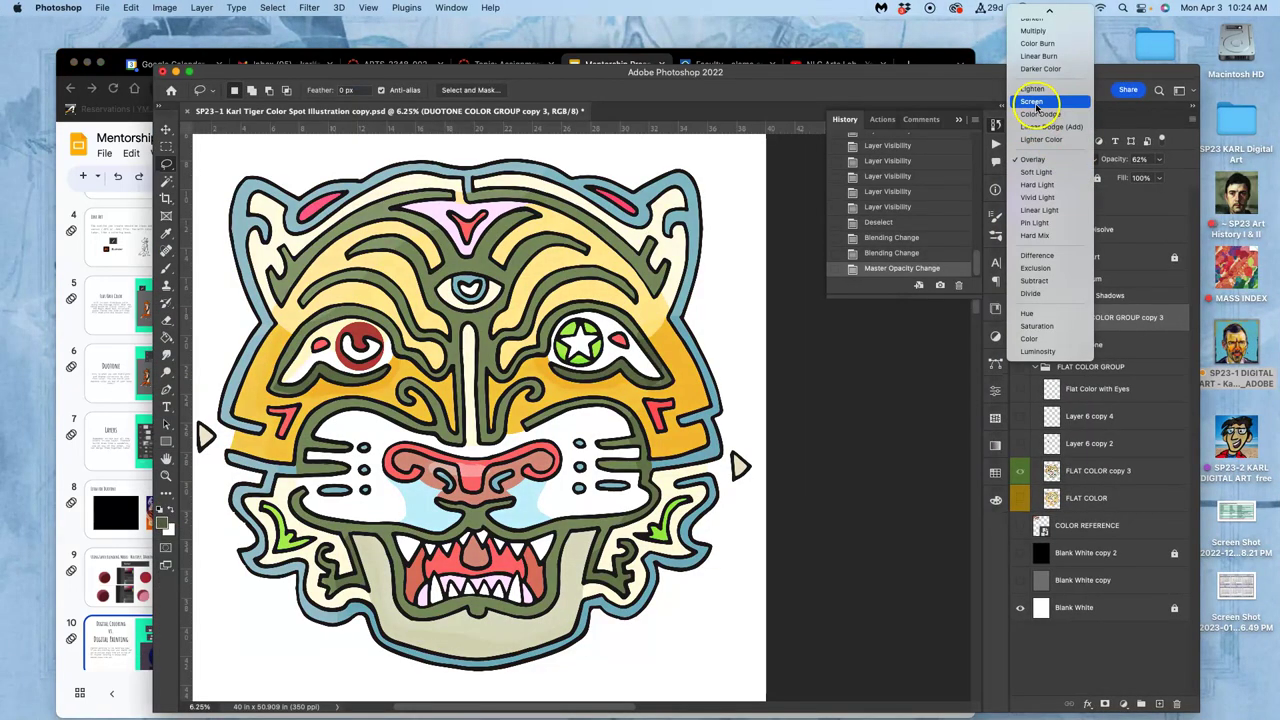
pyautogui.click(1035, 103)
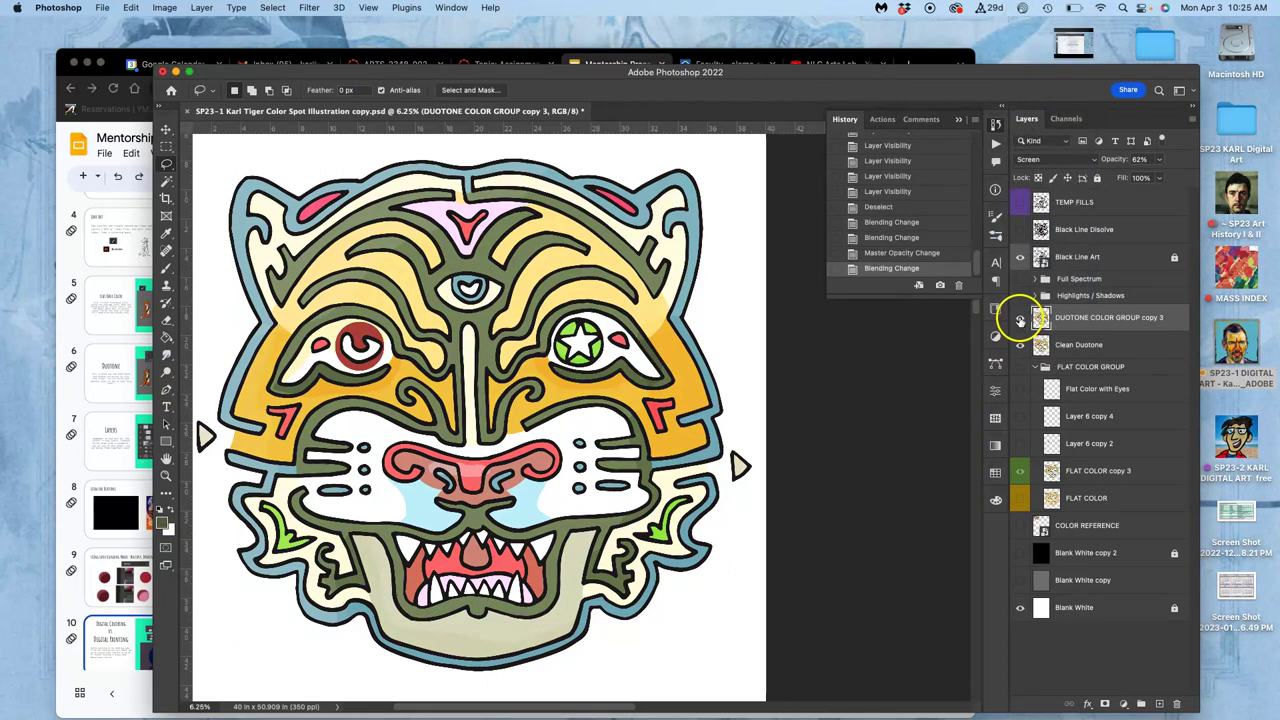
pyautogui.click(1020, 318)
pyautogui.click(1020, 318)
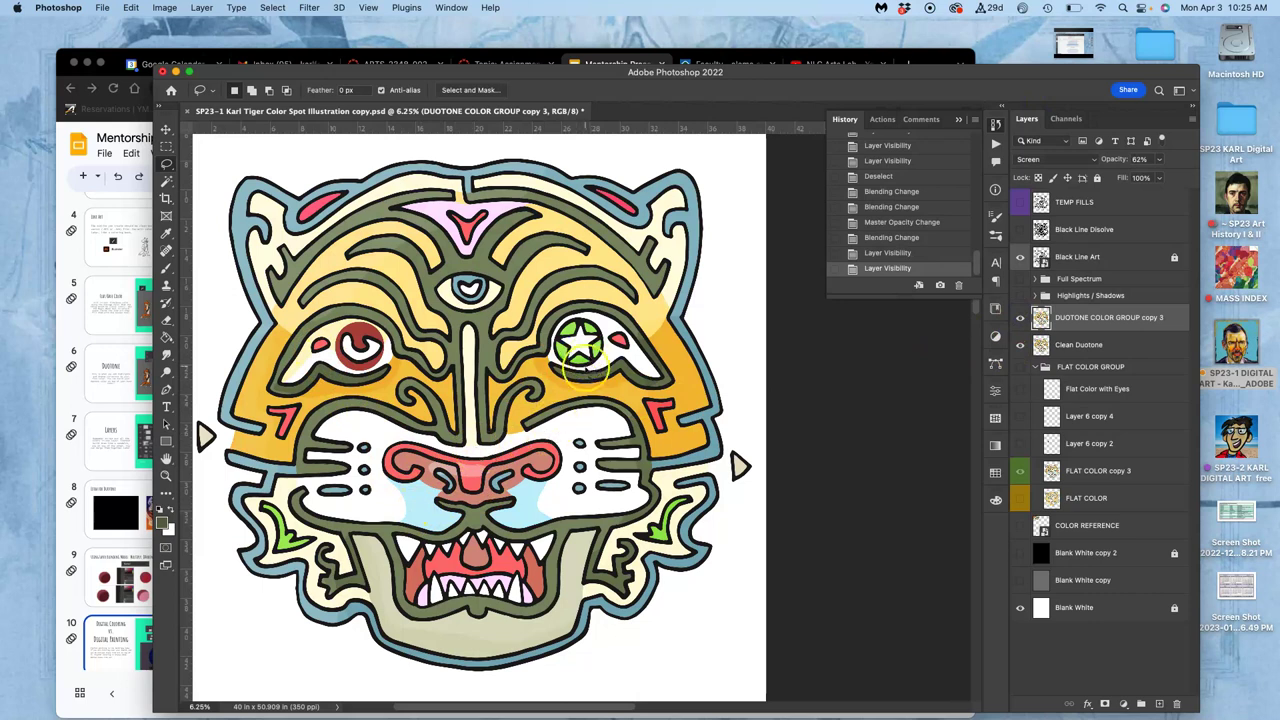
# Switch the duotone layer back to Darken and lower its opacity to 38%.
pyautogui.click(1050, 160)
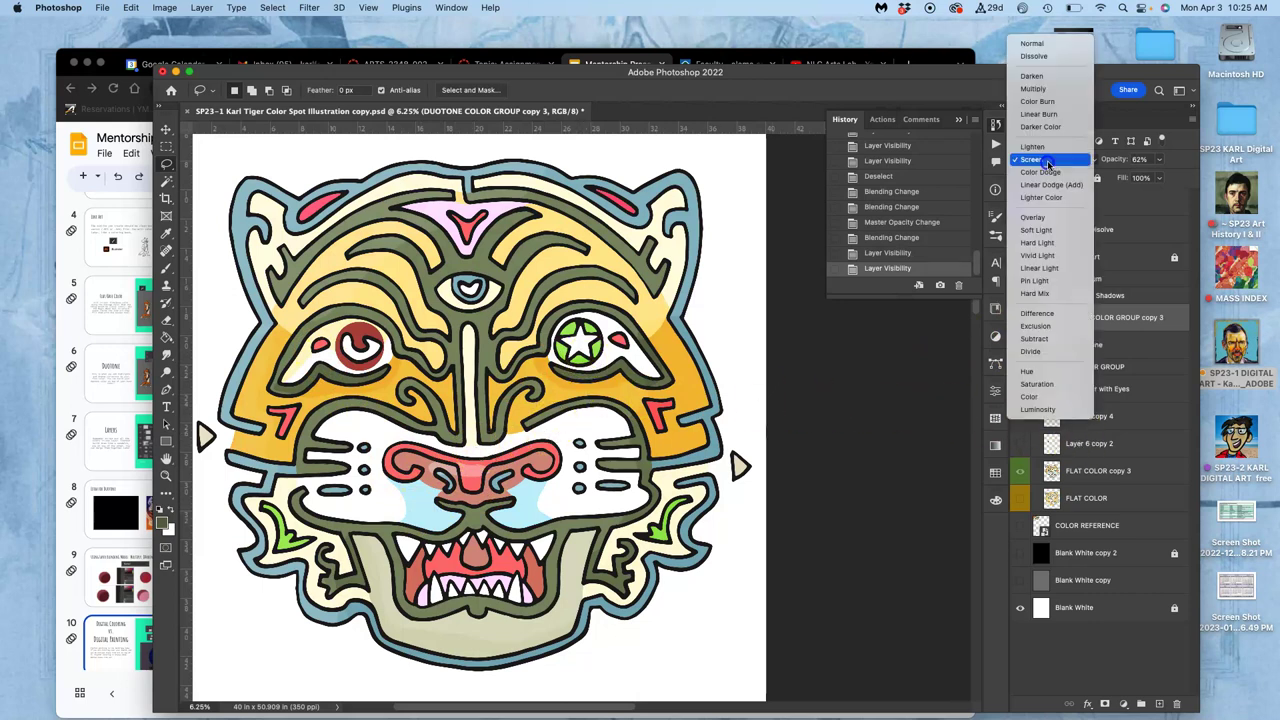
pyautogui.click(1038, 80)
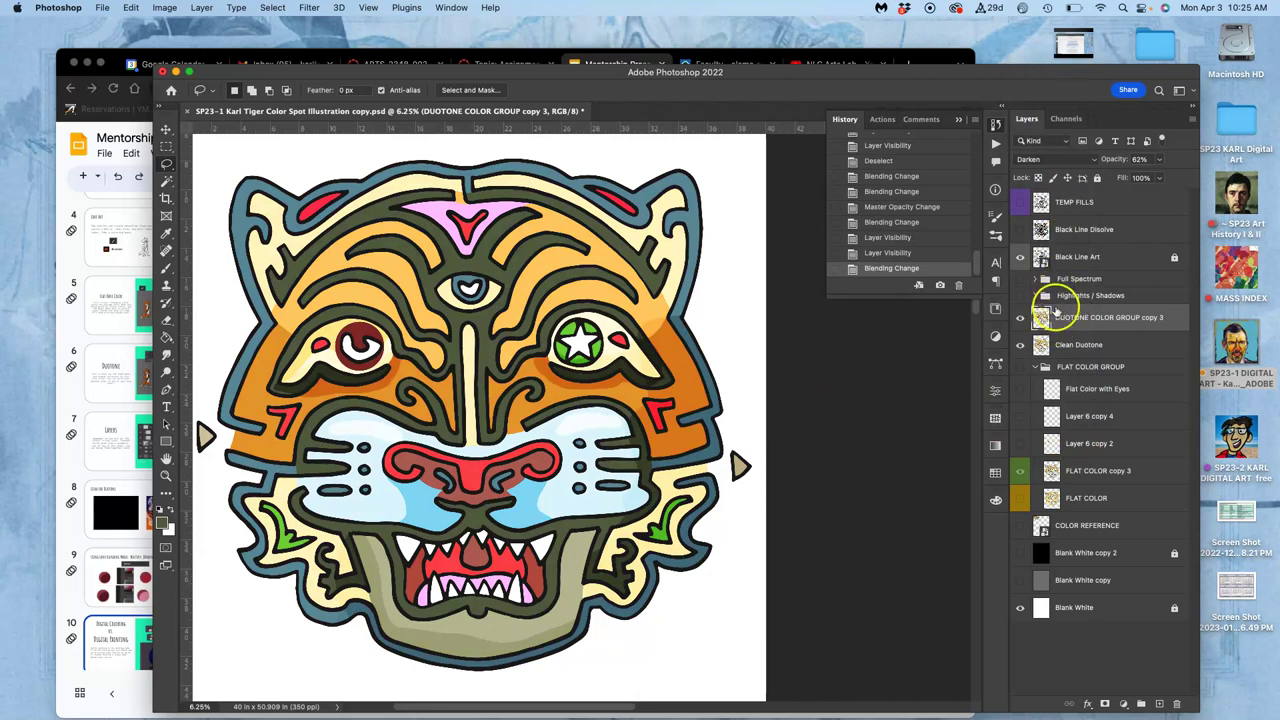
pyautogui.click(1159, 160)
pyautogui.moveTo(1150, 178); pyautogui.dragTo(1143, 178)
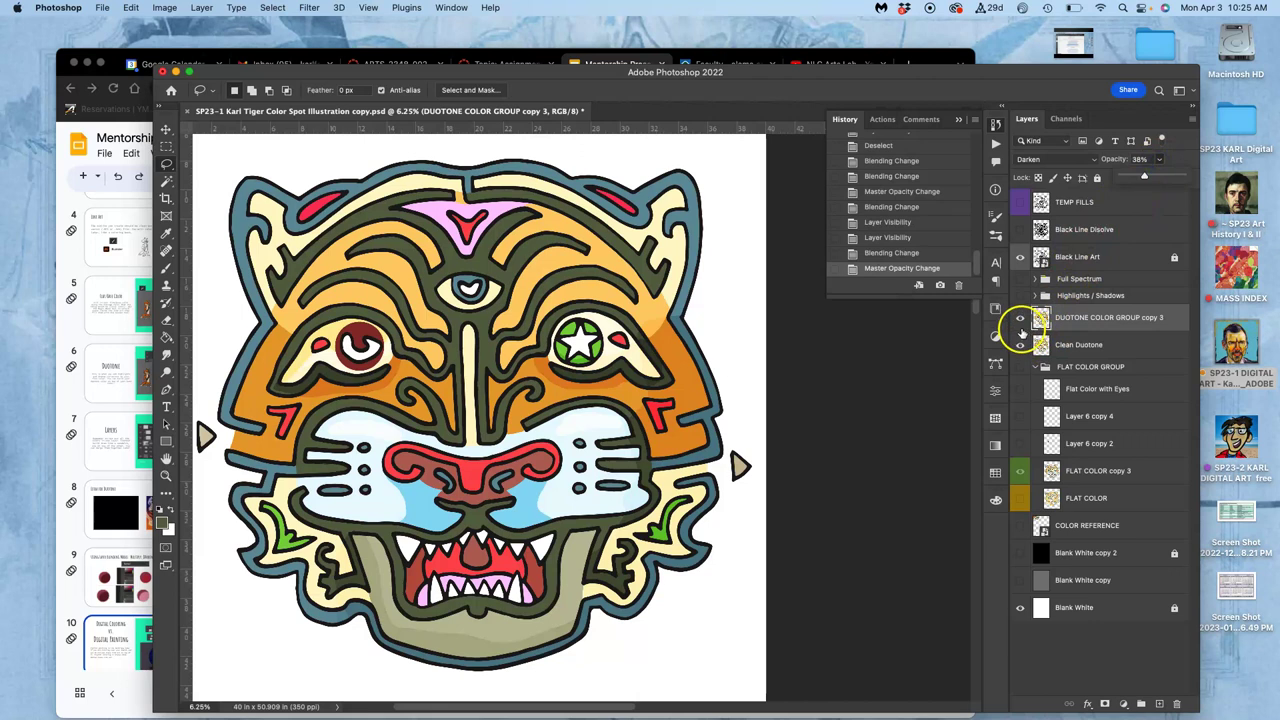
# Compare with Clean Duotone toggled, then raise DUOTONE COLOR GROUP copy 3 opacity to 100%.
pyautogui.click(1020, 318)
pyautogui.click(1020, 318)
pyautogui.click(1020, 344)
pyautogui.click(1021, 344)
pyautogui.click(1080, 342)
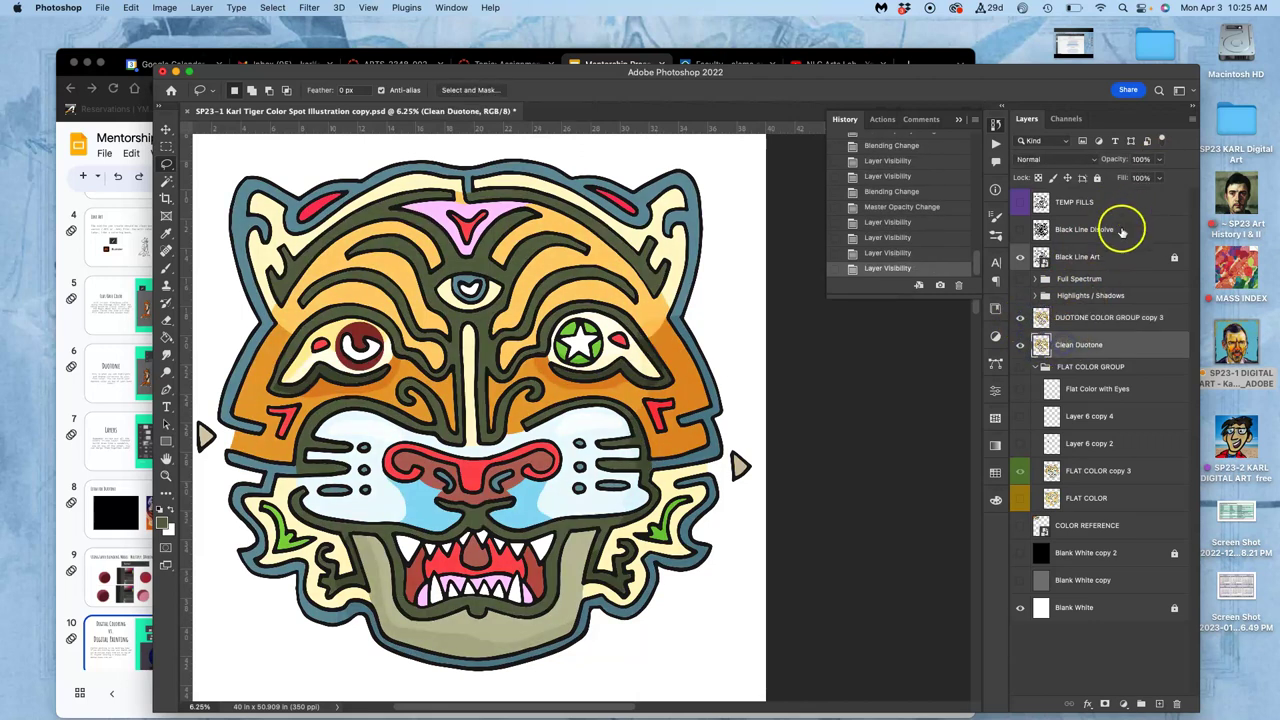
pyautogui.click(1075, 317)
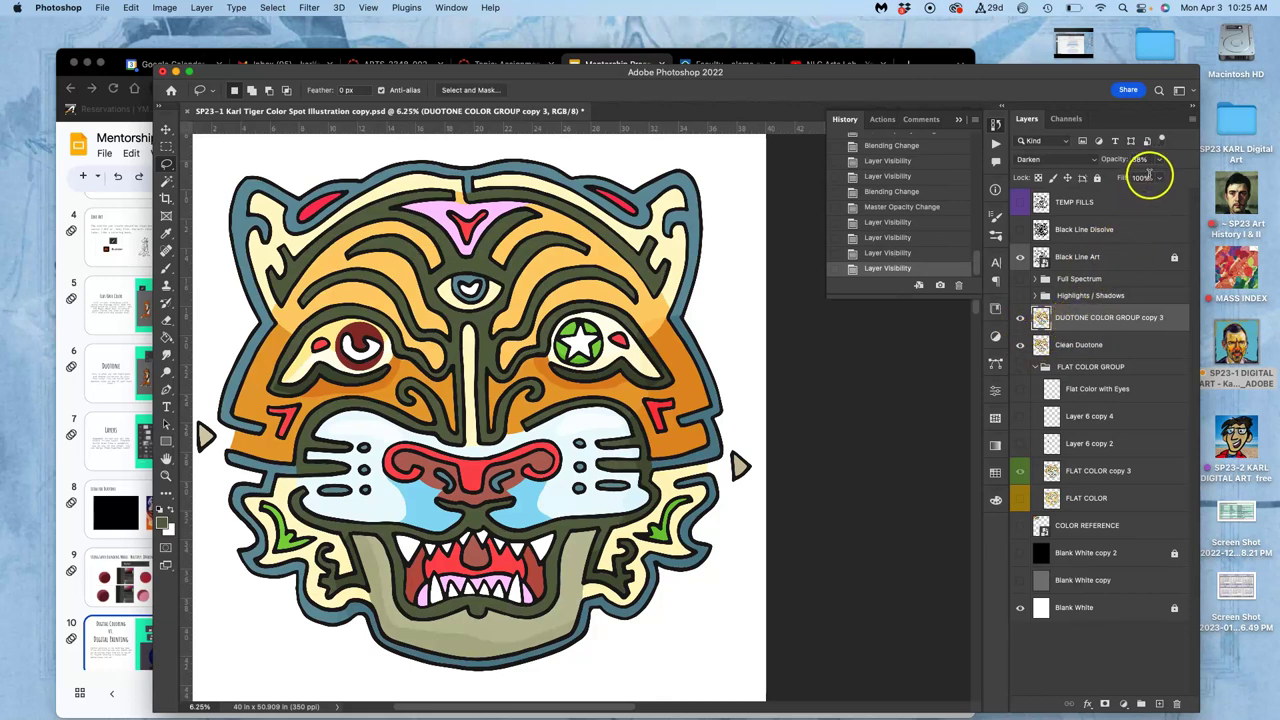
pyautogui.click(1160, 161)
pyautogui.moveTo(1152, 177); pyautogui.dragTo(1195, 176)
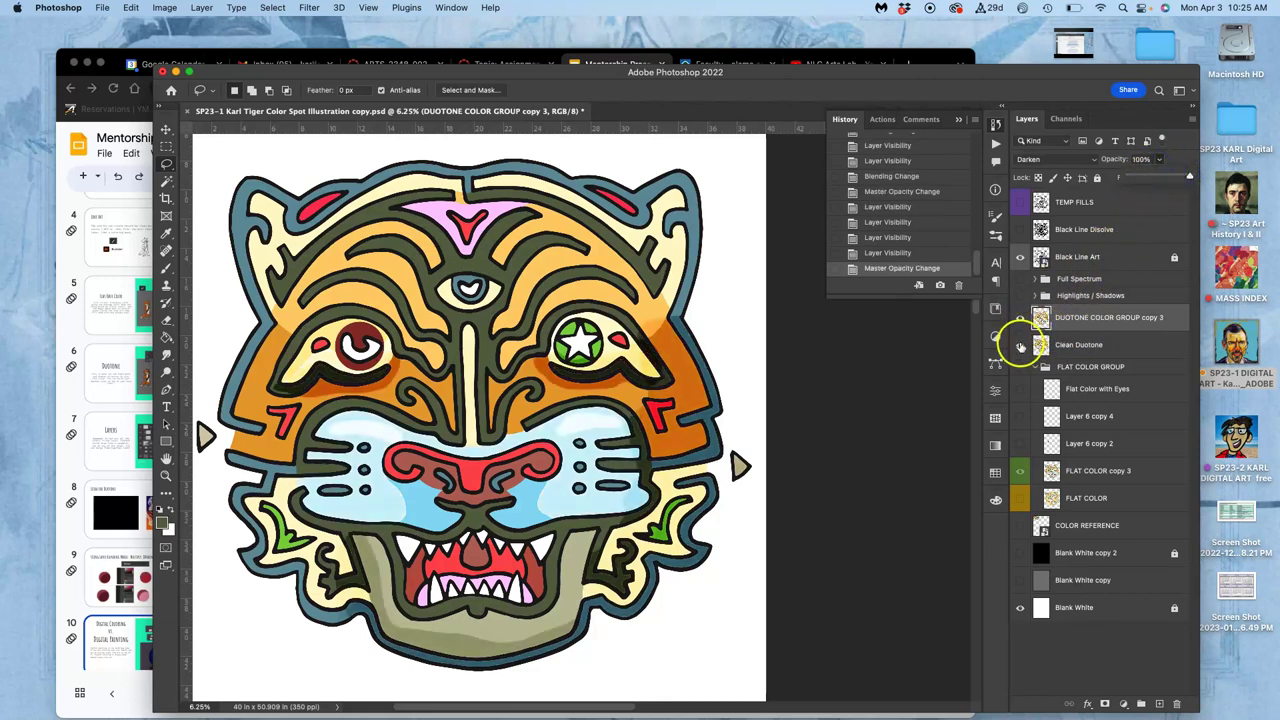
pyautogui.click(1020, 344)
pyautogui.click(1020, 344)
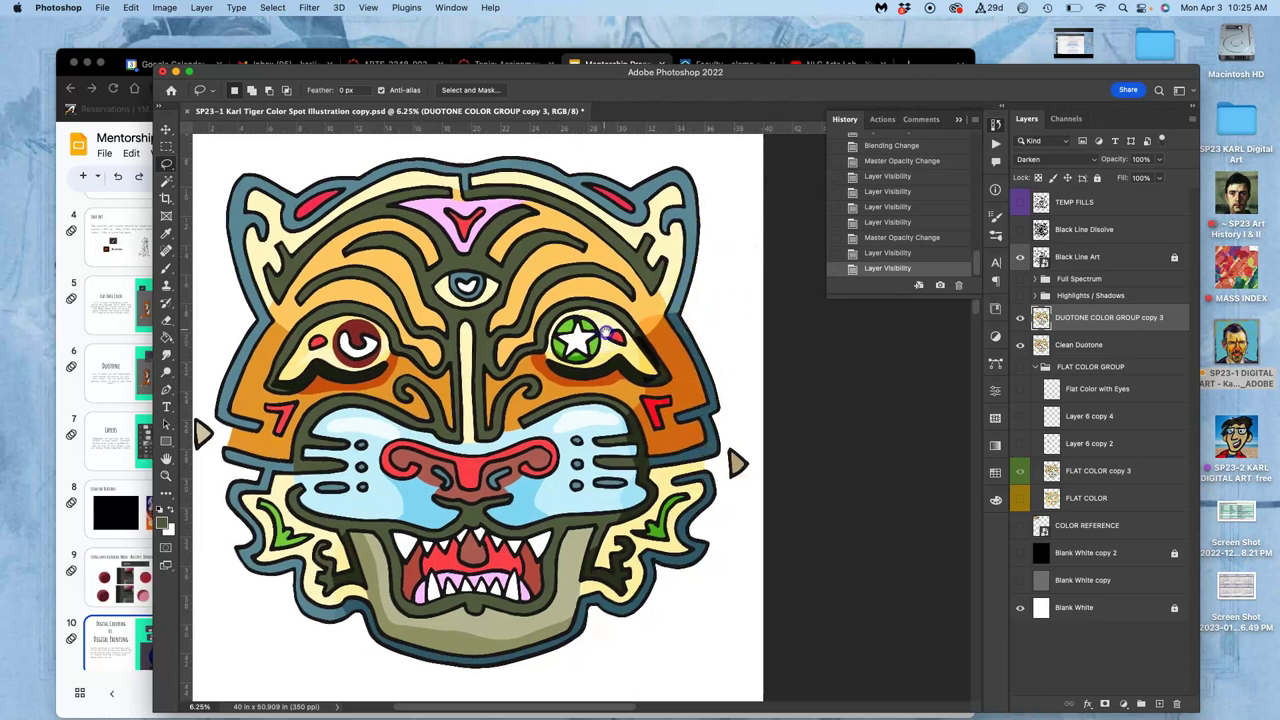
# Pan to show the whole tiger and compare with copy 3 toggled, keeping it selected.
pyautogui.moveTo(615, 286); pyautogui.dragTo(611, 230)
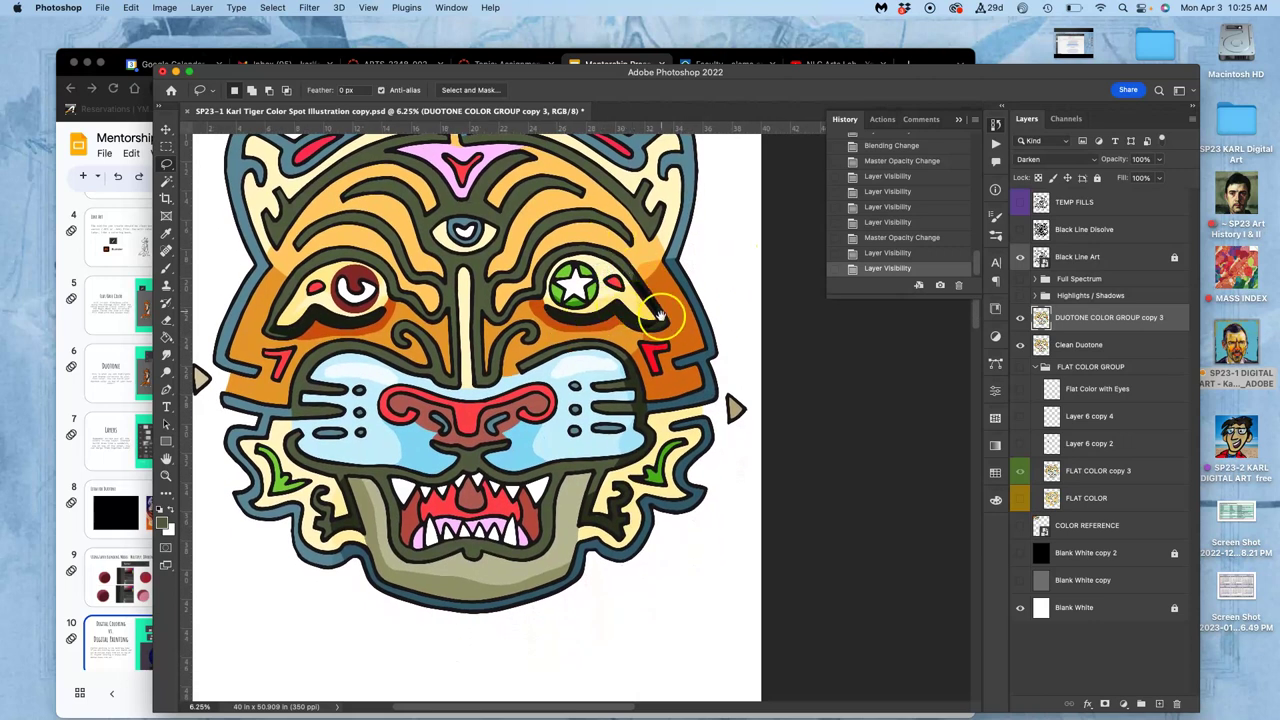
pyautogui.moveTo(648, 300); pyautogui.dragTo(652, 366)
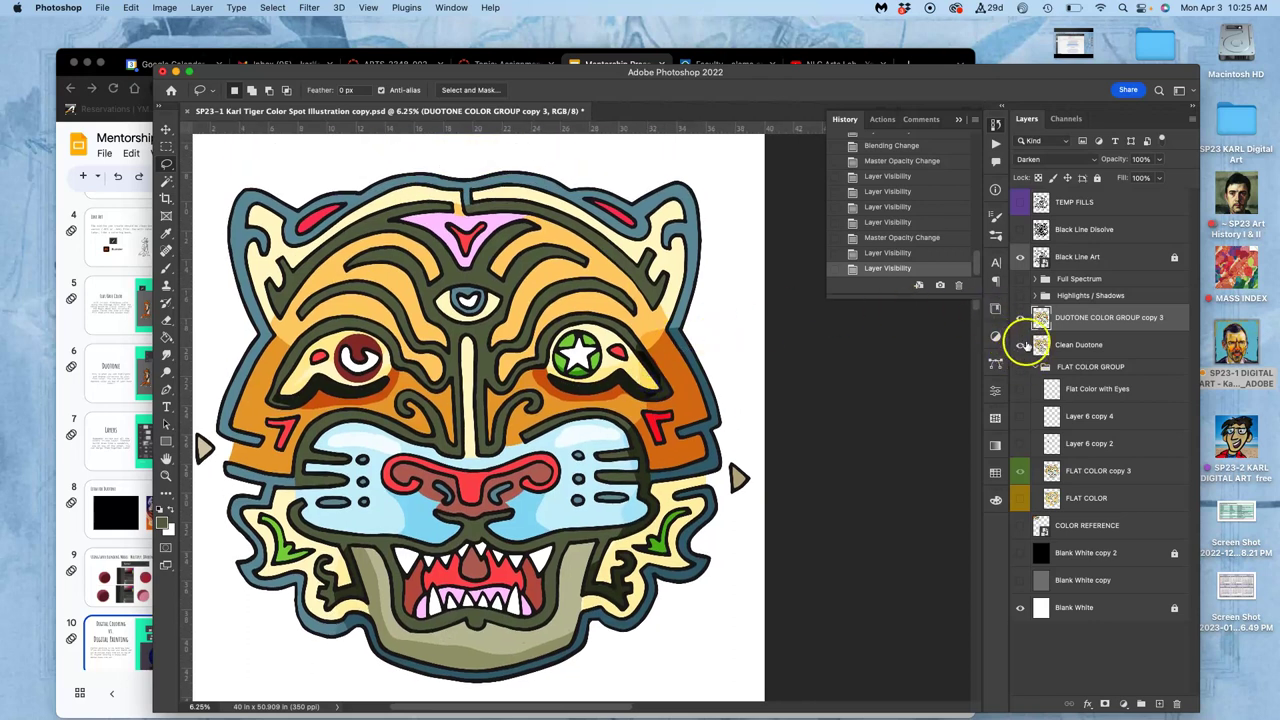
pyautogui.click(1020, 317)
pyautogui.click(1020, 317)
pyautogui.click(1075, 347)
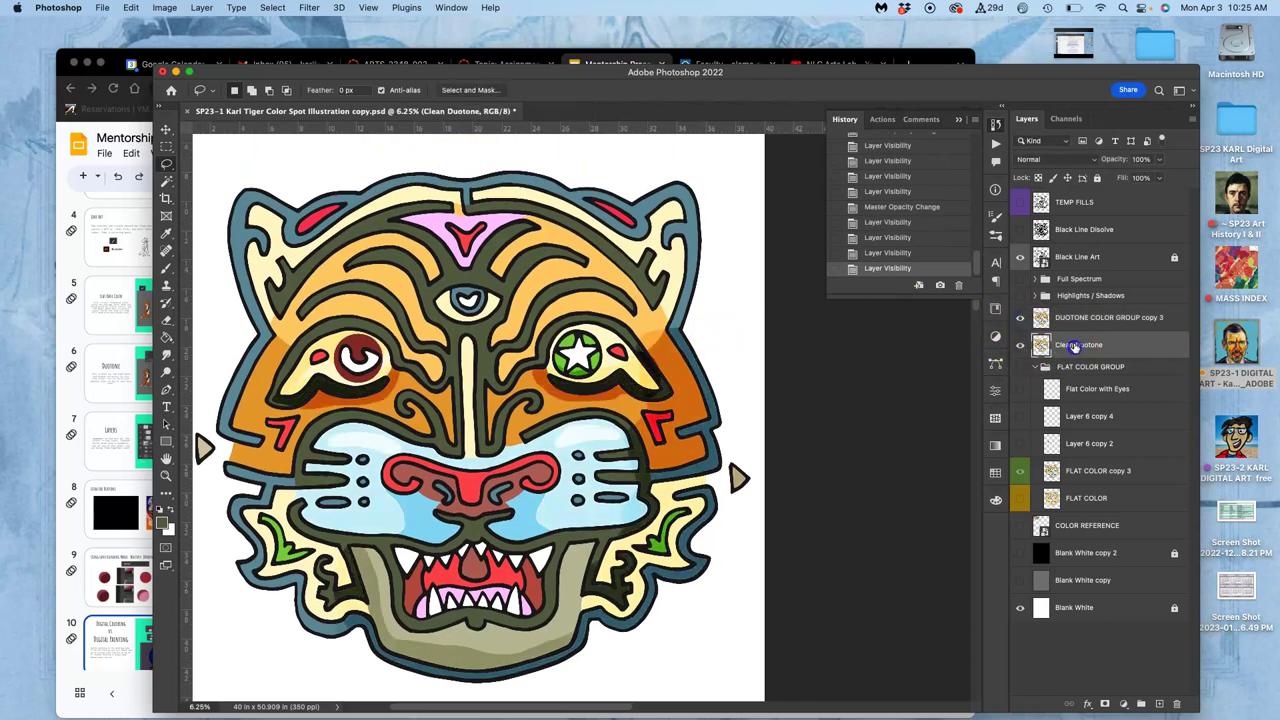
pyautogui.click(1066, 314)
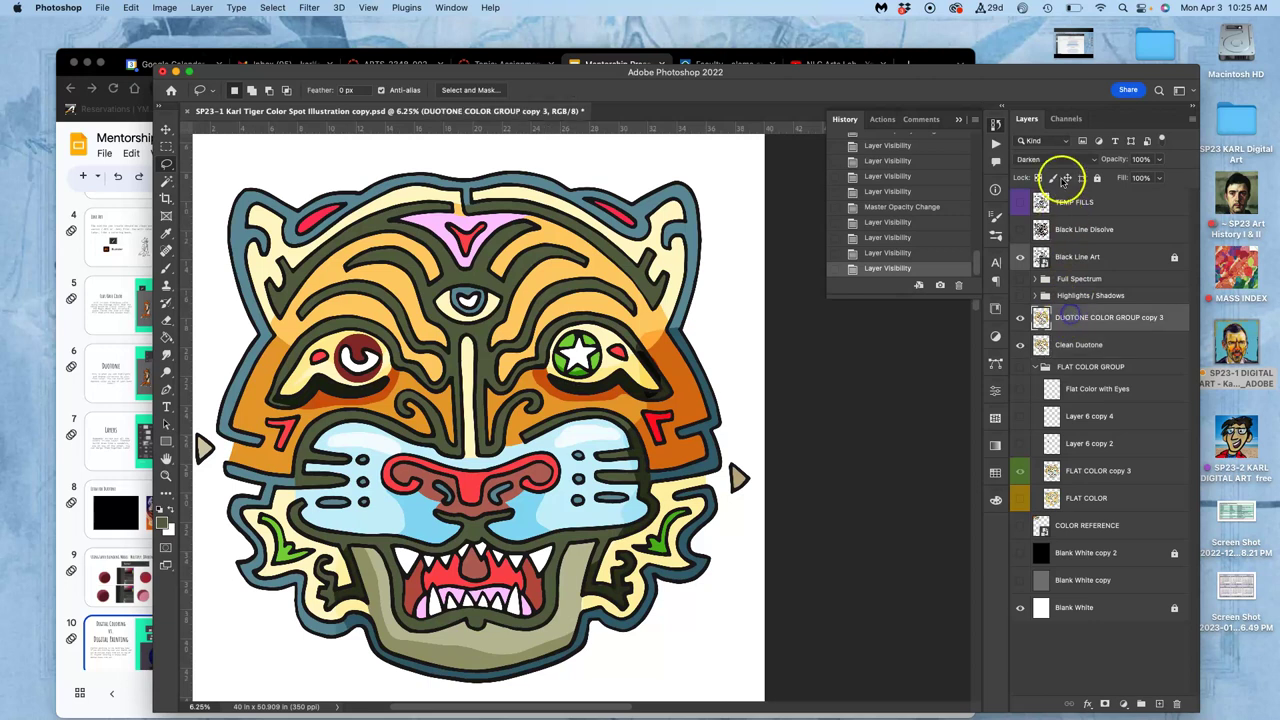
# Duplicate the duotone layer as copy 4 in Normal mode and move Clean Duotone above it.
pyautogui.press('super+j')
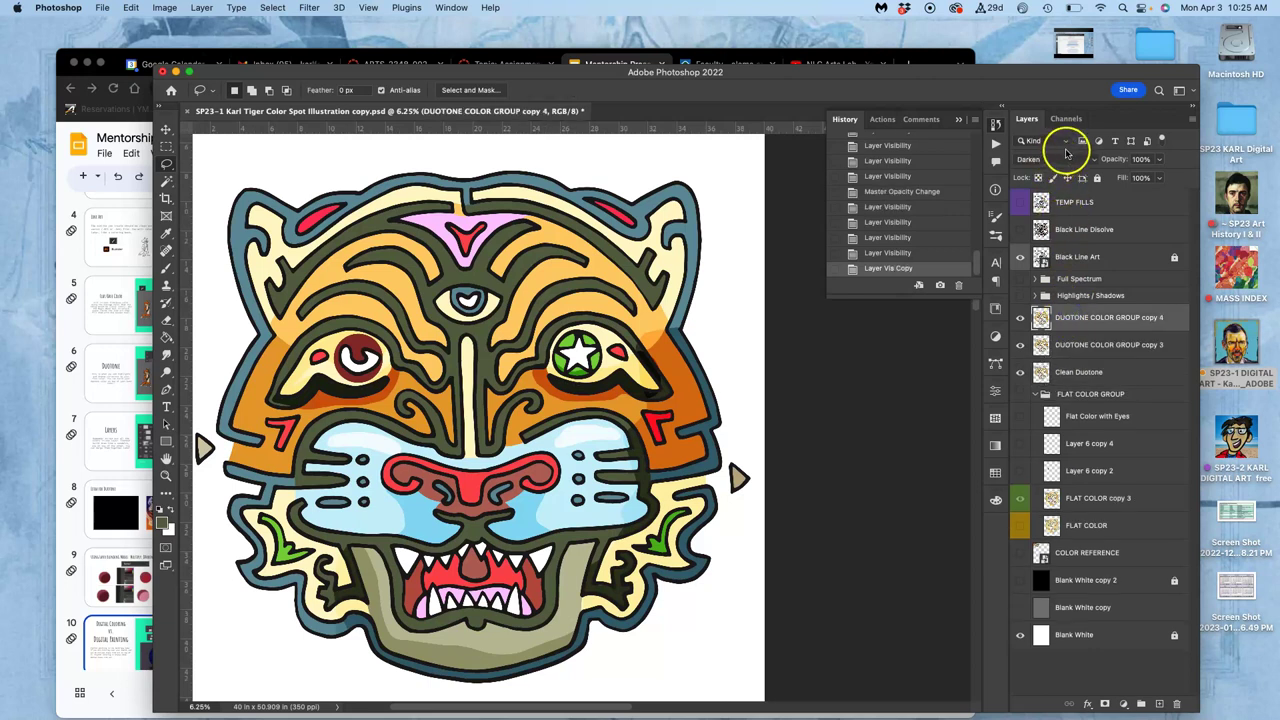
pyautogui.click(1056, 160)
pyautogui.click(1033, 126)
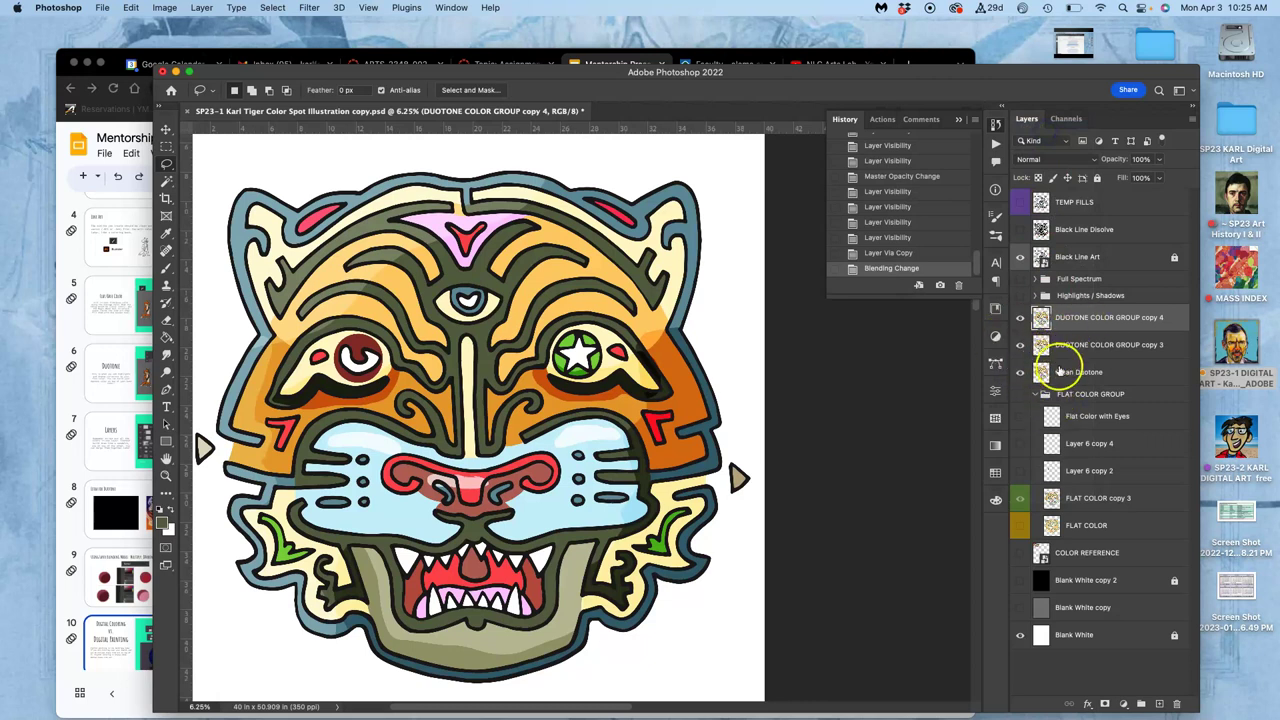
pyautogui.moveTo(1057, 368); pyautogui.dragTo(1060, 313)
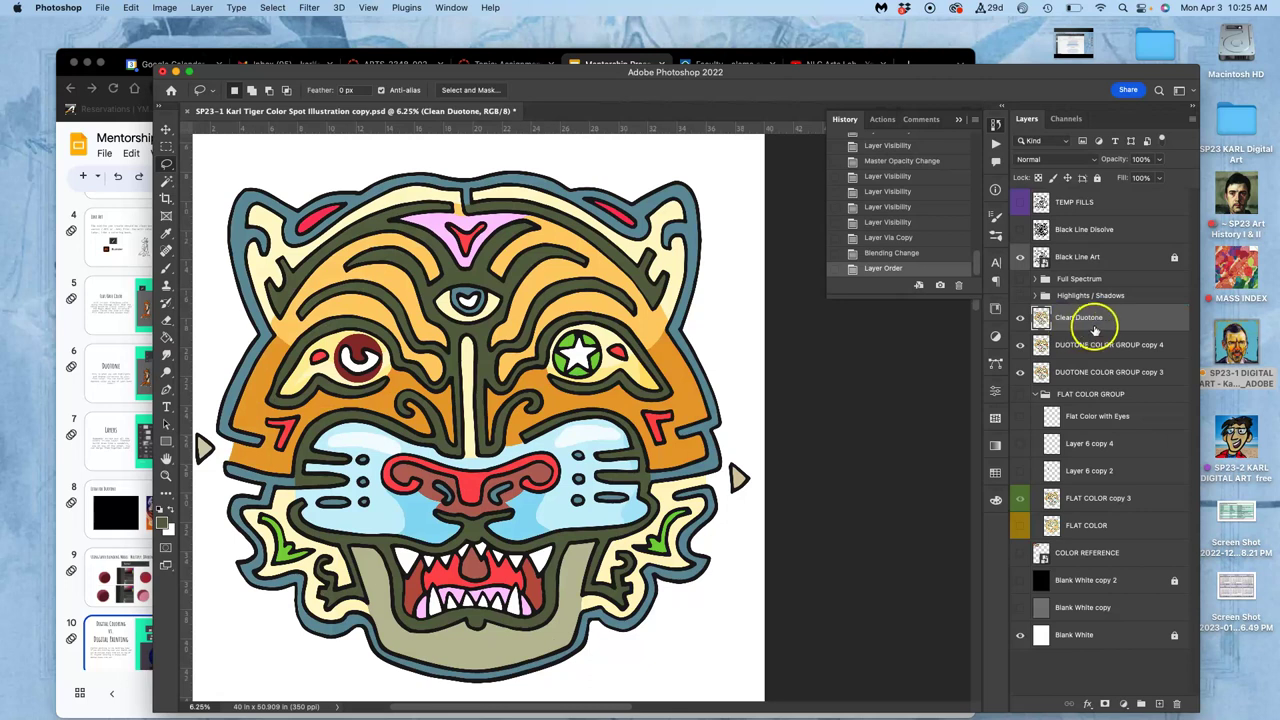
# Set Clean Duotone to Overlay blending at 43% opacity.
pyautogui.click(1158, 159)
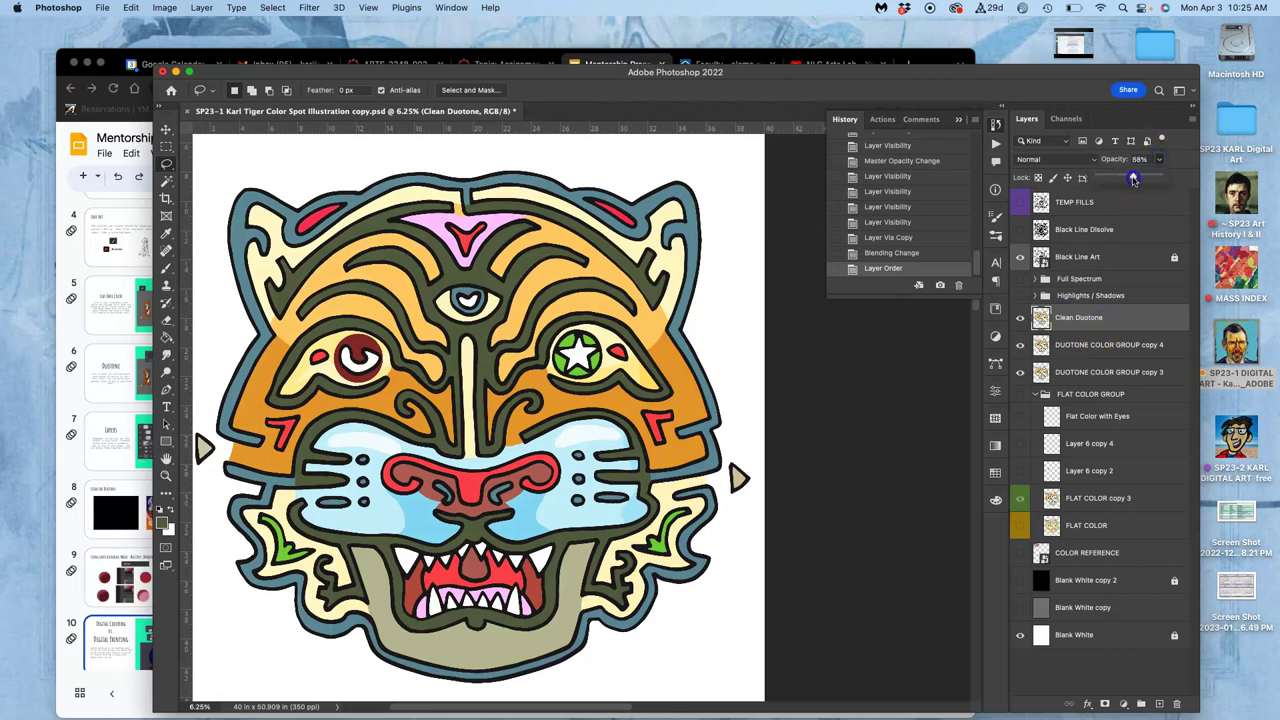
pyautogui.moveTo(1132, 179); pyautogui.dragTo(1124, 178)
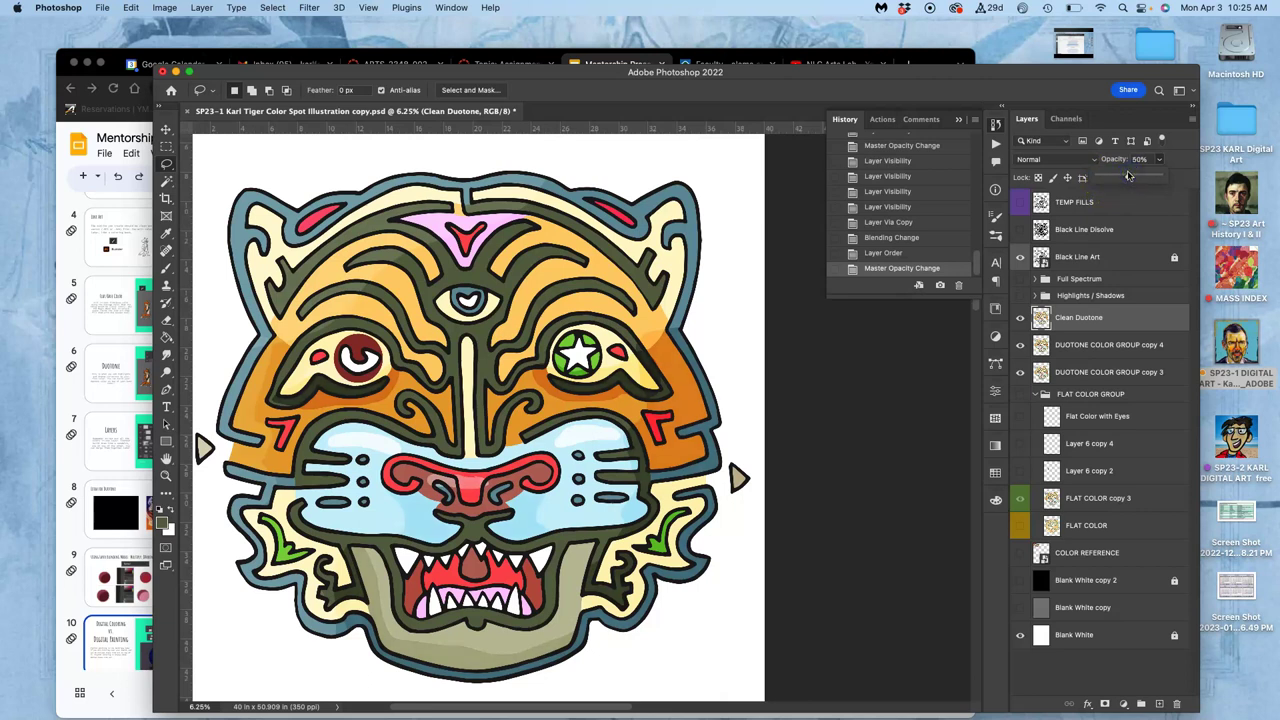
pyautogui.click(1045, 159)
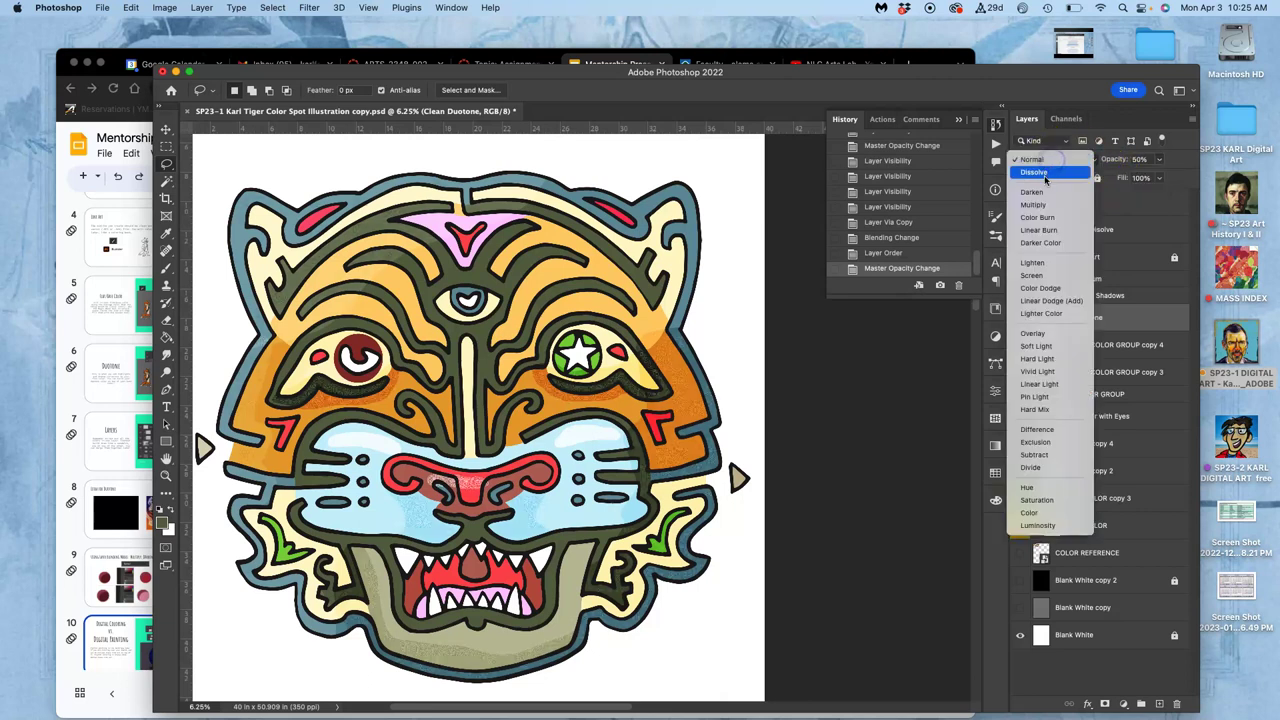
pyautogui.click(1043, 211)
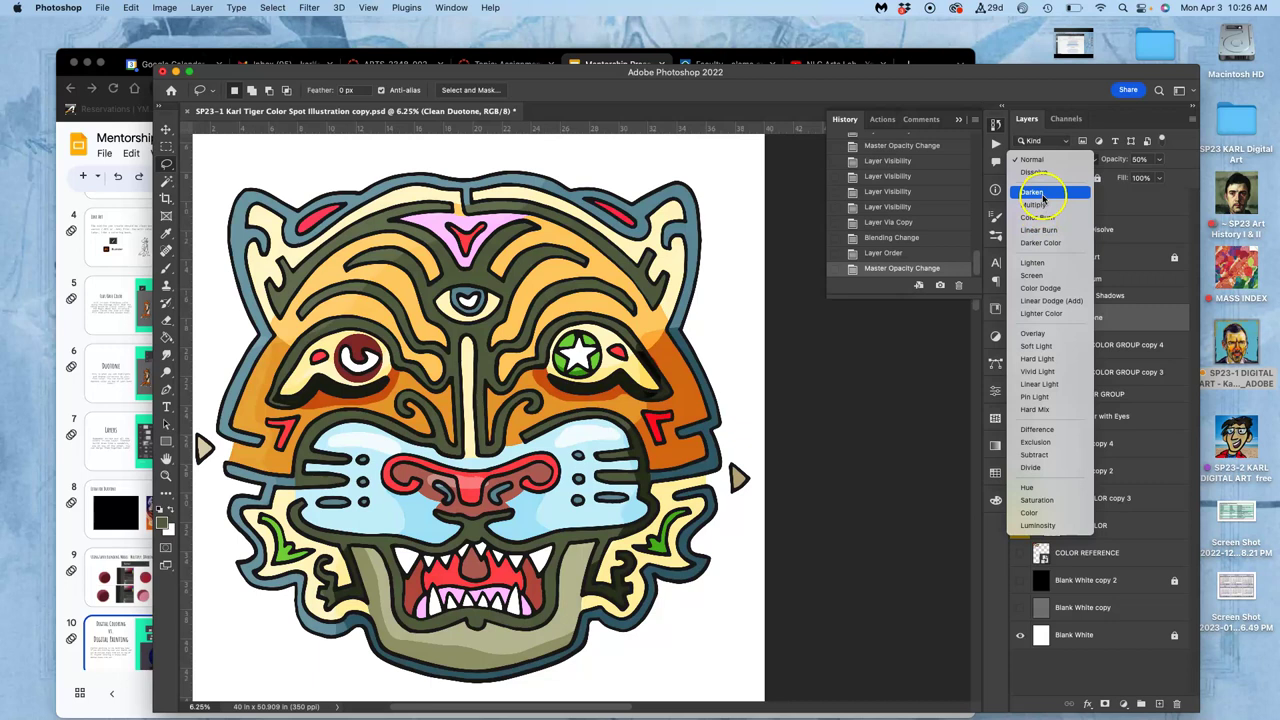
pyautogui.click(1036, 331)
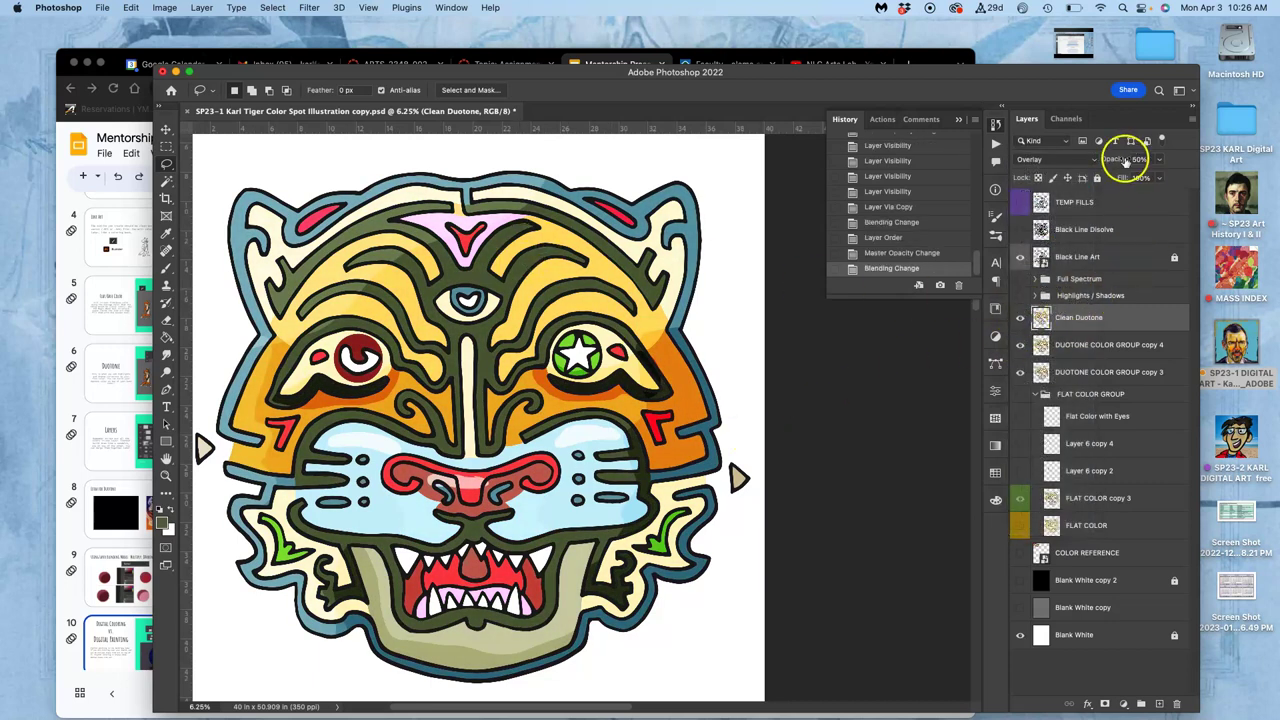
pyautogui.click(1158, 160)
pyautogui.moveTo(1157, 176); pyautogui.dragTo(1148, 177)
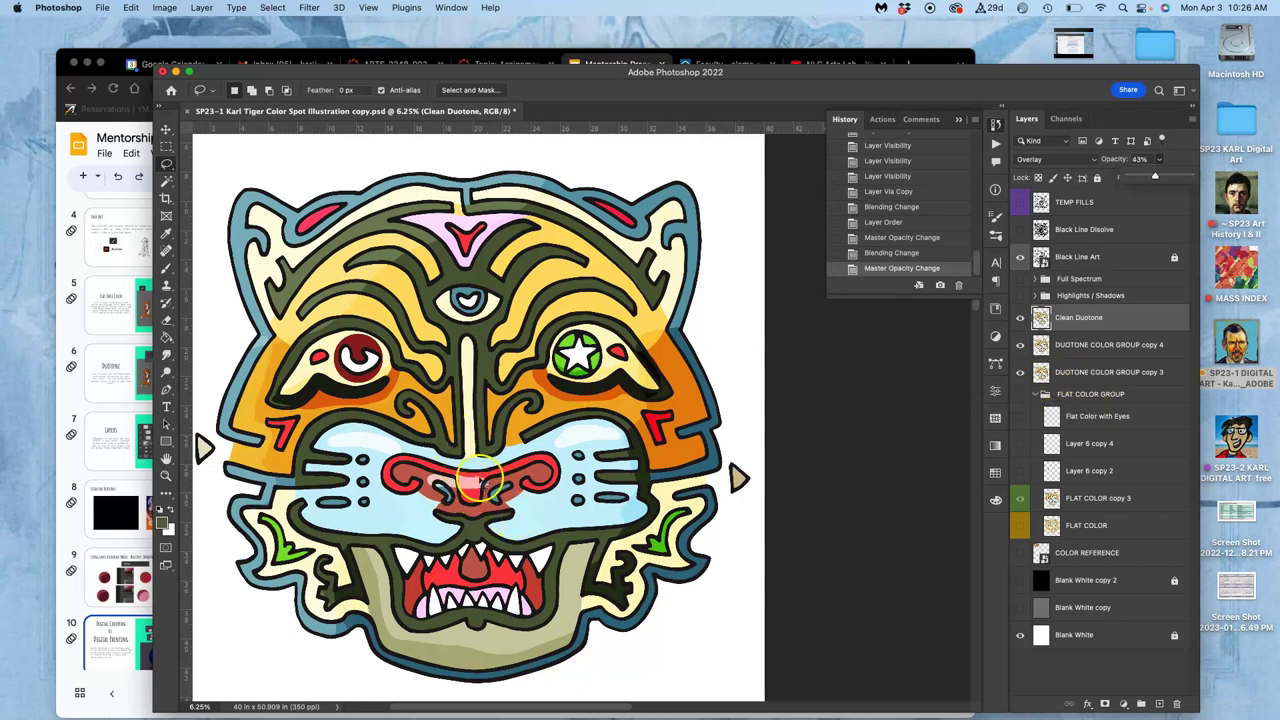
# Toggle the duotone copy layers to compare against the line art, then select copy 3.
pyautogui.click(1020, 345)
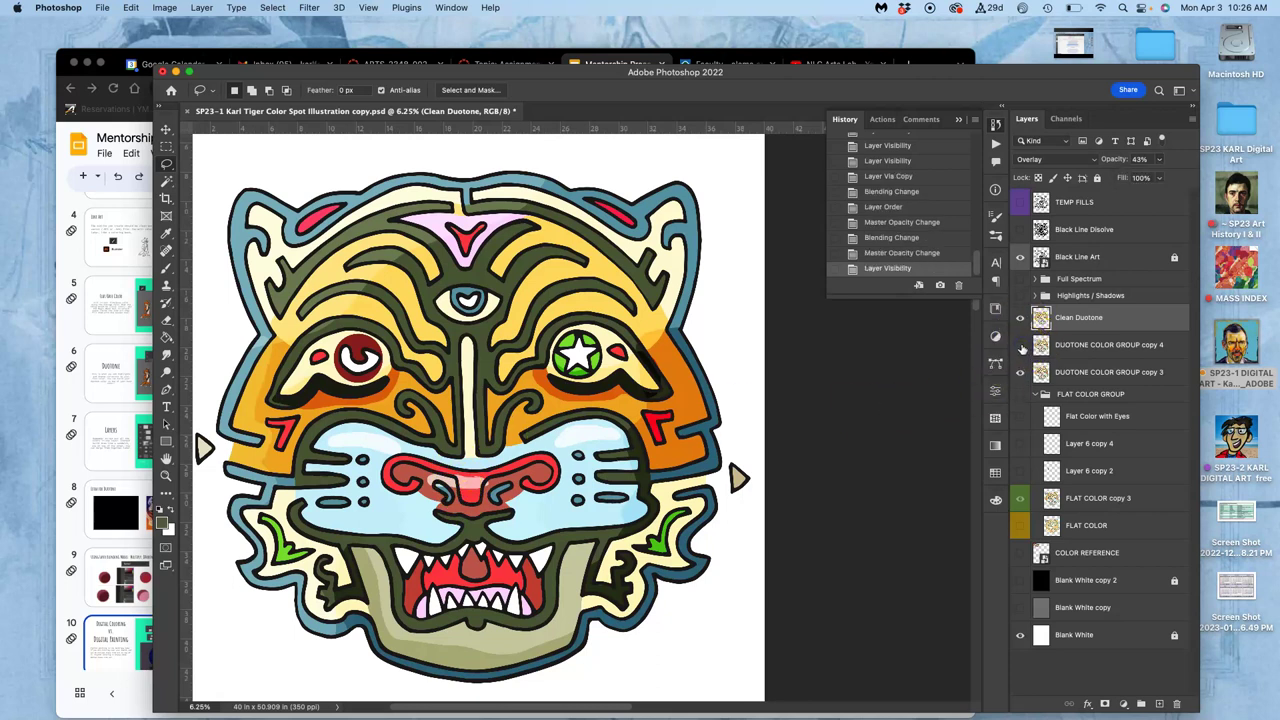
pyautogui.click(1020, 345)
pyautogui.click(1020, 345)
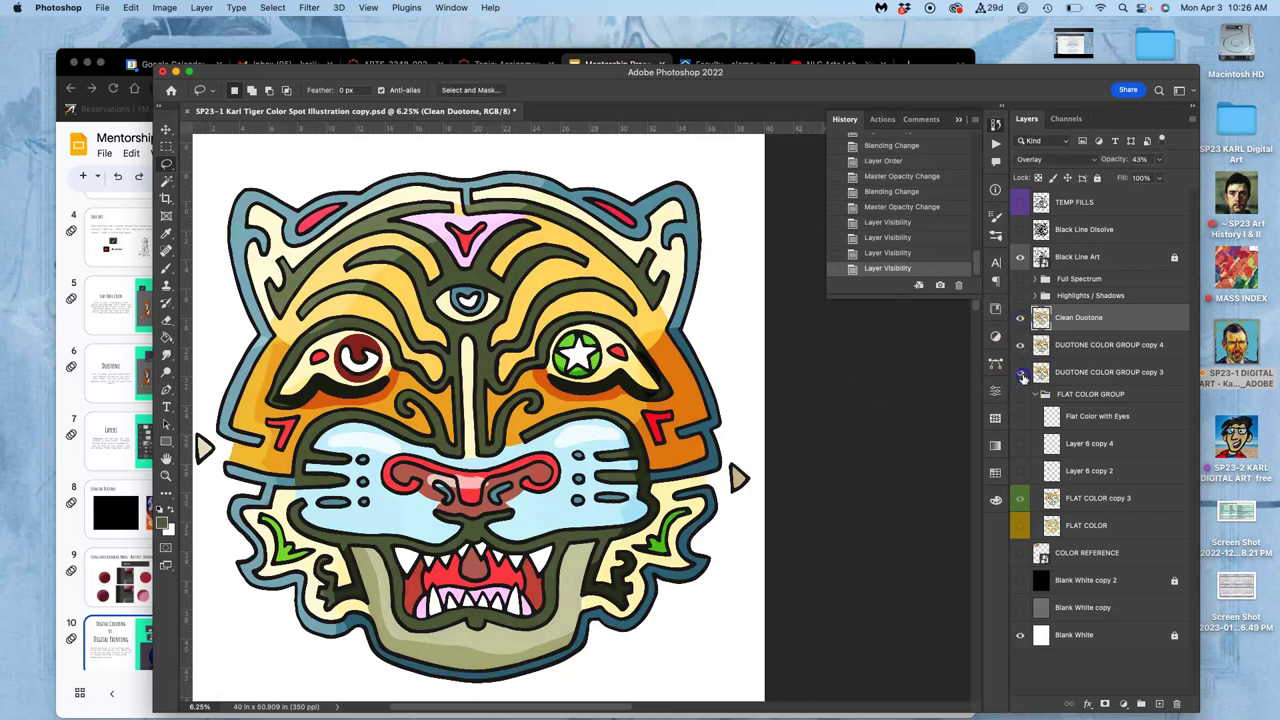
pyautogui.click(1020, 372)
pyautogui.click(1020, 372)
pyautogui.click(1020, 327)
pyautogui.click(1020, 345)
pyautogui.click(1020, 372)
pyautogui.click(1020, 372)
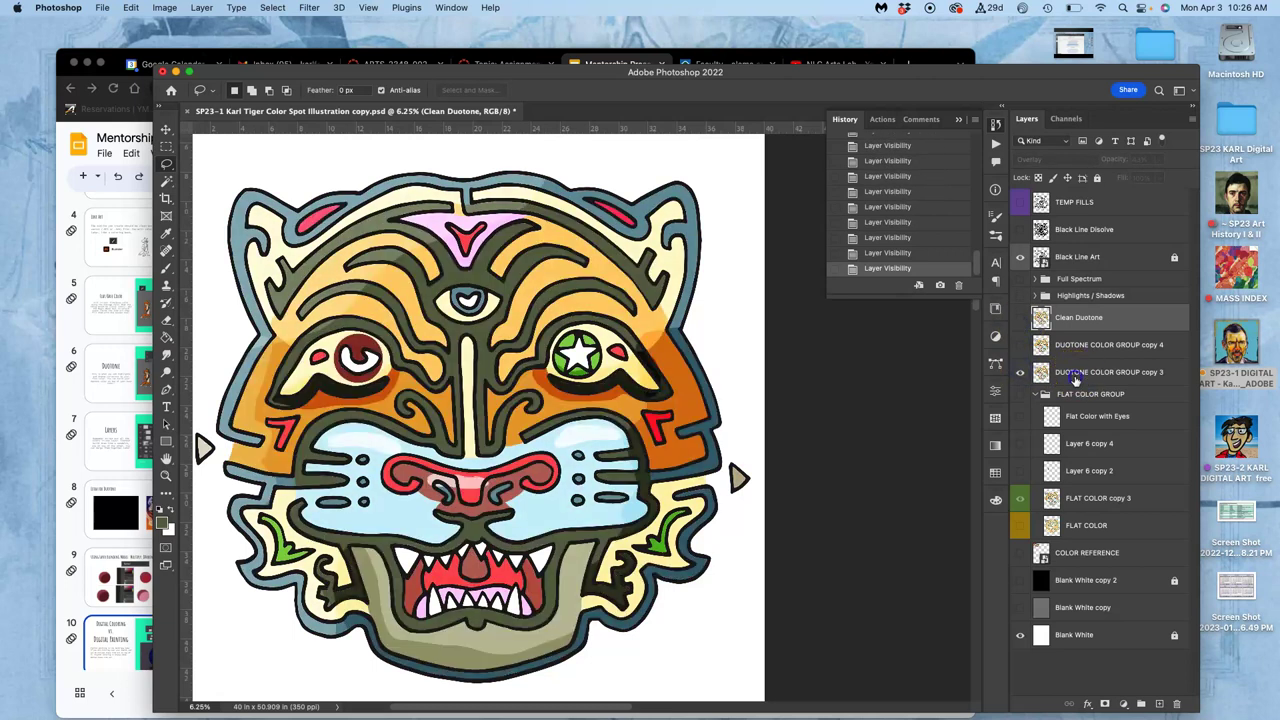
pyautogui.click(1068, 372)
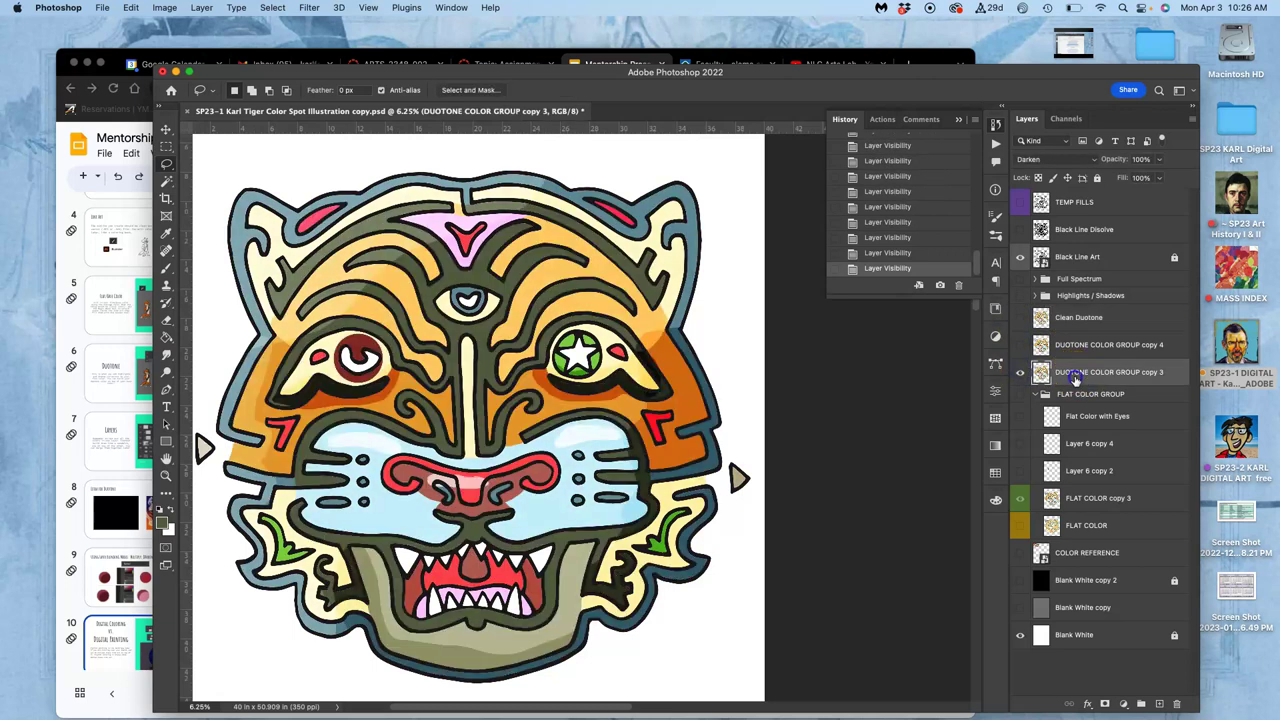
# Paint-bucket the gap between the nostrils red and fill small nose patches on copy 4.
pyautogui.click(166, 337)
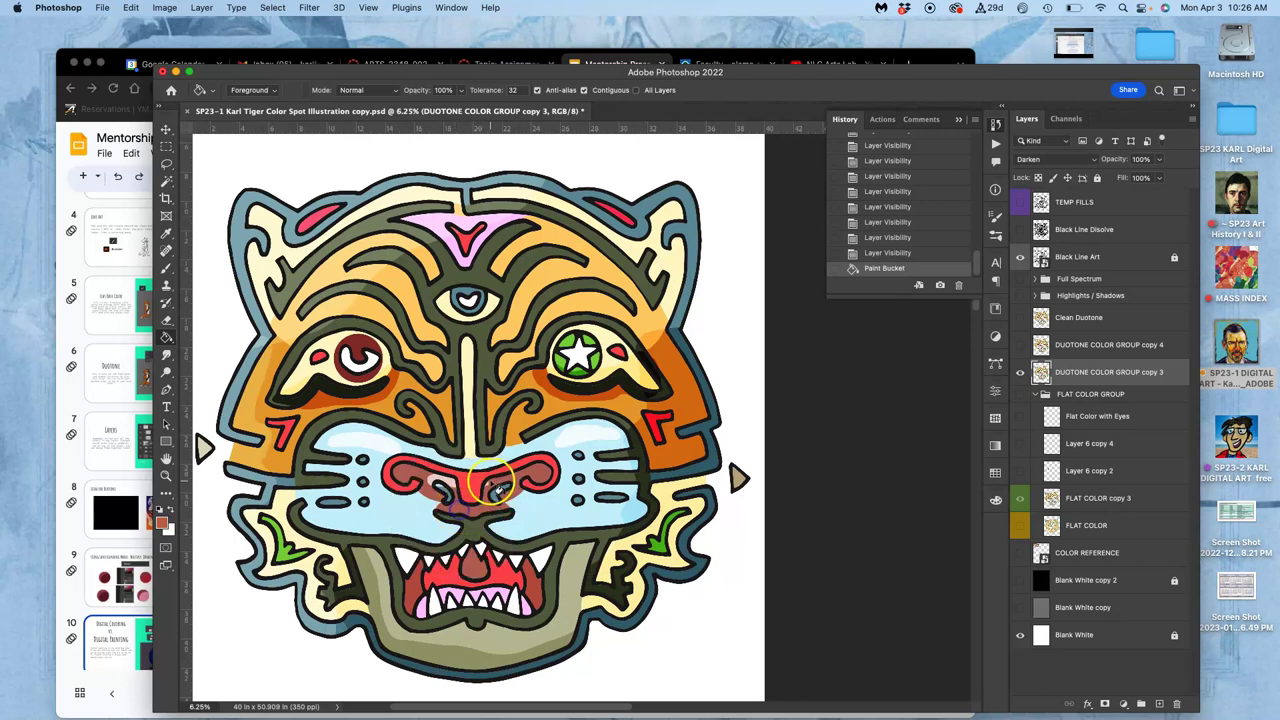
pyautogui.click(486, 497)
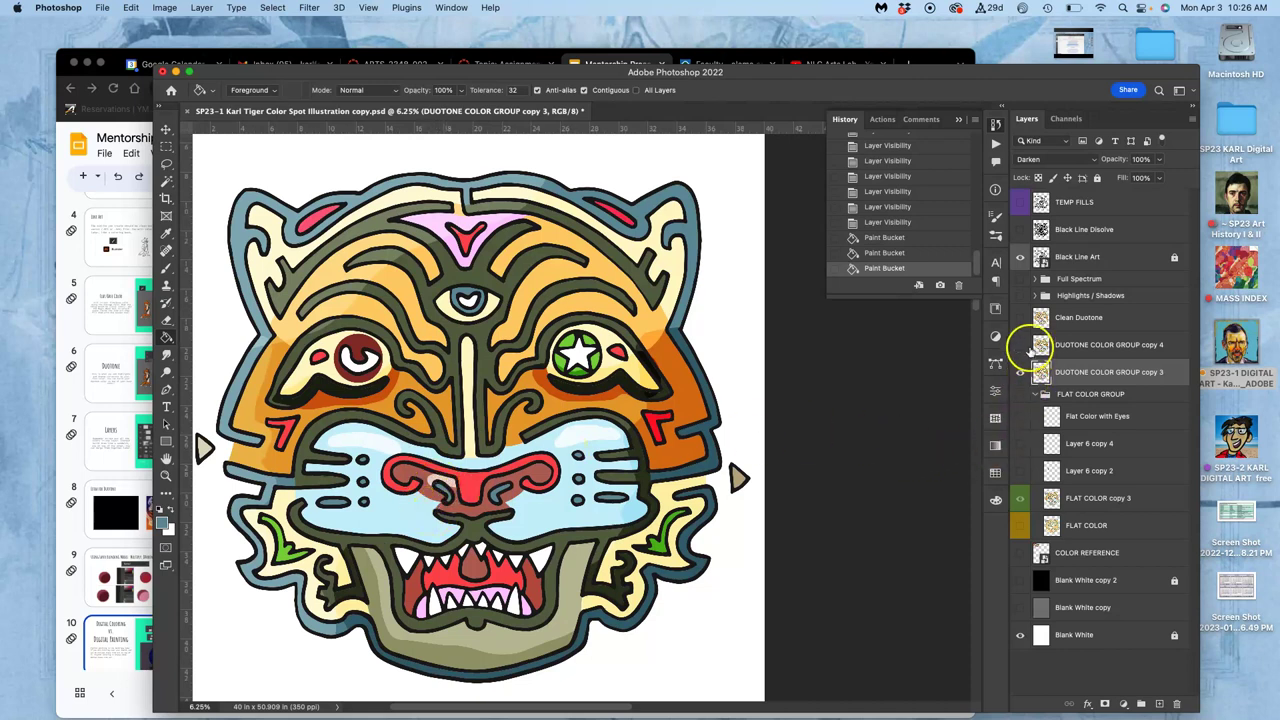
pyautogui.click(1071, 346)
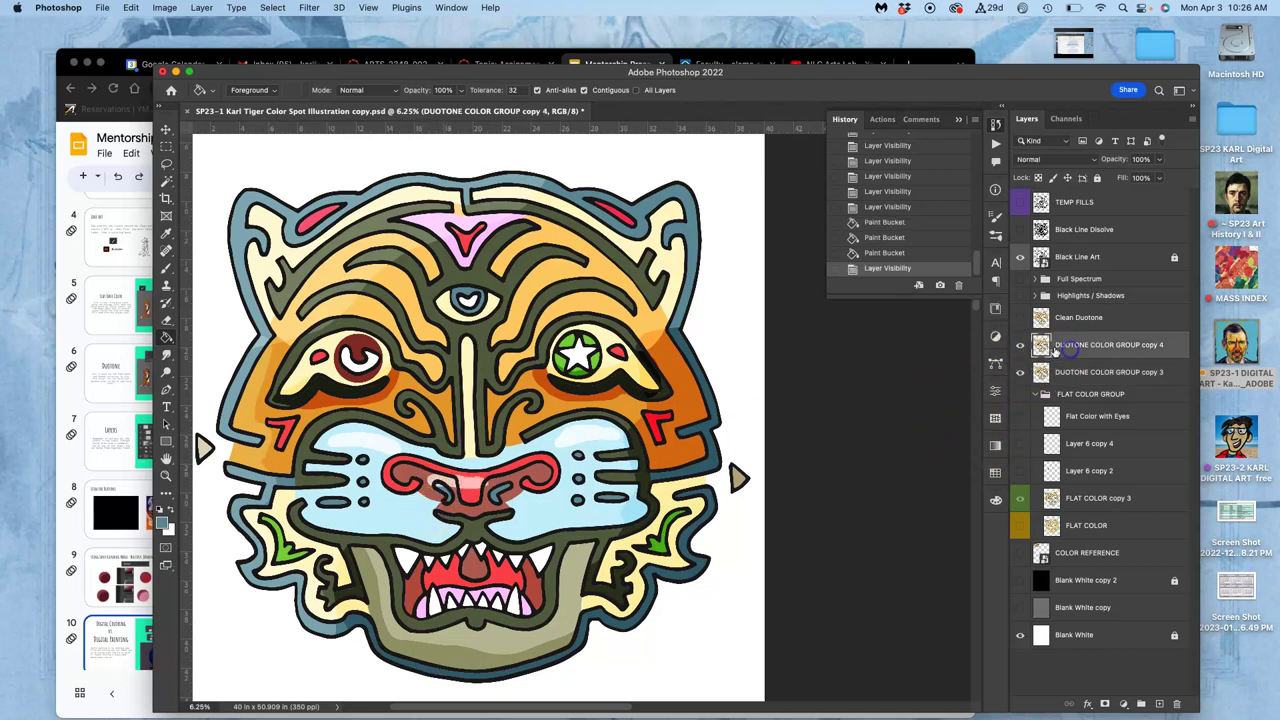
pyautogui.click(467, 489)
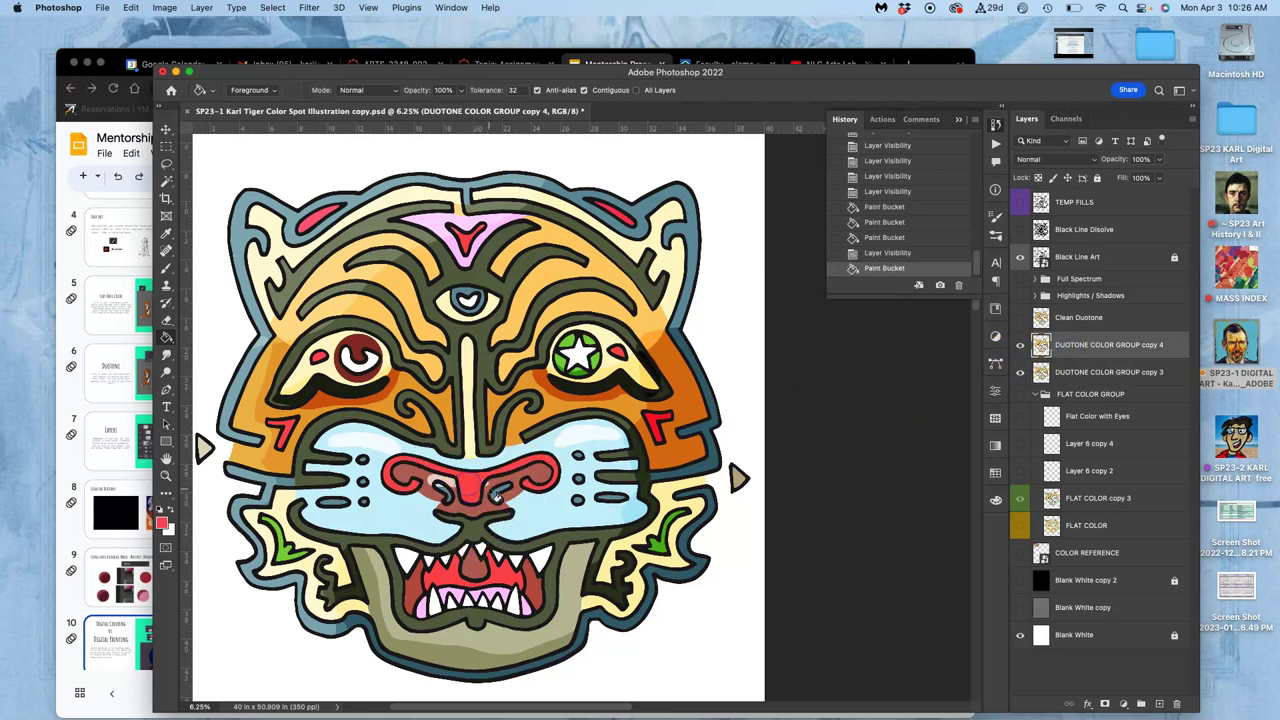
pyautogui.click(494, 488)
pyautogui.click(490, 486)
pyautogui.click(1019, 318)
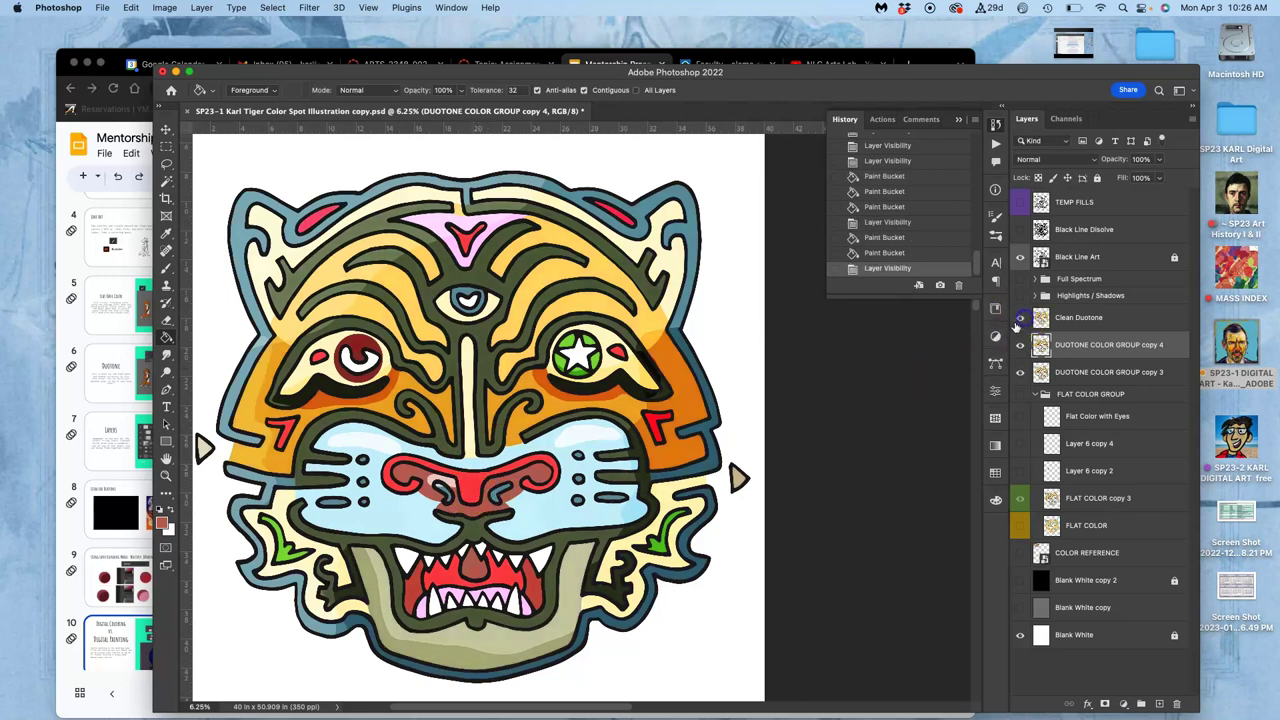
pyautogui.click(1019, 318)
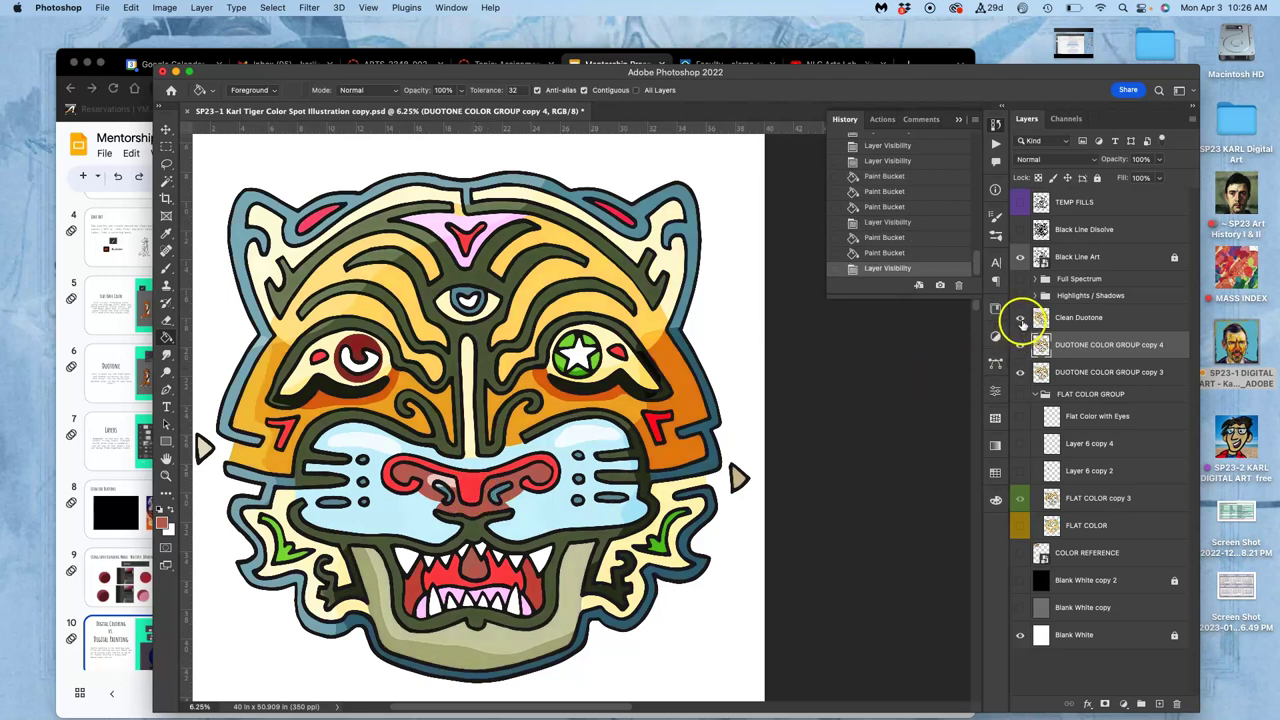
# Sample the muzzle blue and fill both nostrils with it.
pyautogui.keyDown('alt'); pyautogui.click(445, 488); pyautogui.keyUp('alt')
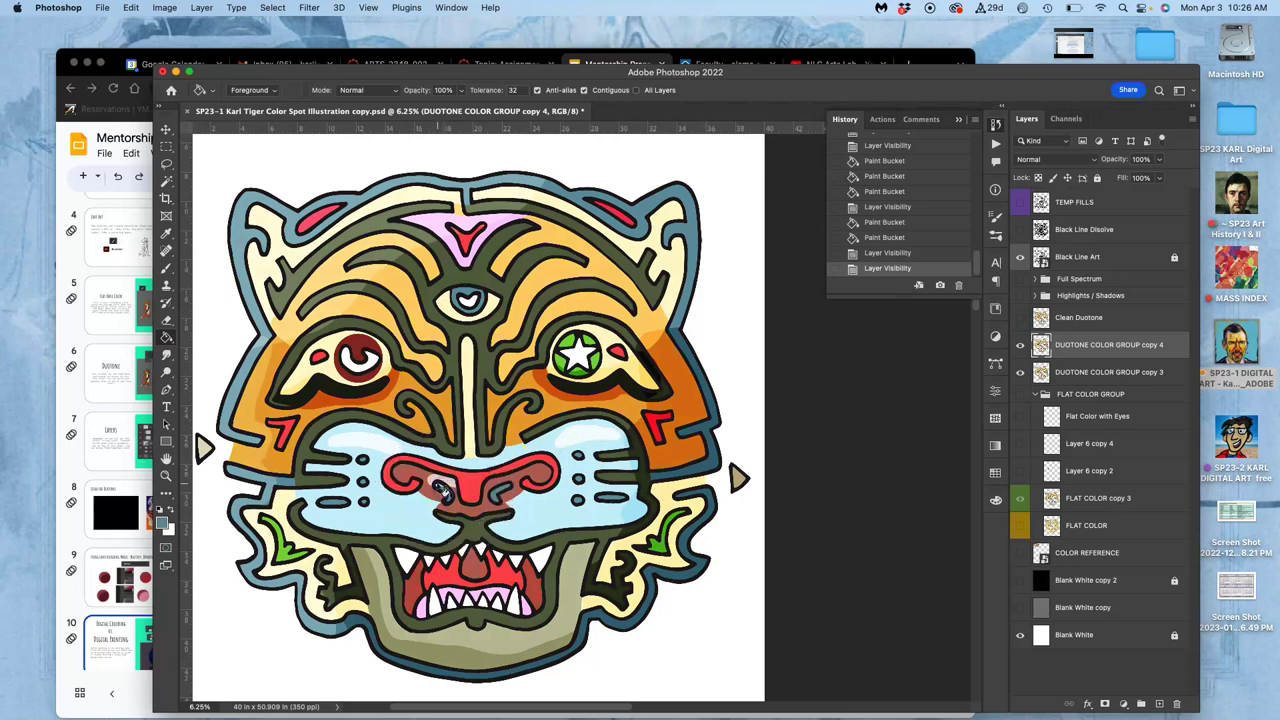
pyautogui.click(442, 488)
pyautogui.click(440, 490)
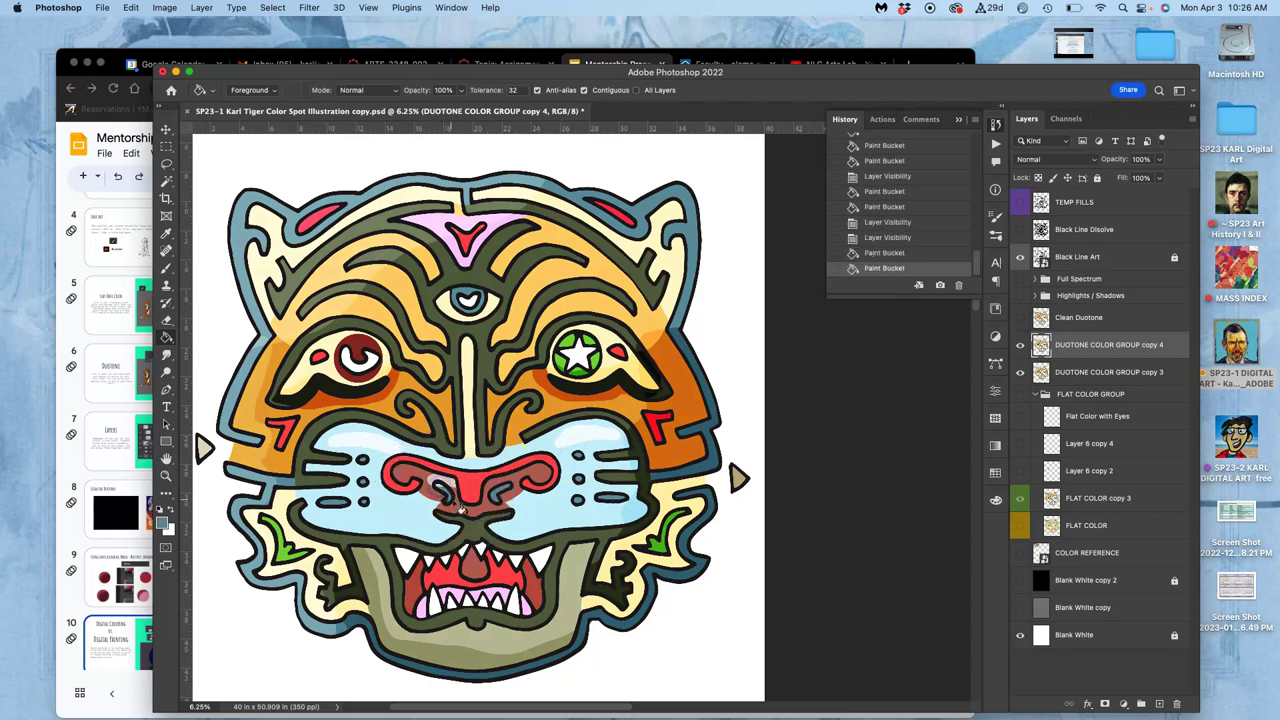
pyautogui.click(484, 488)
pyautogui.click(441, 488)
# Toggle Clean Duotone on and off to compare, leaving it visible.
pyautogui.click(1020, 317)
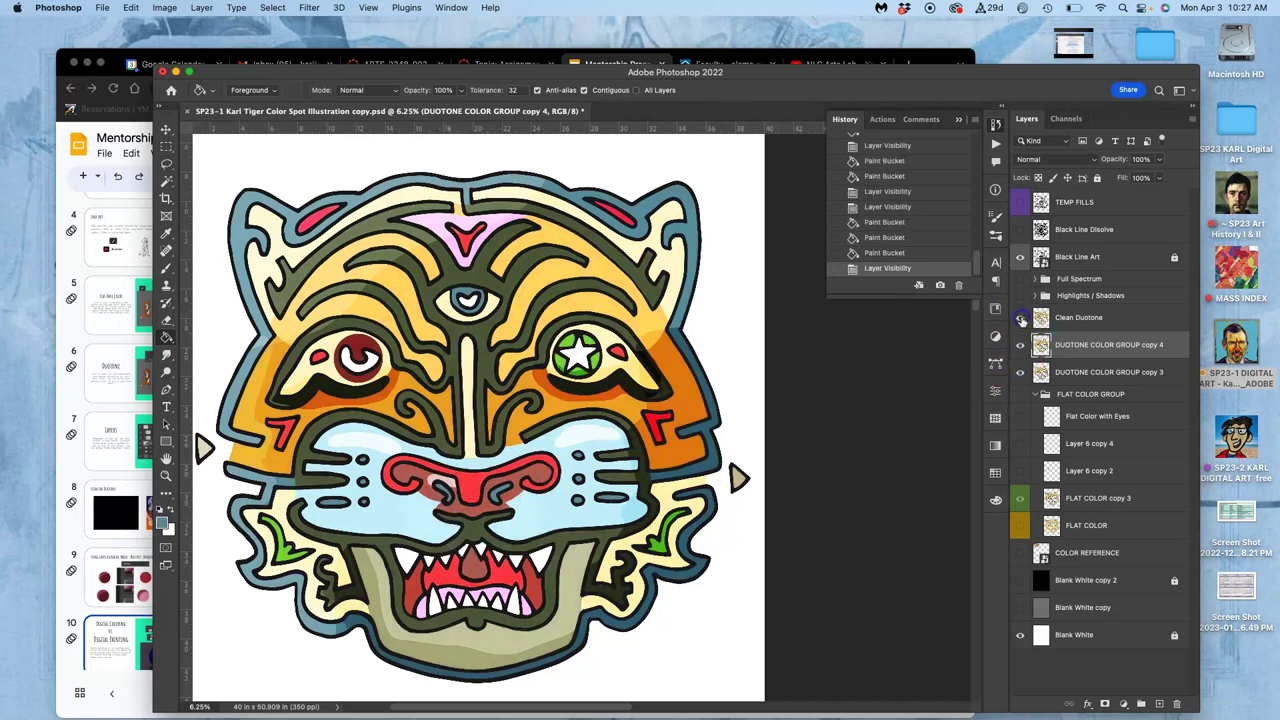
pyautogui.click(1021, 317)
pyautogui.click(1021, 317)
pyautogui.click(1021, 318)
pyautogui.click(1021, 318)
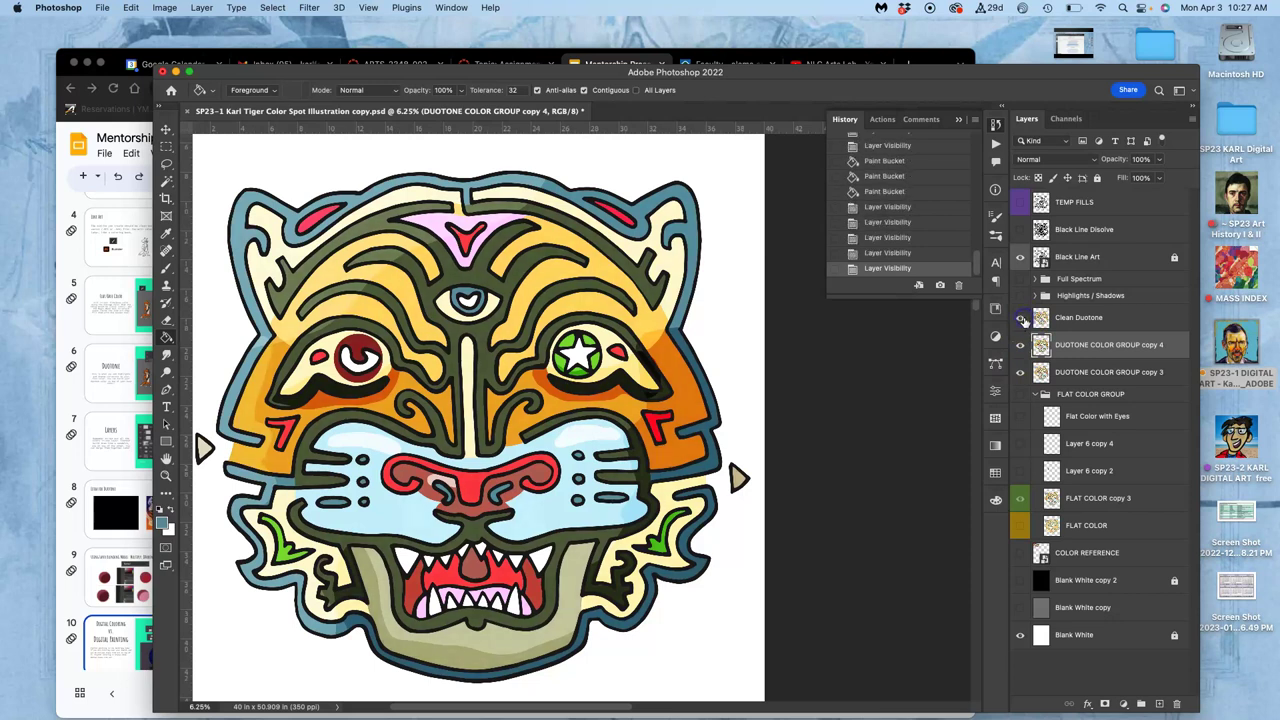
pyautogui.click(1065, 318)
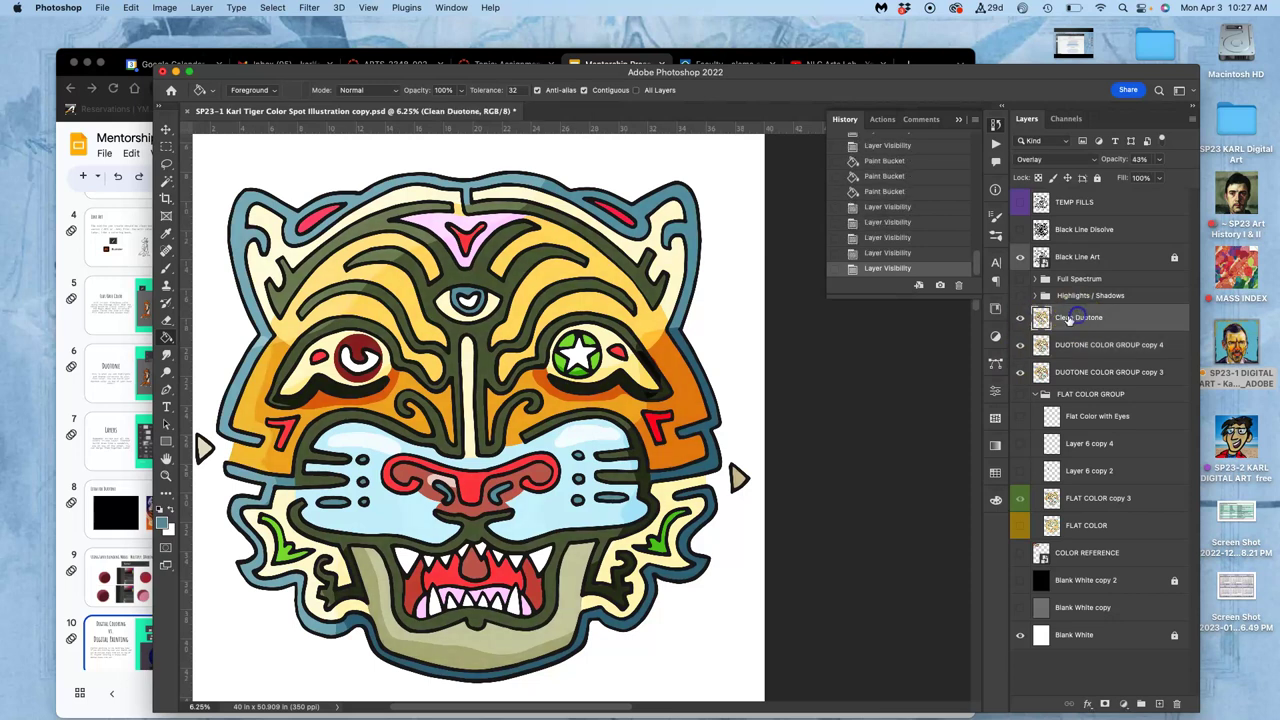
pyautogui.click(1021, 318)
pyautogui.click(1021, 318)
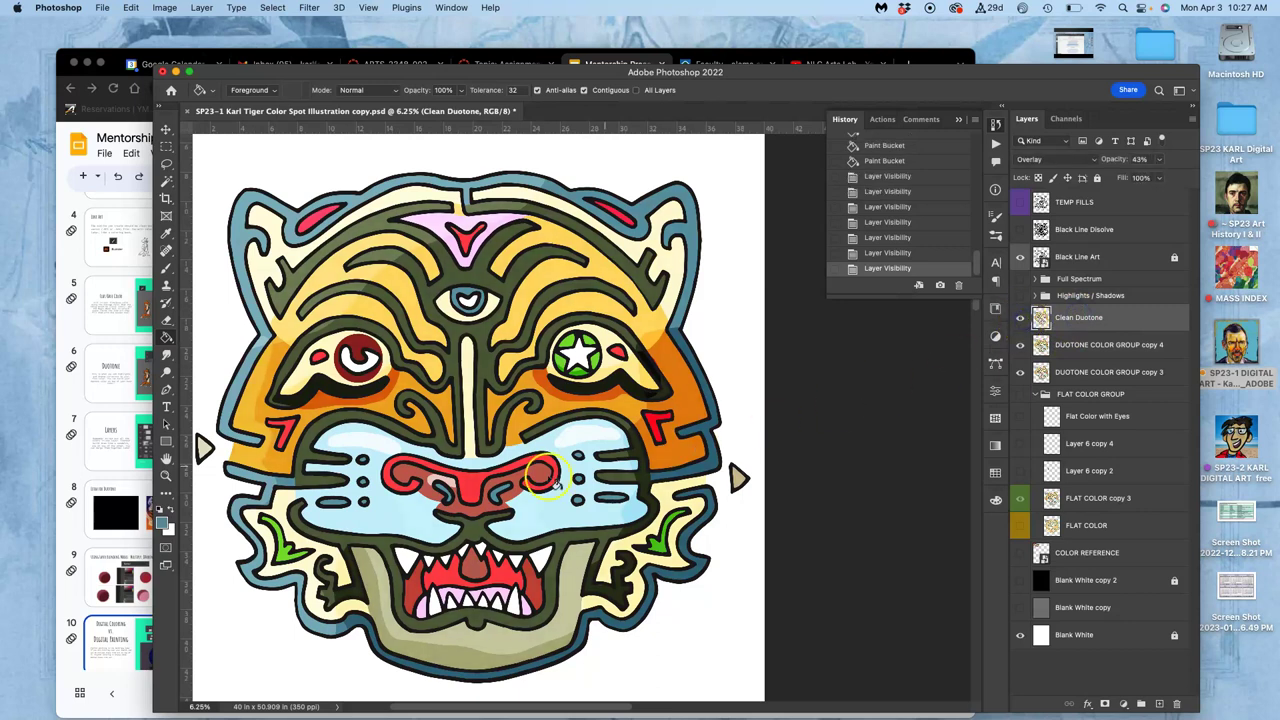
# Sample the nose red and fill the grey patch inside the nose on copy 4.
pyautogui.keyDown('alt'); pyautogui.click(431, 488); pyautogui.keyUp('alt')
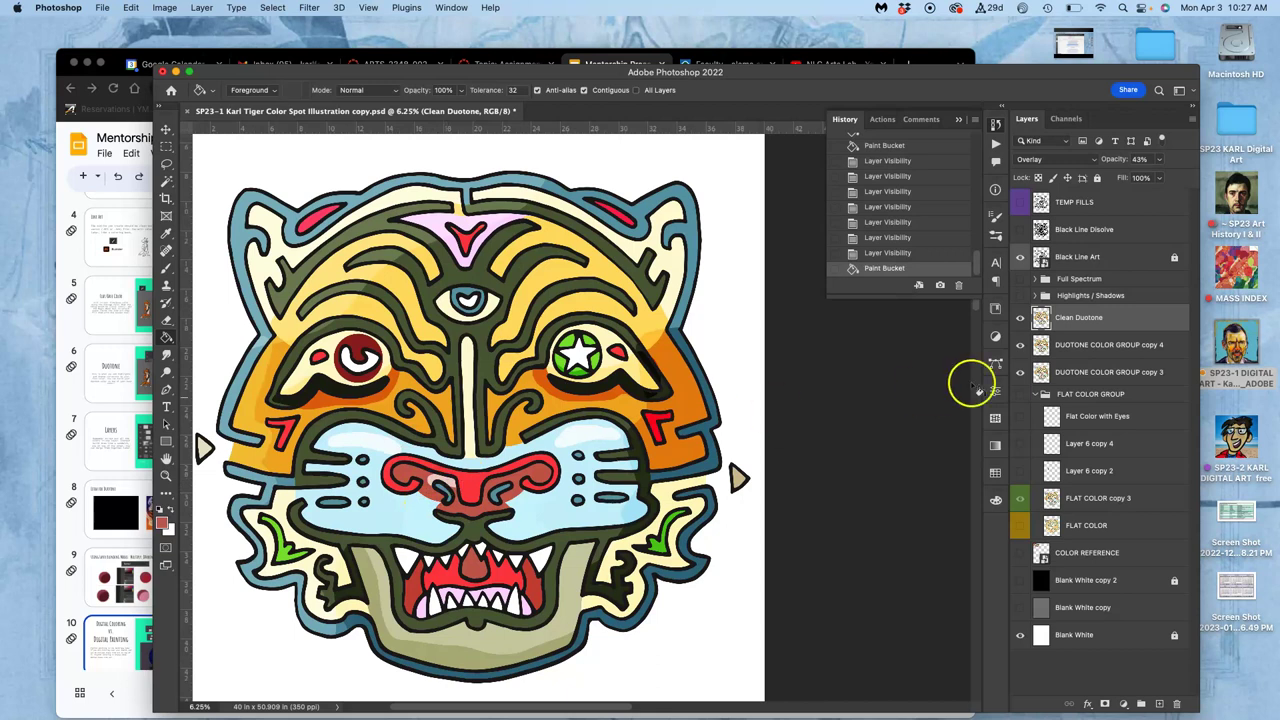
pyautogui.click(1100, 345)
pyautogui.click(451, 482)
pyautogui.press('super+z')
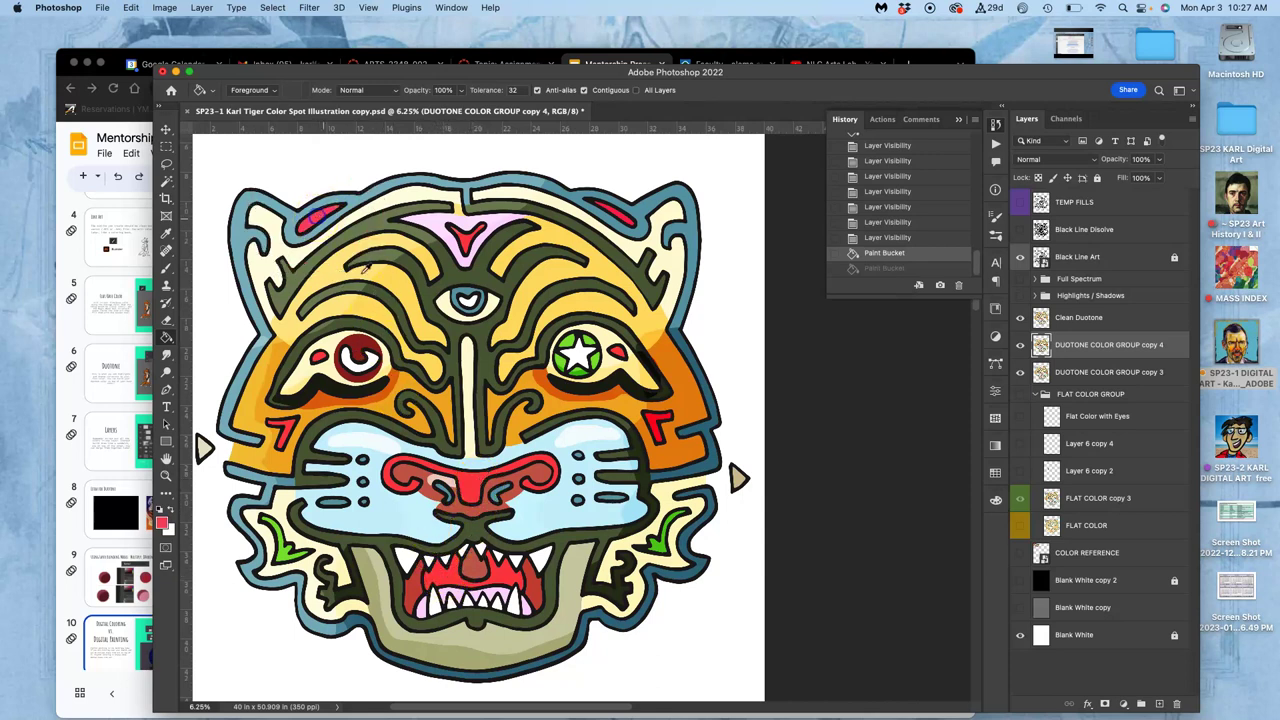
pyautogui.click(449, 486)
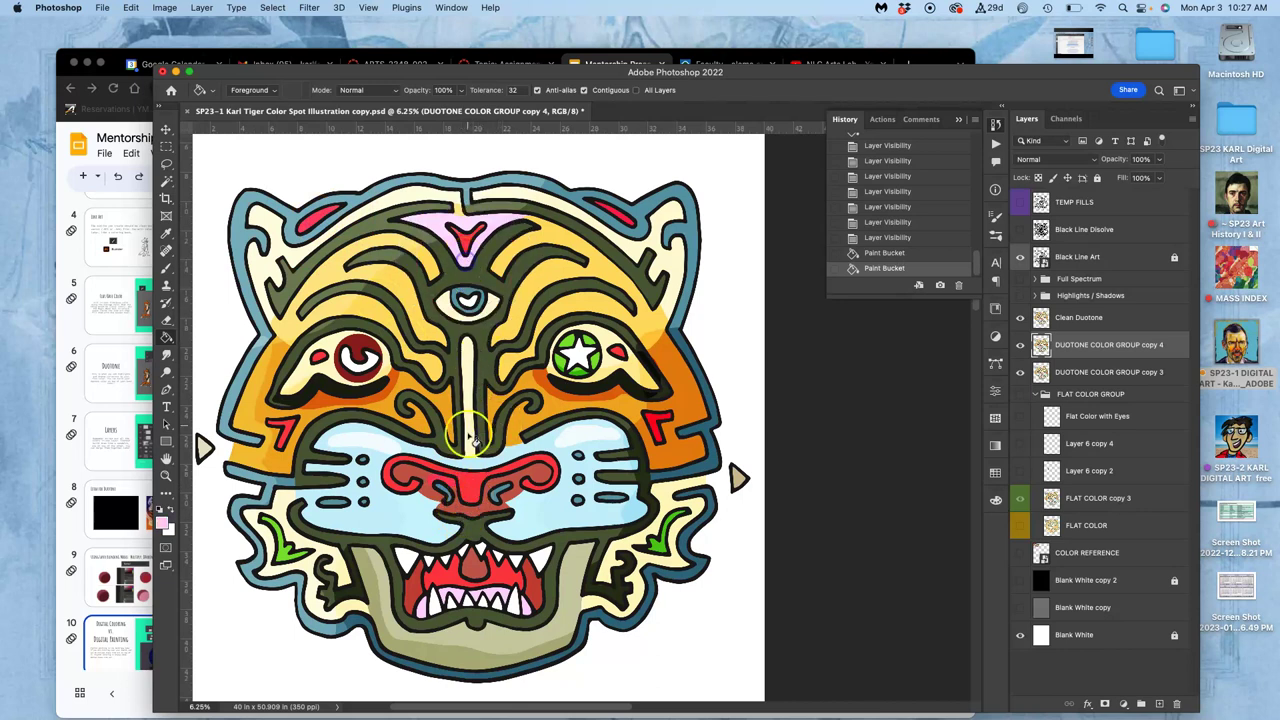
# Set the foreground colour to a muted light pink, dcb7dc.
pyautogui.click(163, 521)
pyautogui.moveTo(668, 436); pyautogui.dragTo(653, 443)
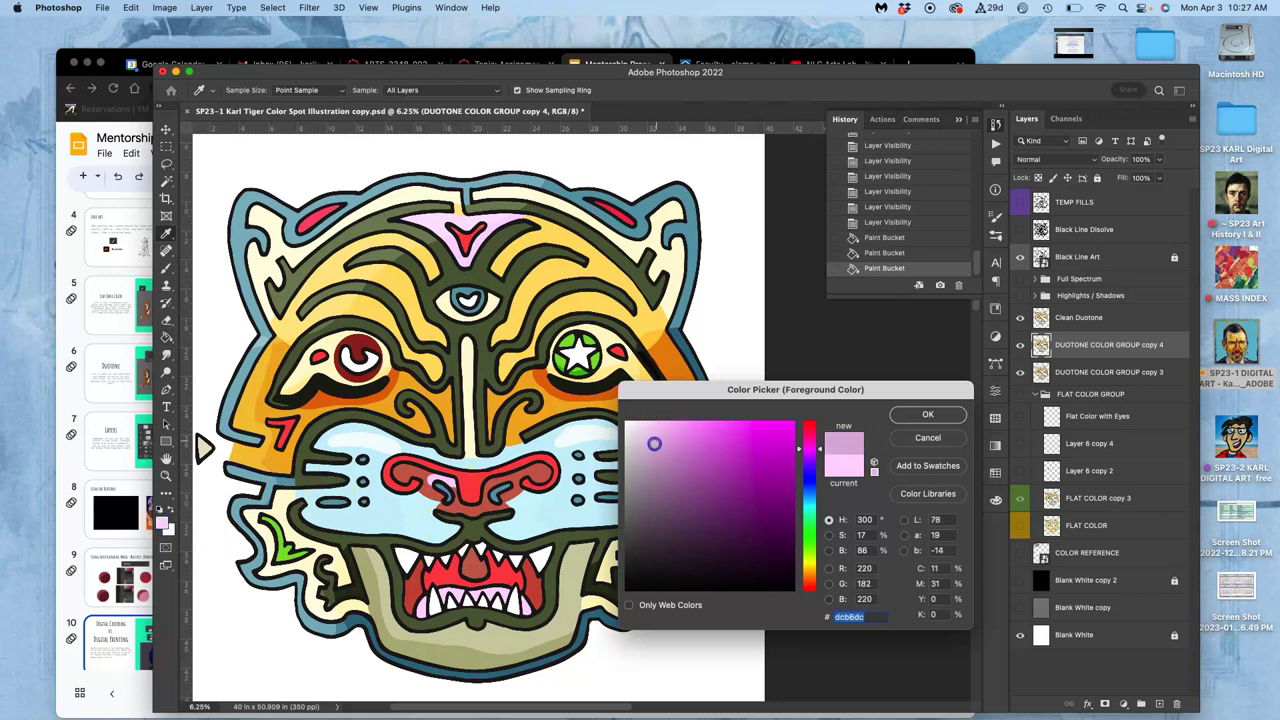
pyautogui.click(902, 414)
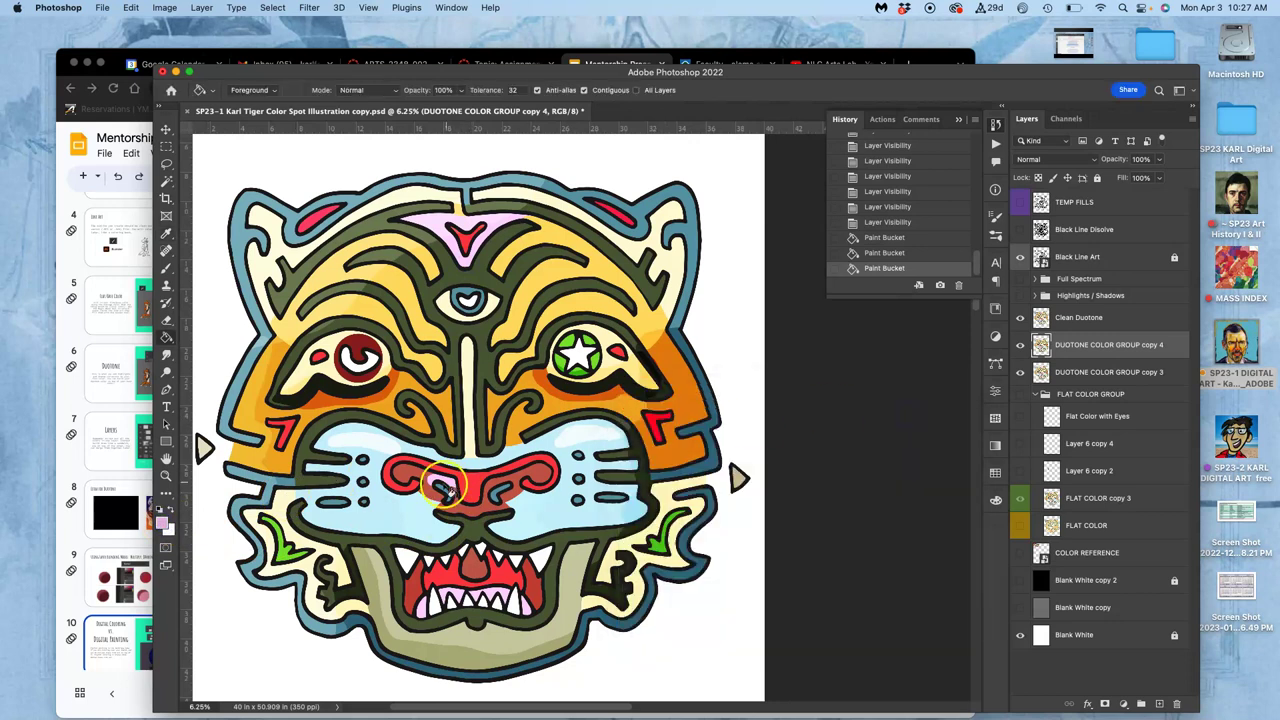